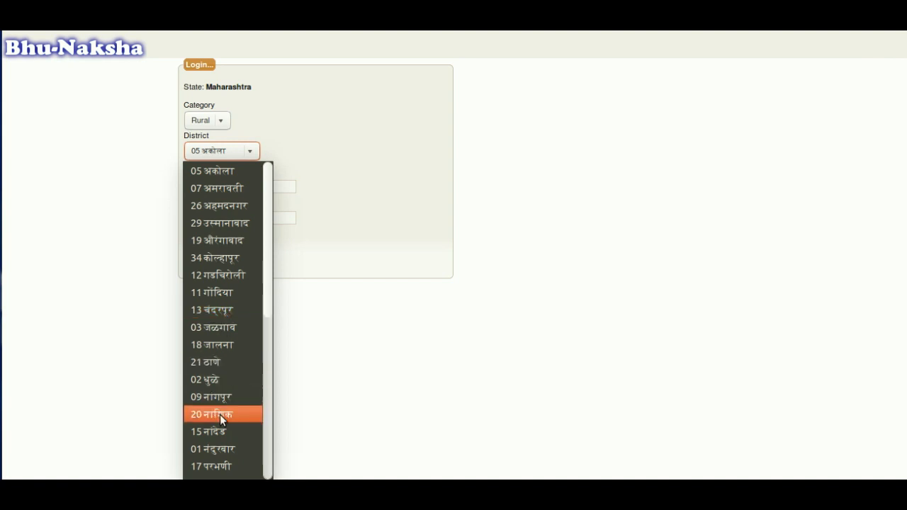
# - Log in to Bhu-Naksha for rural district 25 पुणे with the user ID and password
pyautogui.scroll(-2, 220, 424)
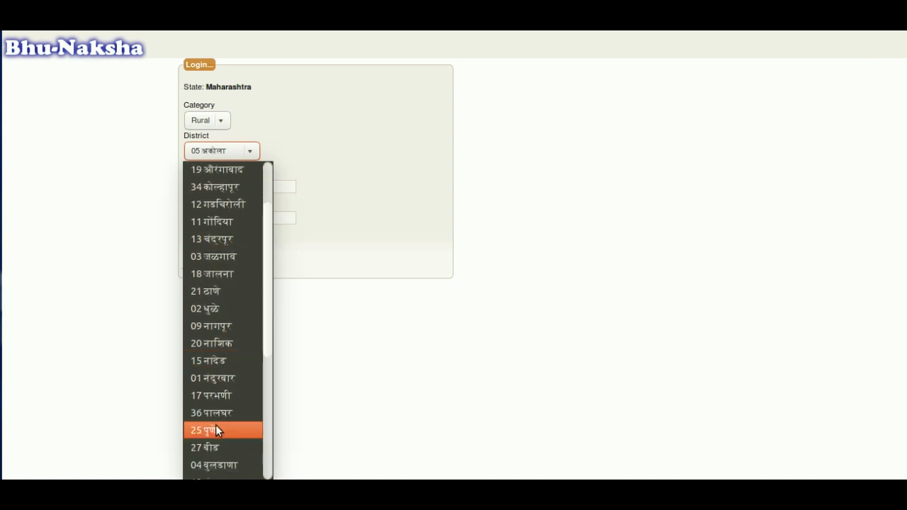
pyautogui.click(216, 427)
pyautogui.click(201, 187)
pyautogui.write('bhunaksha_rural')
pyautogui.press('Tab')
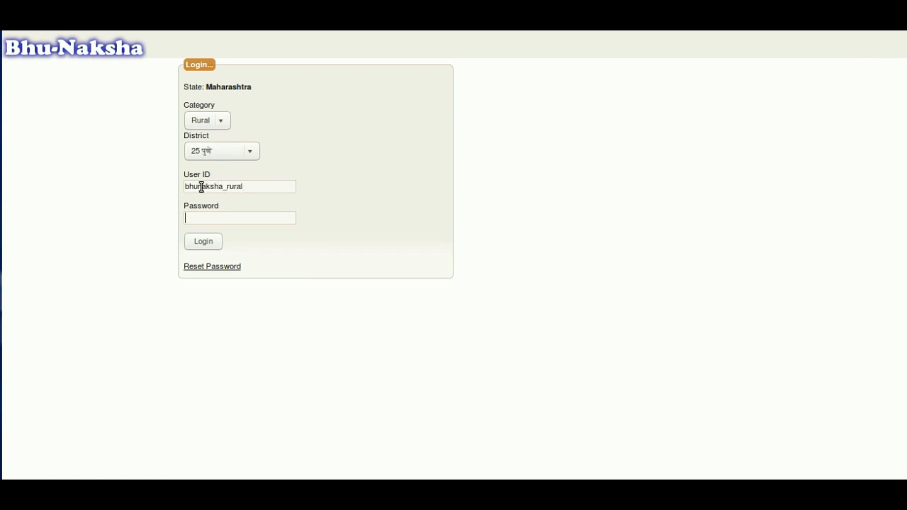
pyautogui.write('**********')
pyautogui.click(204, 242)
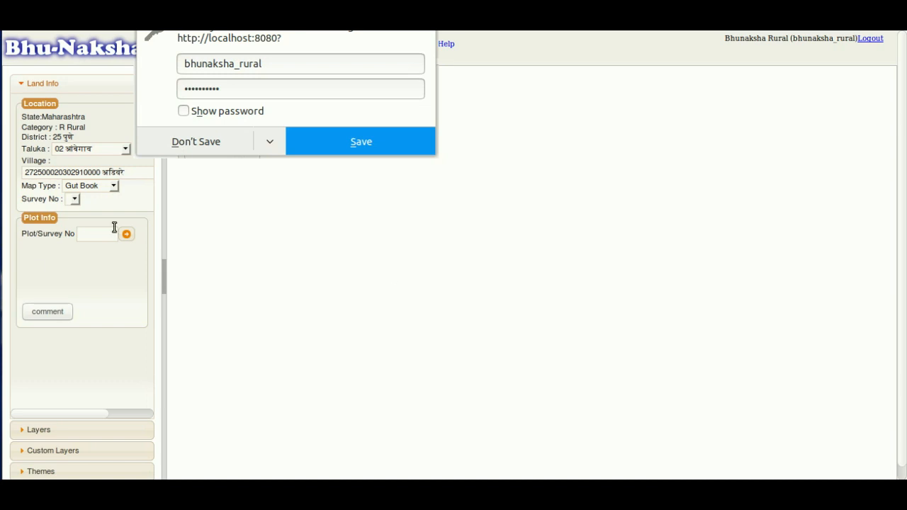
# - Switch to the Village Map, zoom in and select plot 1470 (khata 1466, area 2.6500)
pyautogui.click(51, 280)
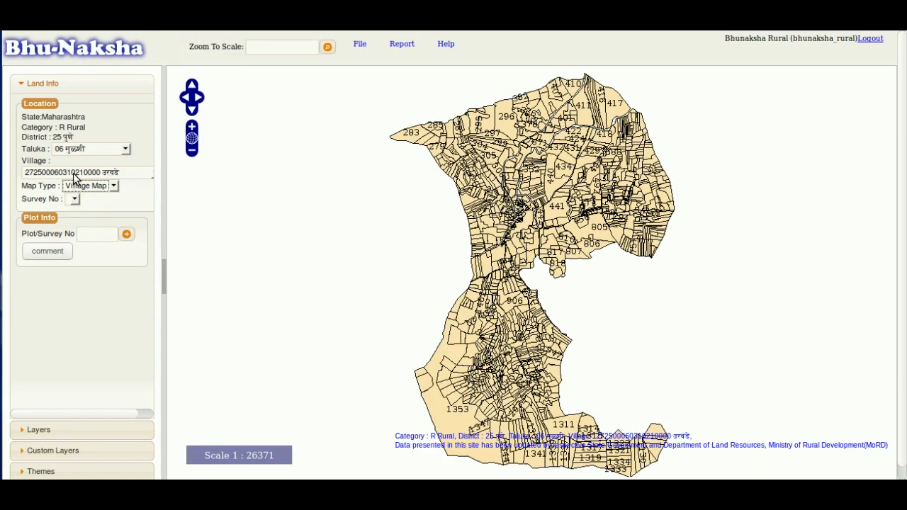
pyautogui.click(104, 189)
pyautogui.click(96, 250)
pyautogui.scroll(1, 500, 303)
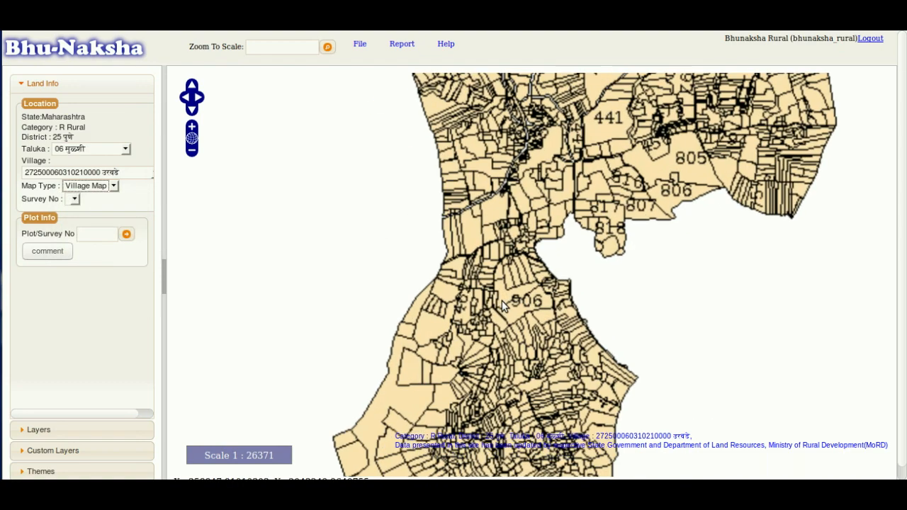
pyautogui.scroll(1, 502, 302)
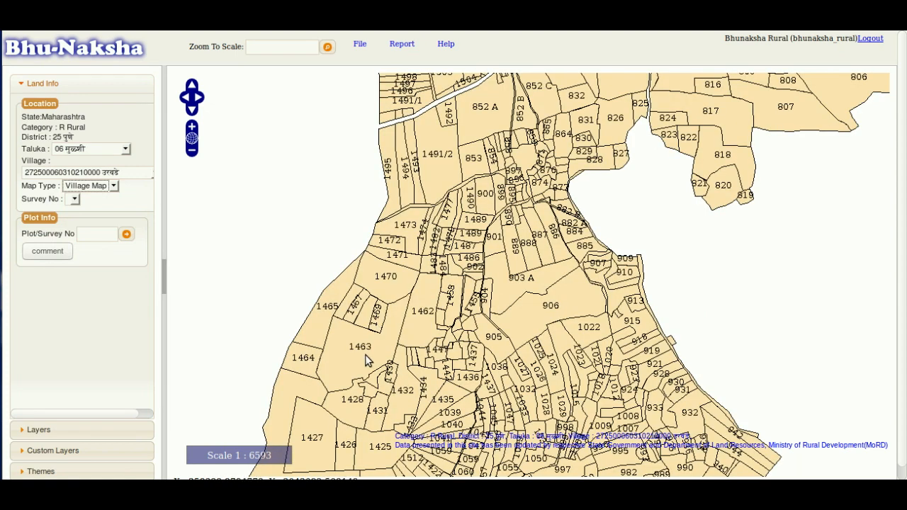
pyautogui.click(383, 278)
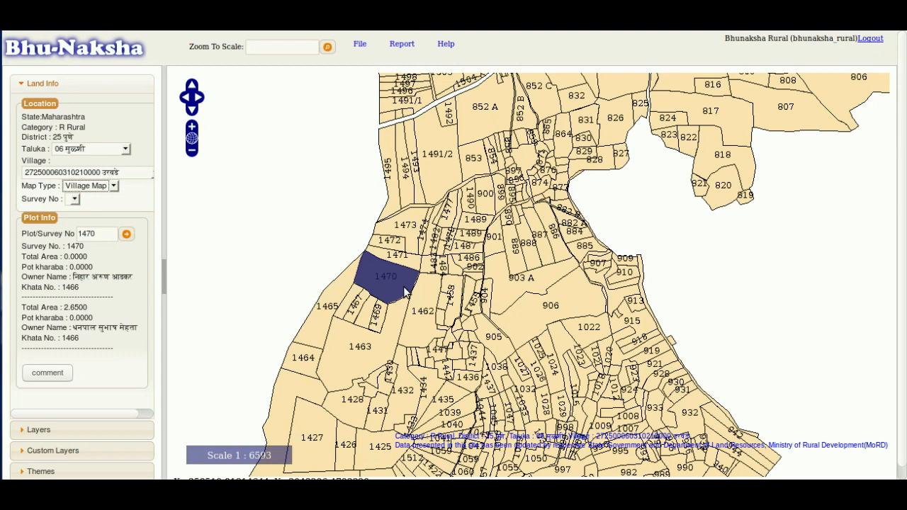
pyautogui.click(360, 44)
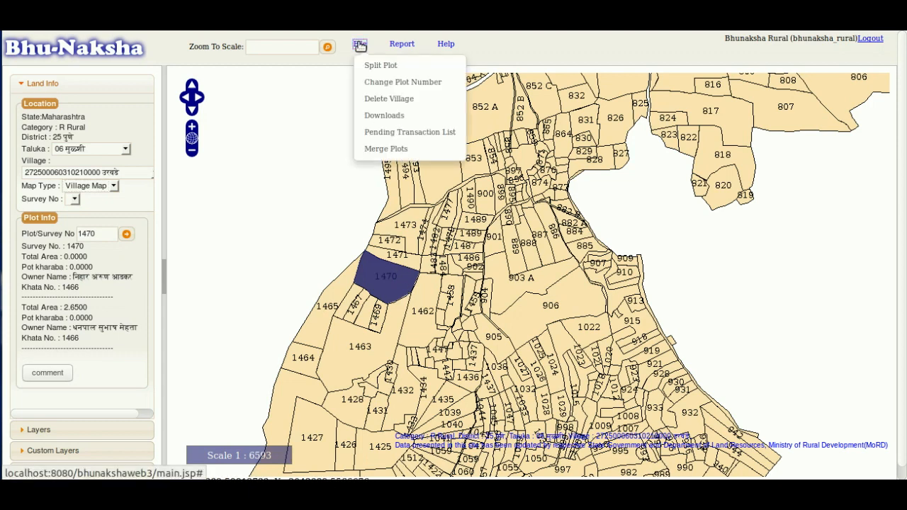
# - Start Split Plot on 1470, show its numbered boundary vertices and centre it in view
pyautogui.click(405, 71)
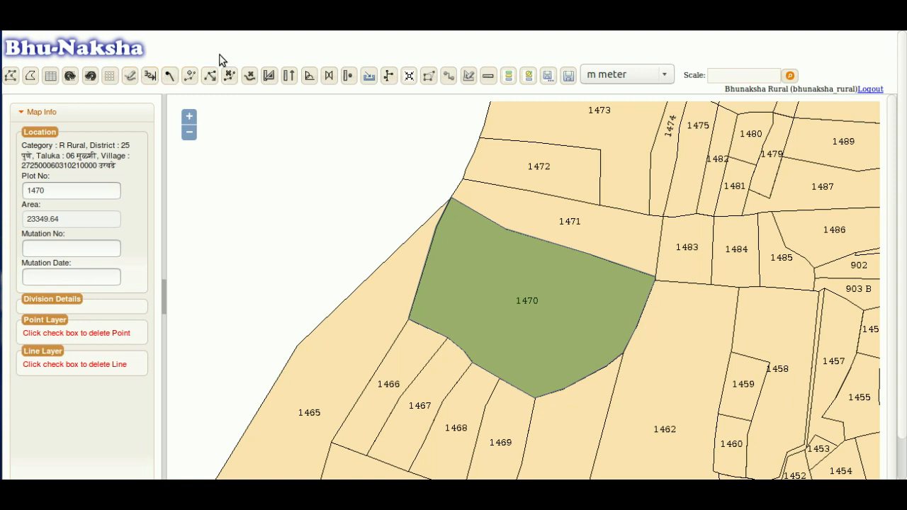
pyautogui.click(11, 78)
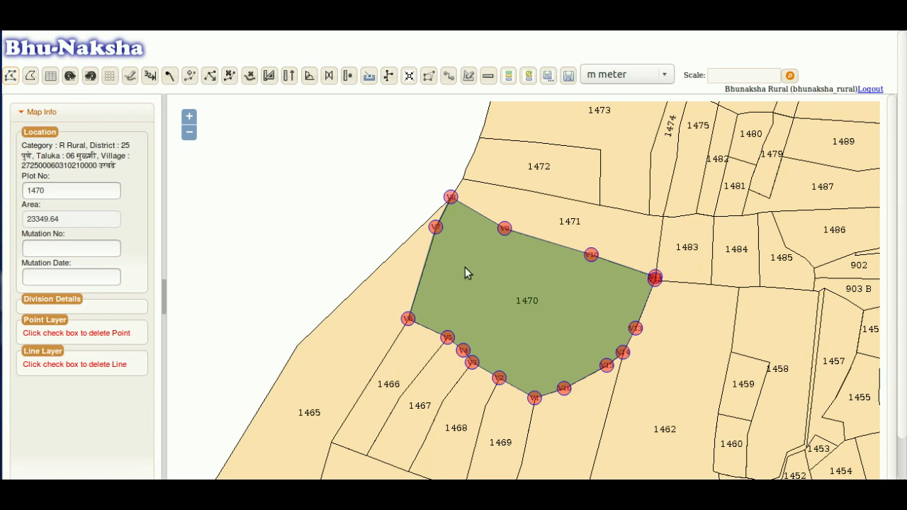
pyautogui.scroll(1, 464, 274)
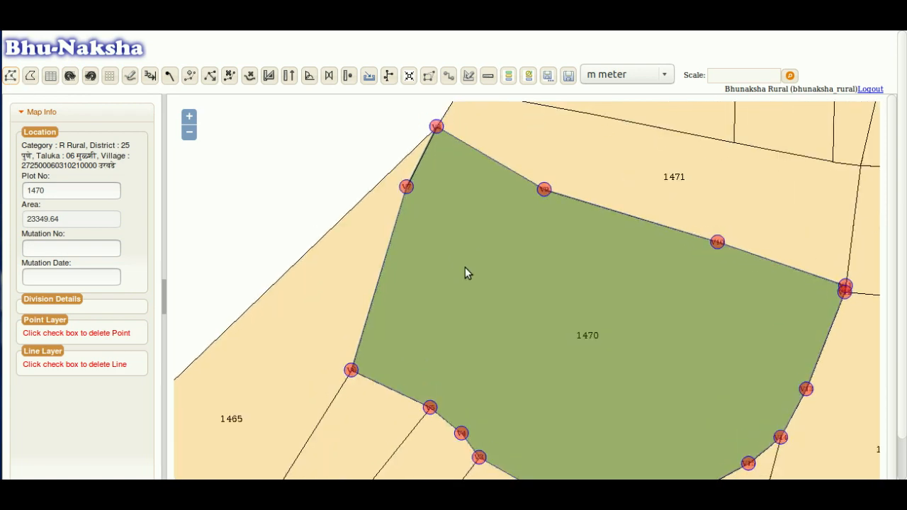
pyautogui.moveTo(542, 280); pyautogui.dragTo(521, 250)
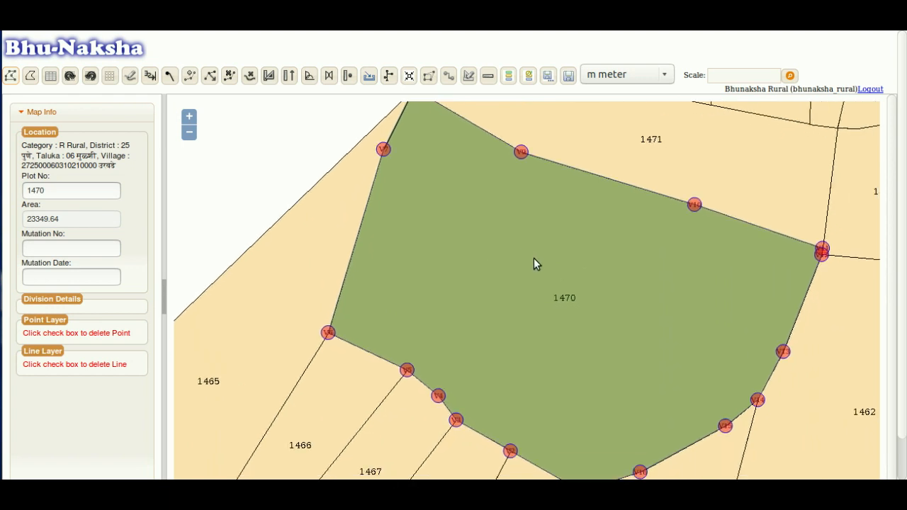
pyautogui.scroll(-1, 534, 258)
pyautogui.scroll(1, 534, 258)
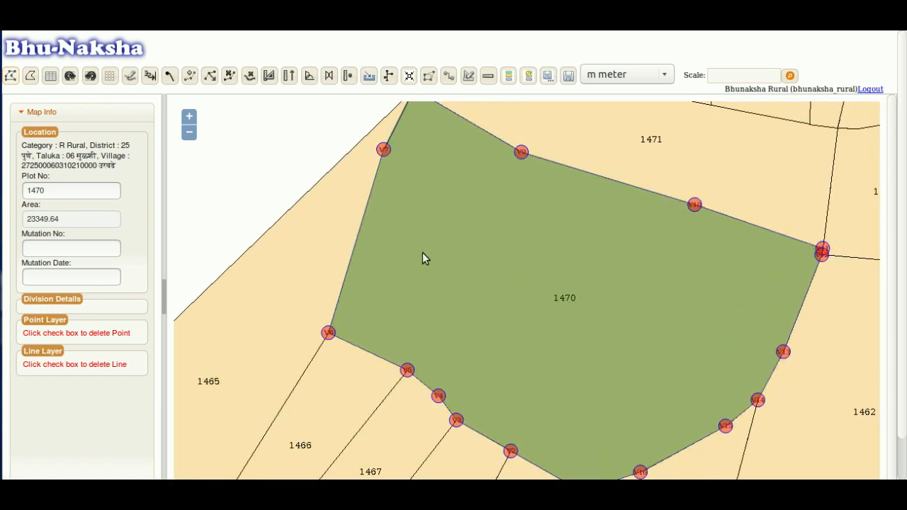
pyautogui.moveTo(496, 233); pyautogui.dragTo(526, 256)
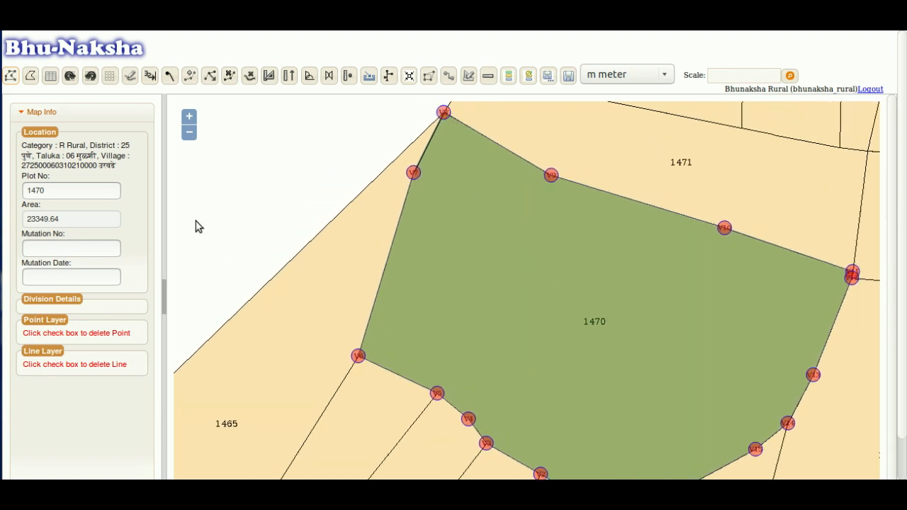
pyautogui.scroll(-1, 502, 226)
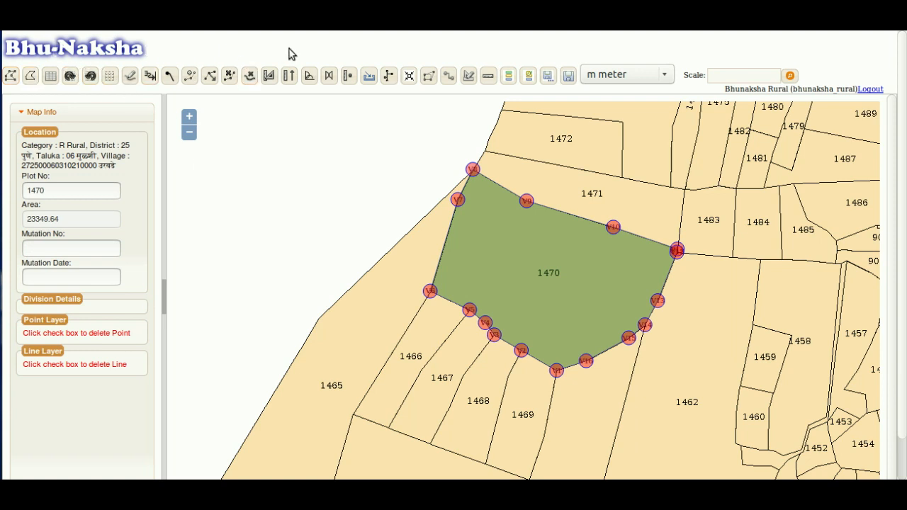
# - Draw a bent dividing line from plot 1470's left edge to its top edge, giving P-1 6499.684 and P-2 16849.956
pyautogui.click(32, 78)
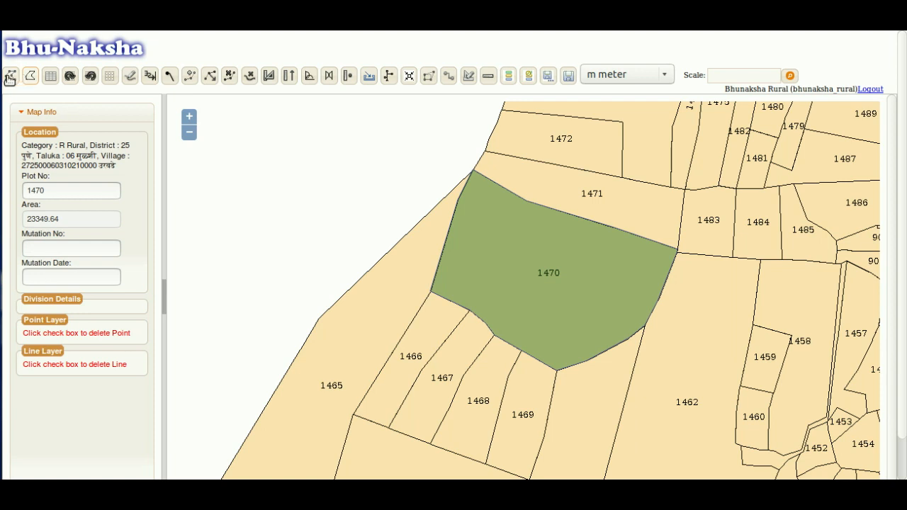
pyautogui.click(10, 78)
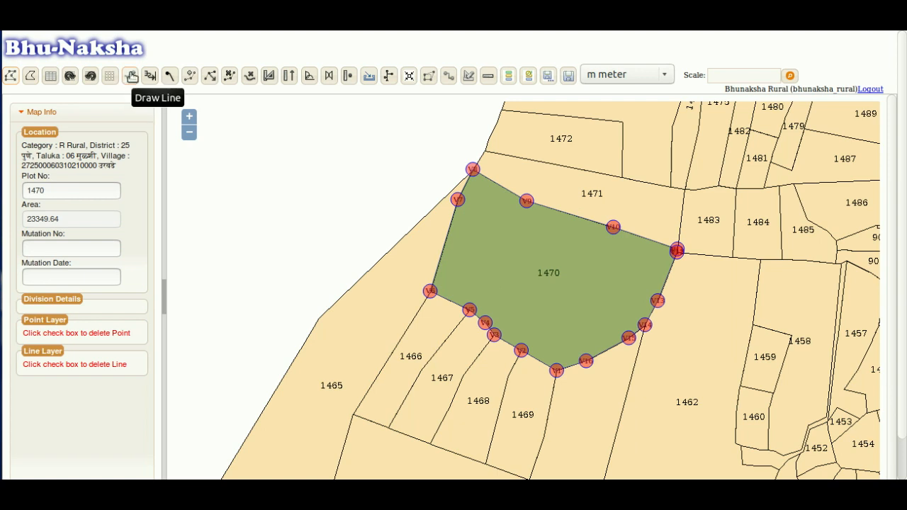
pyautogui.click(131, 78)
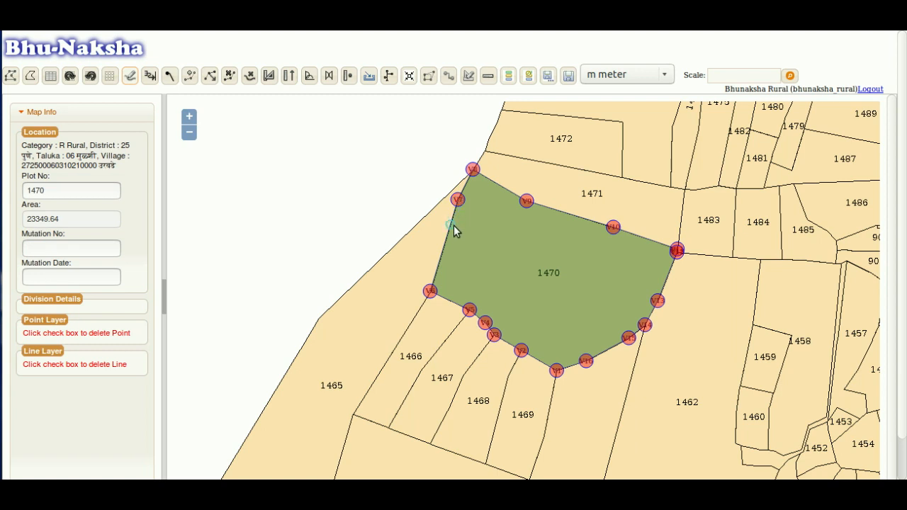
pyautogui.click(448, 238)
pyautogui.click(501, 266)
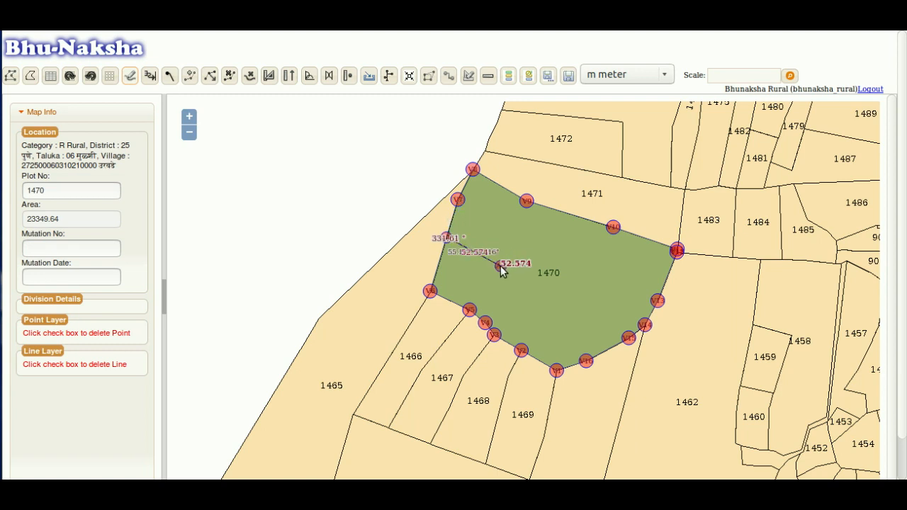
pyautogui.click(543, 287)
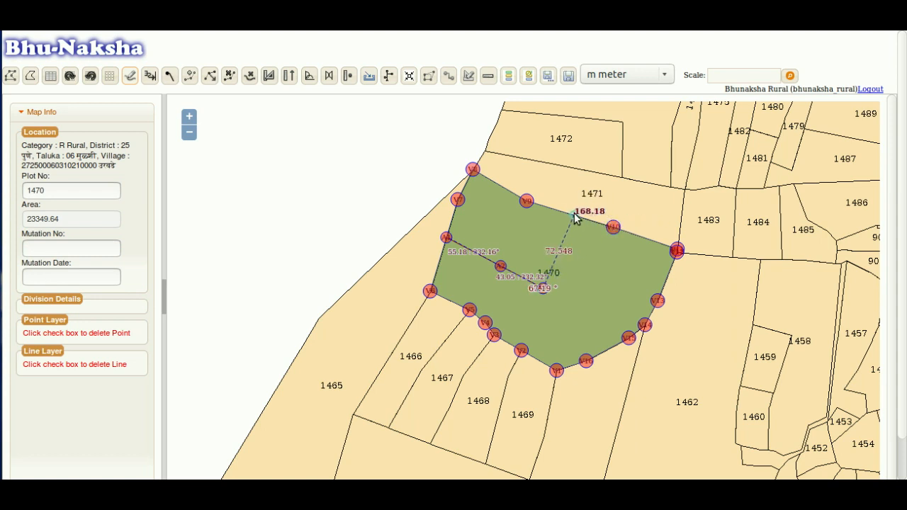
pyautogui.click(573, 215)
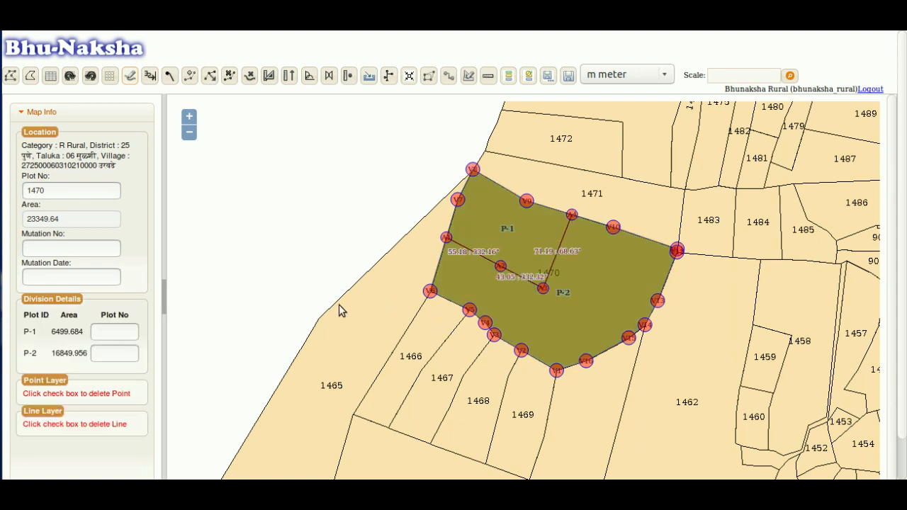
# - Number the parts P-1 as 1470/1 and P-2 as 1470/2
pyautogui.click(106, 332)
pyautogui.write('1470/1')
pyautogui.press('Tab')
pyautogui.write('14')
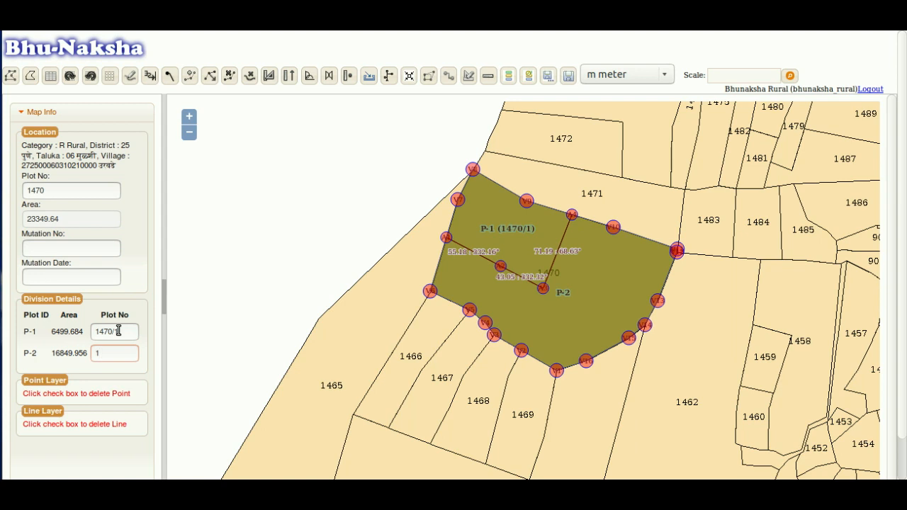
pyautogui.write('70/2')
pyautogui.click(131, 372)
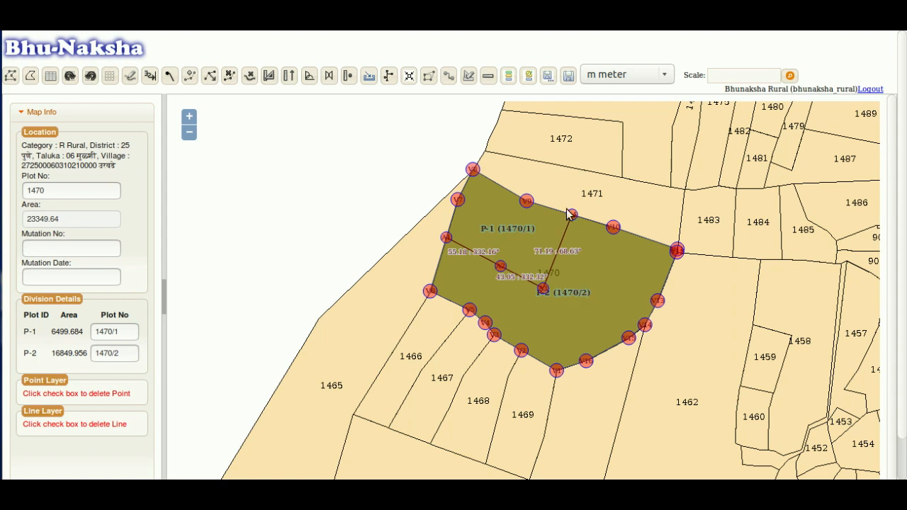
# - Save the division permanently without a comment and acknowledge the success message
pyautogui.click(569, 78)
pyautogui.click(511, 243)
pyautogui.click(557, 239)
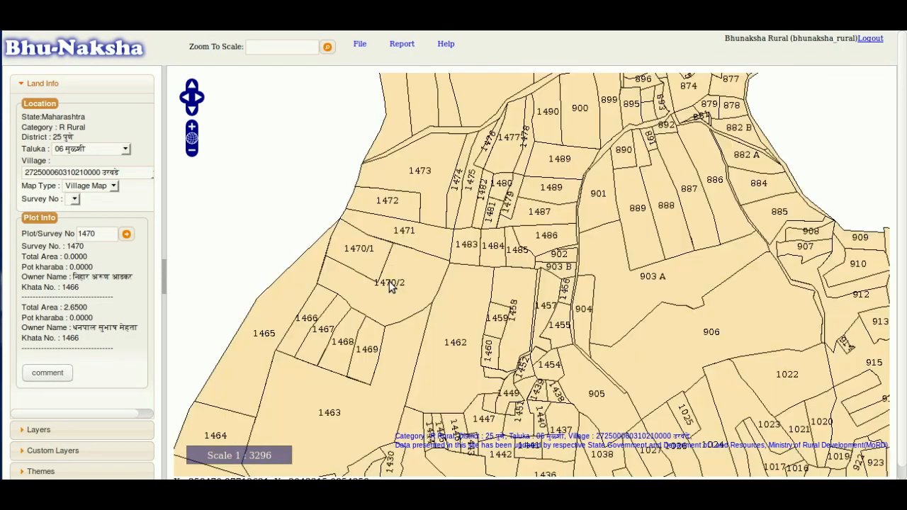
pyautogui.click(387, 287)
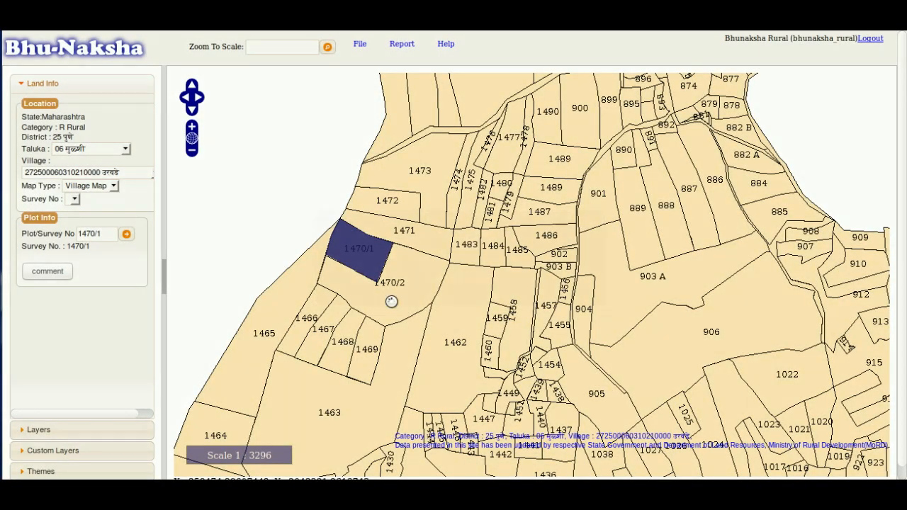
pyautogui.click(392, 302)
pyautogui.click(363, 251)
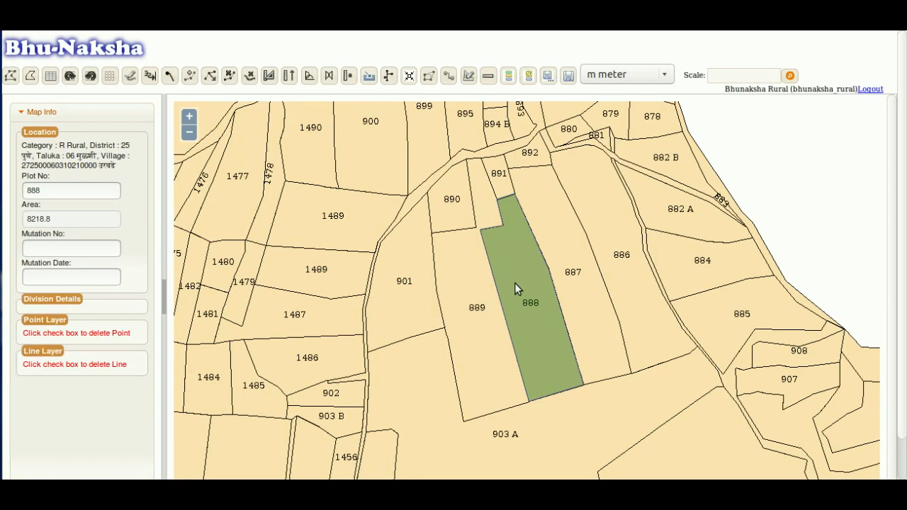
pyautogui.scroll(1, 514, 283)
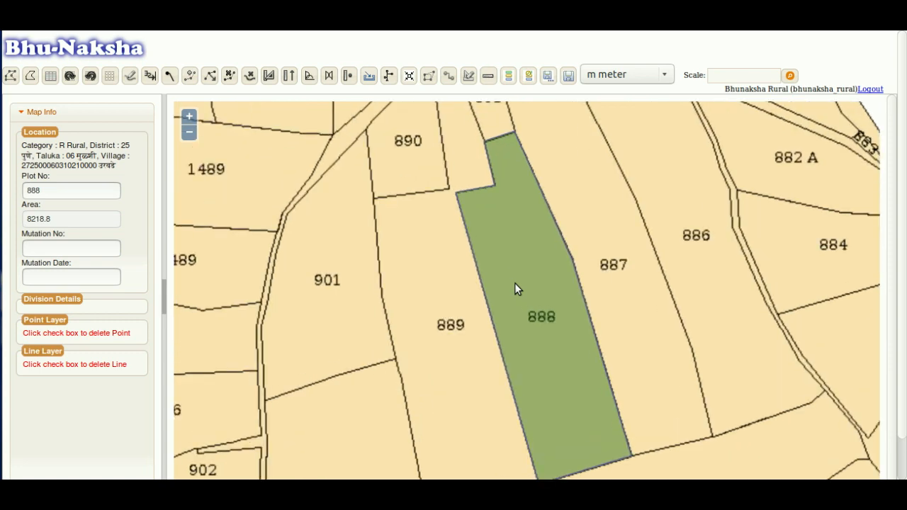
pyautogui.scroll(-1, 514, 283)
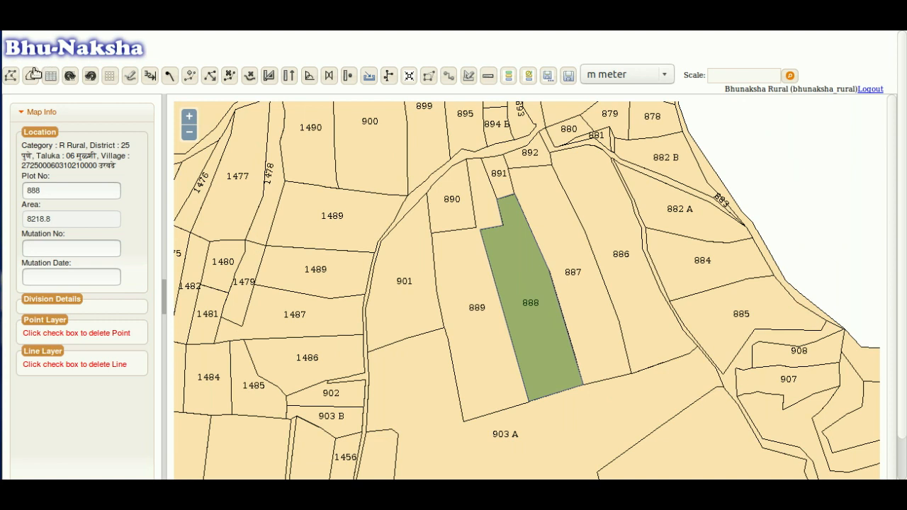
pyautogui.click(11, 75)
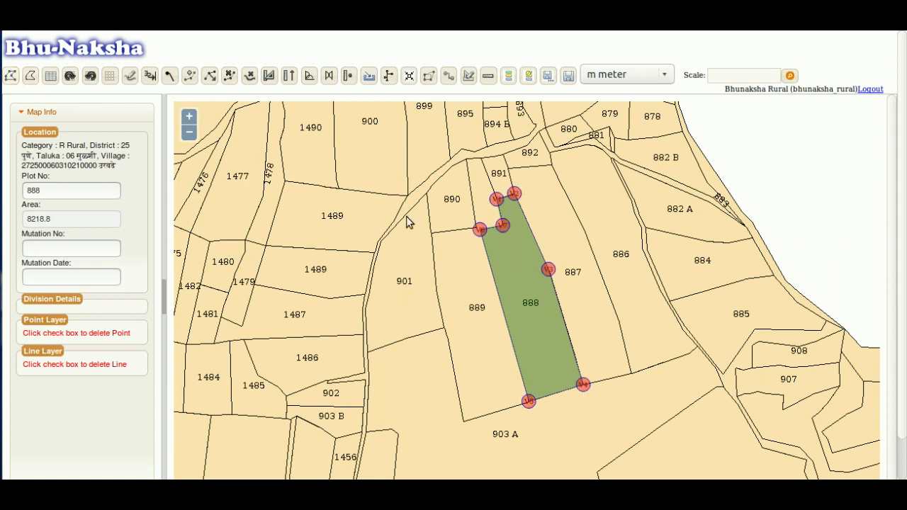
pyautogui.moveTo(520, 296); pyautogui.dragTo(494, 264)
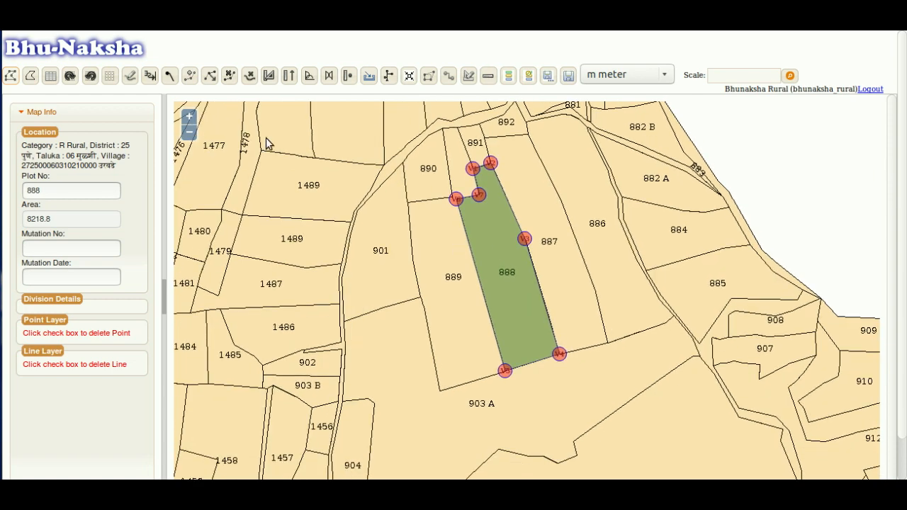
# - Open the Distance Angle Division form and move it aside so plot 888 stays visible
pyautogui.click(268, 78)
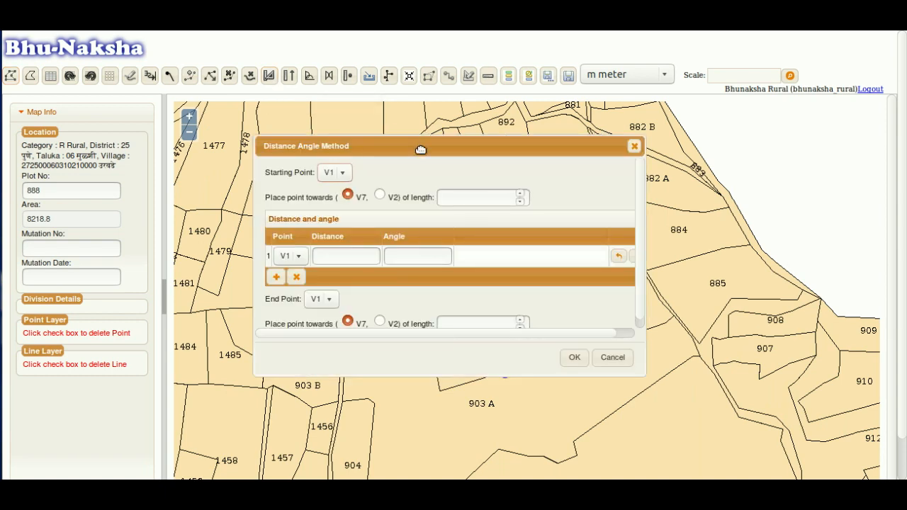
pyautogui.moveTo(419, 149); pyautogui.dragTo(228, 153)
pyautogui.moveTo(541, 267); pyautogui.dragTo(609, 239)
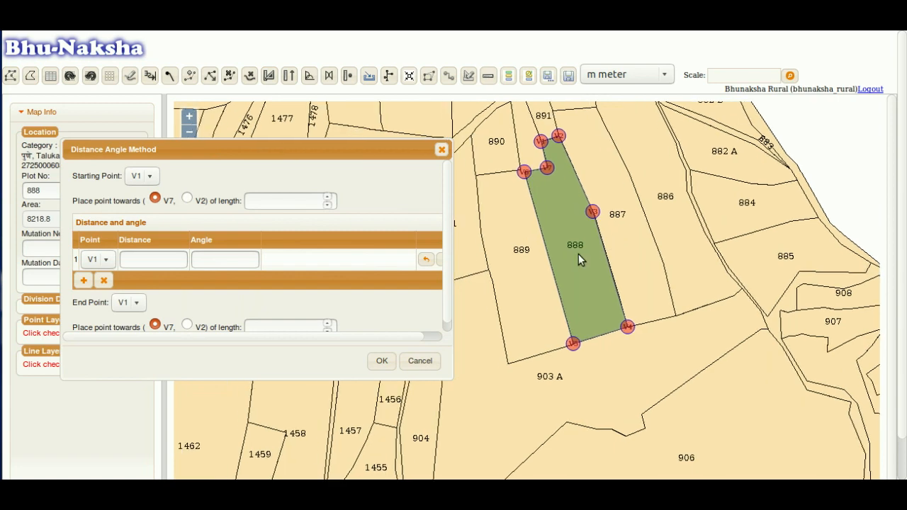
pyautogui.scroll(1, 579, 254)
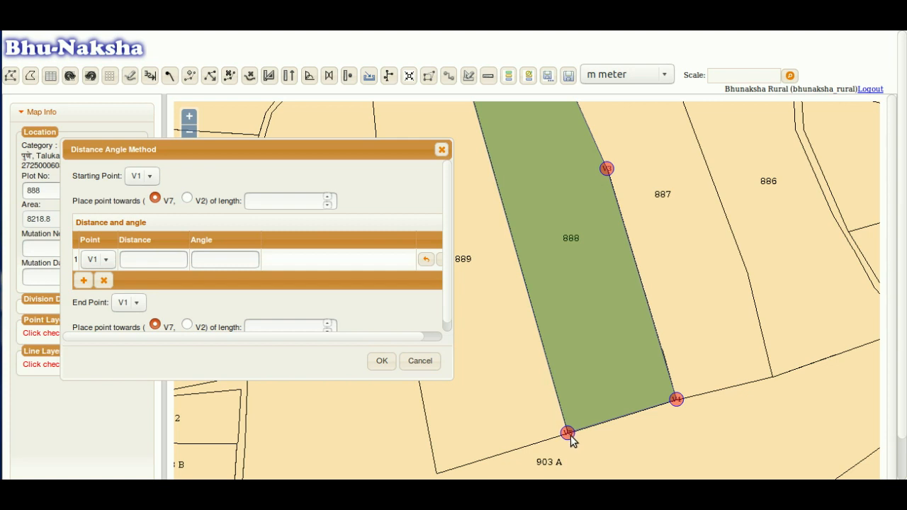
# - Start the division at vertex V5, 30 along the edge toward V4
pyautogui.click(147, 178)
pyautogui.click(137, 264)
pyautogui.click(266, 200)
pyautogui.write('30')
# - Add the first leg from point A1 and set its angle to 100
pyautogui.click(100, 260)
pyautogui.click(97, 399)
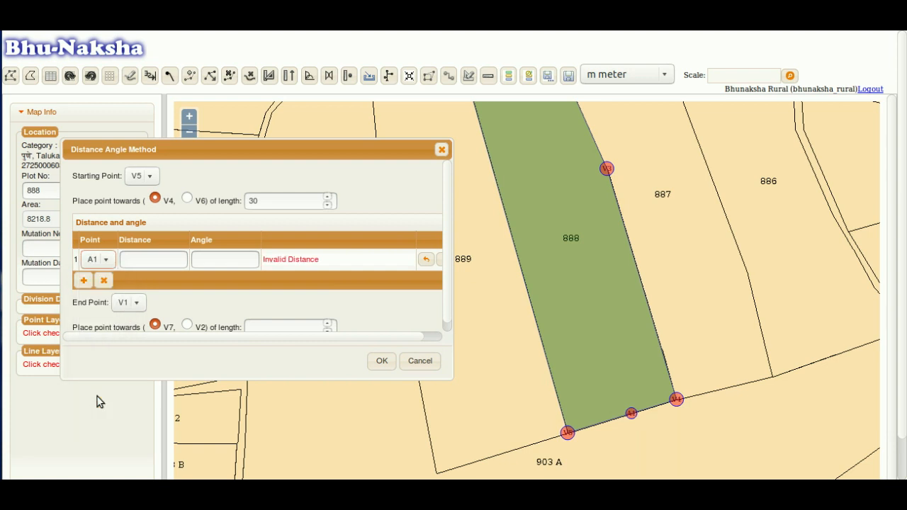
pyautogui.click(147, 260)
pyautogui.write('120')
pyautogui.press('Tab')
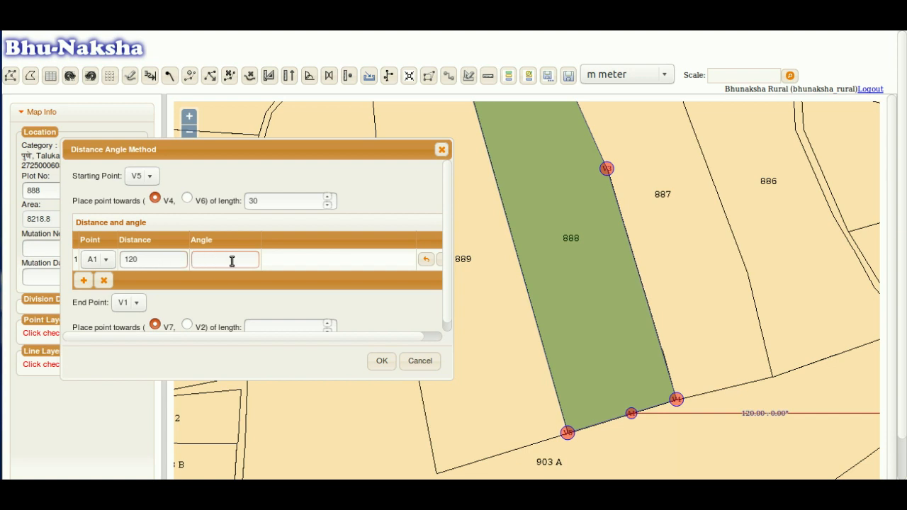
pyautogui.write('90')
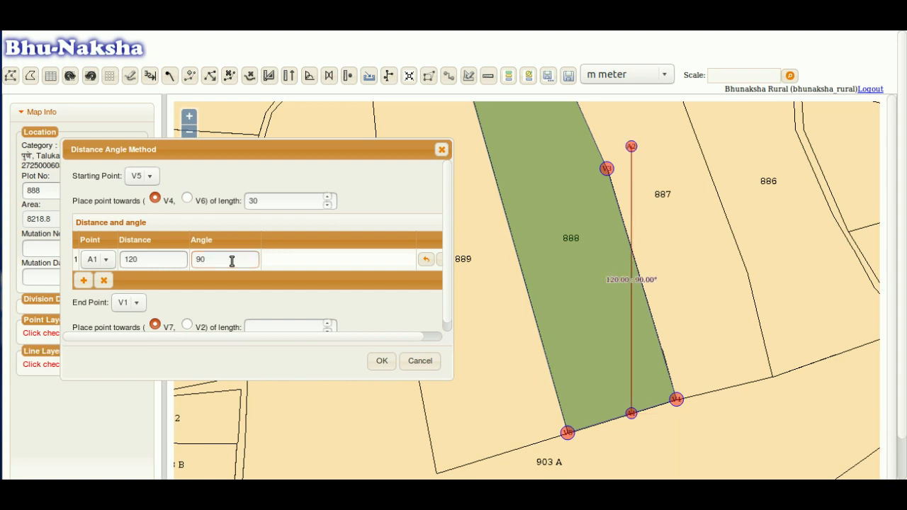
pyautogui.click(201, 256)
pyautogui.press('BackSpace')
pyautogui.write('7')
pyautogui.press('BackSpace')
pyautogui.write('6')
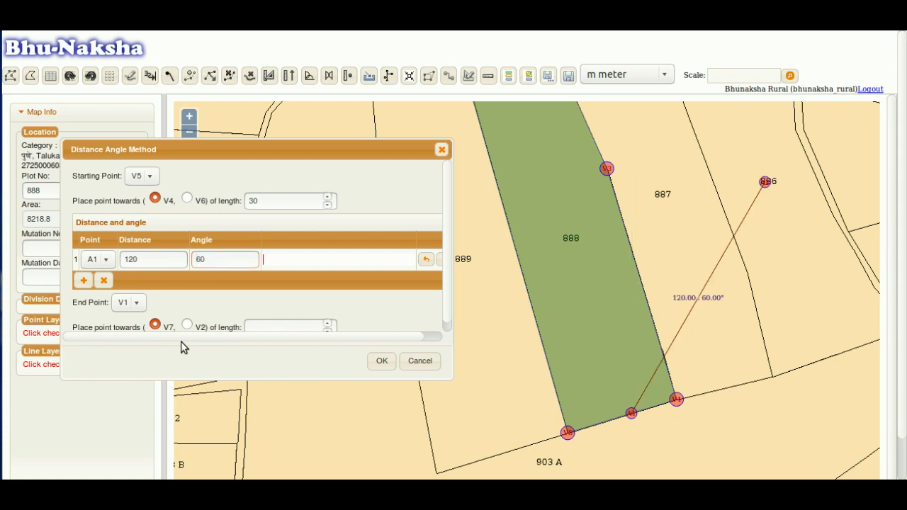
pyautogui.doubleClick(199, 260)
pyautogui.write('120')
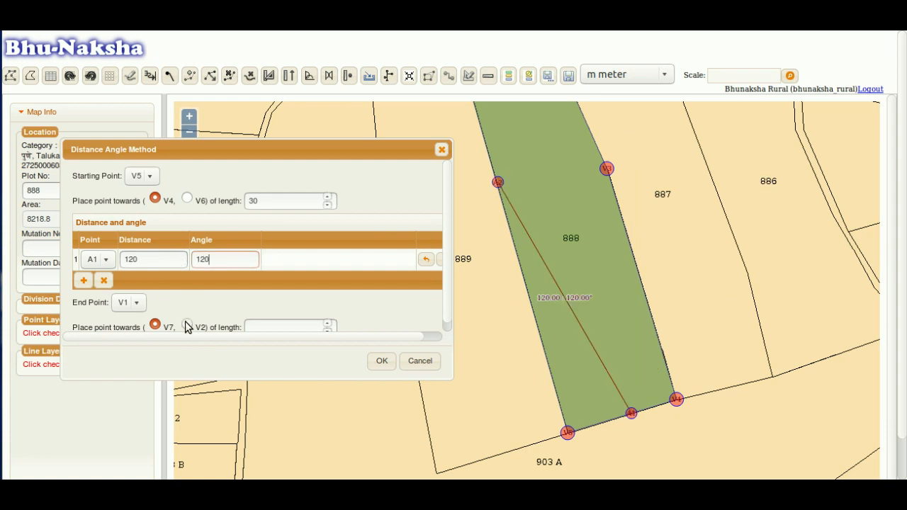
pyautogui.press('BackSpace')
pyautogui.press('BackSpace')
pyautogui.write('00')
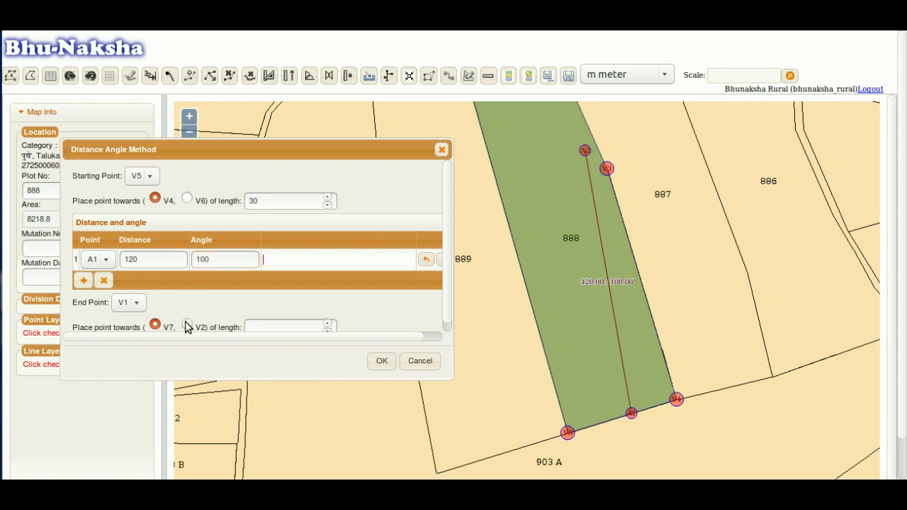
# - Correct the first leg's distance to 80
pyautogui.click(131, 259)
pyautogui.press('BackSpace')
pyautogui.write('0')
pyautogui.press('Tab')
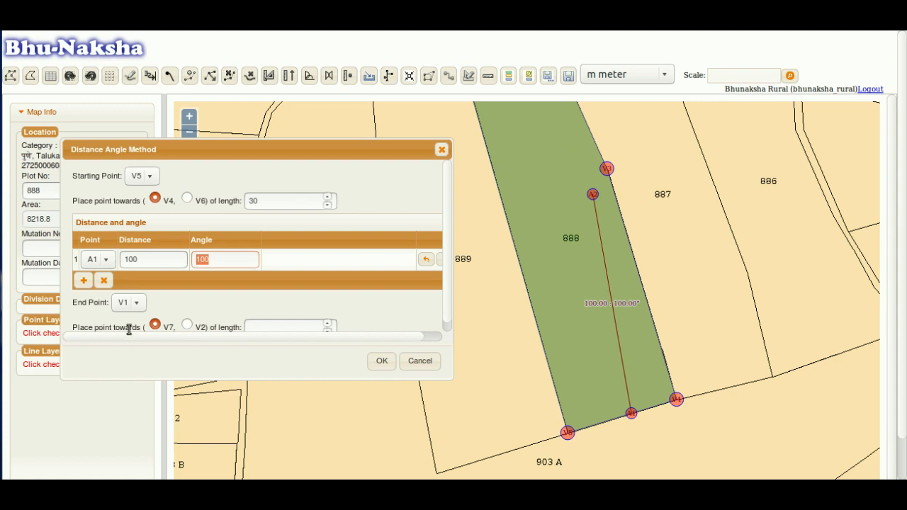
pyautogui.doubleClick(133, 260)
pyautogui.write('800')
pyautogui.press('Tab')
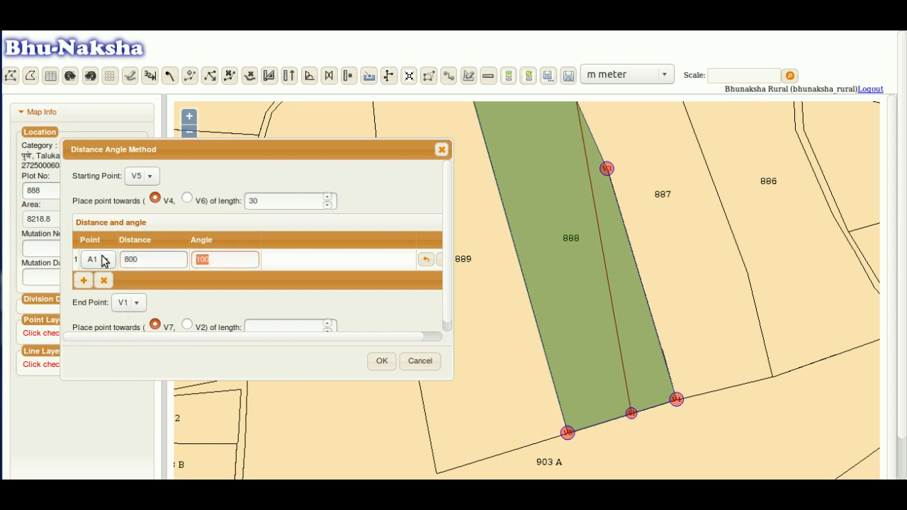
pyautogui.click(139, 261)
pyautogui.press('BackSpace')
pyautogui.press('Tab')
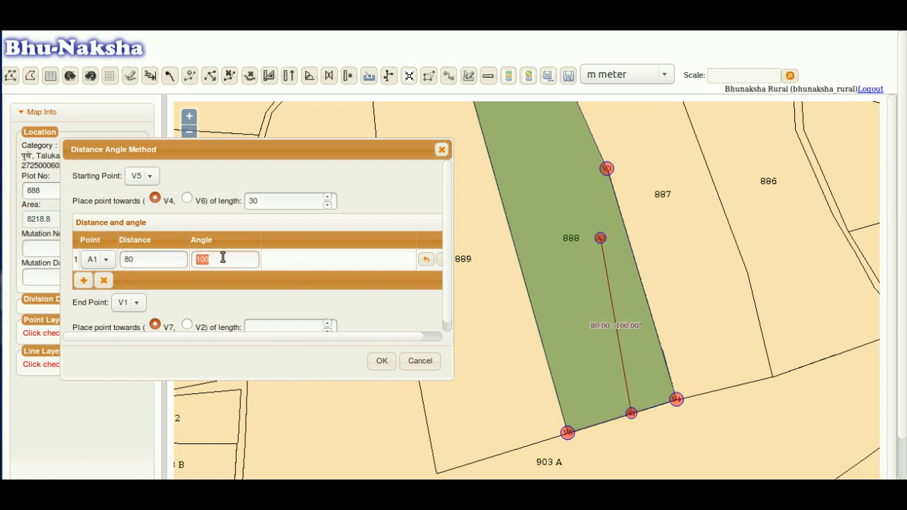
pyautogui.click(200, 261)
pyautogui.click(134, 257)
pyautogui.click(216, 257)
# - Add a second leg from point A2 with distance 20 and angle 200
pyautogui.click(83, 280)
pyautogui.click(91, 284)
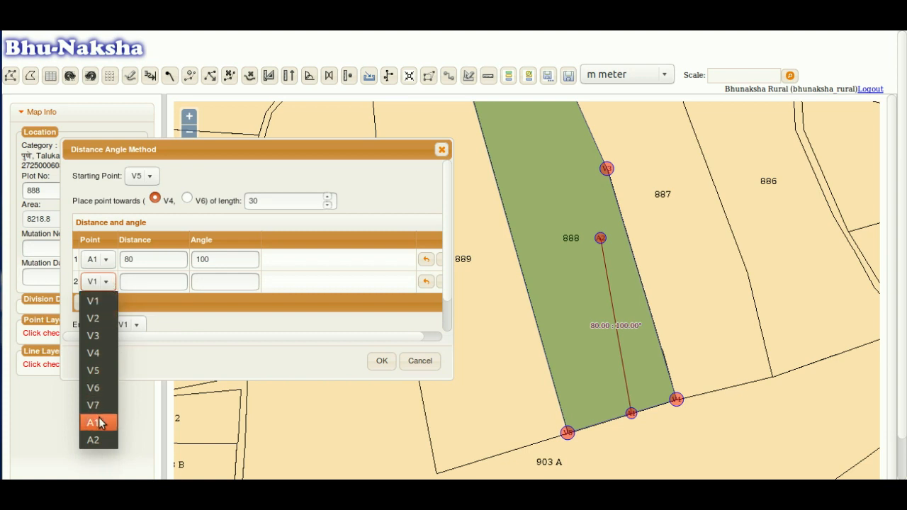
pyautogui.click(98, 440)
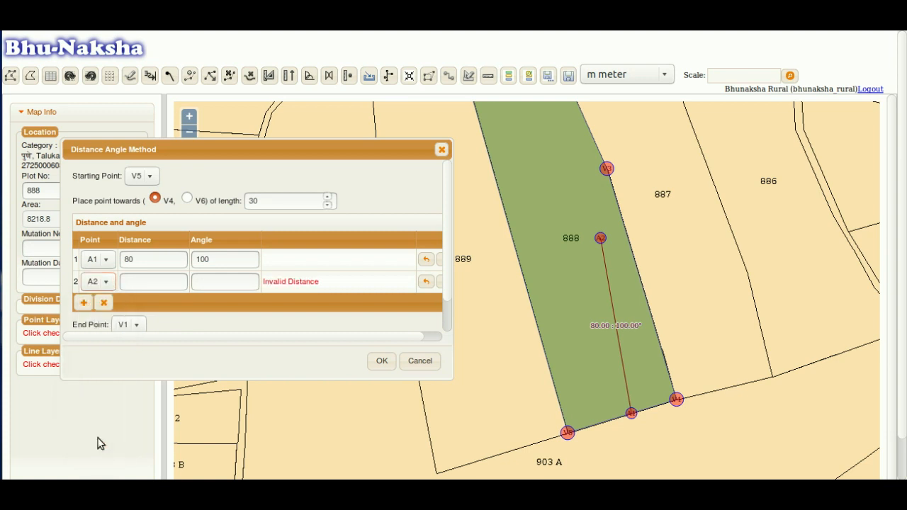
pyautogui.click(138, 284)
pyautogui.write('20')
pyautogui.press('Tab')
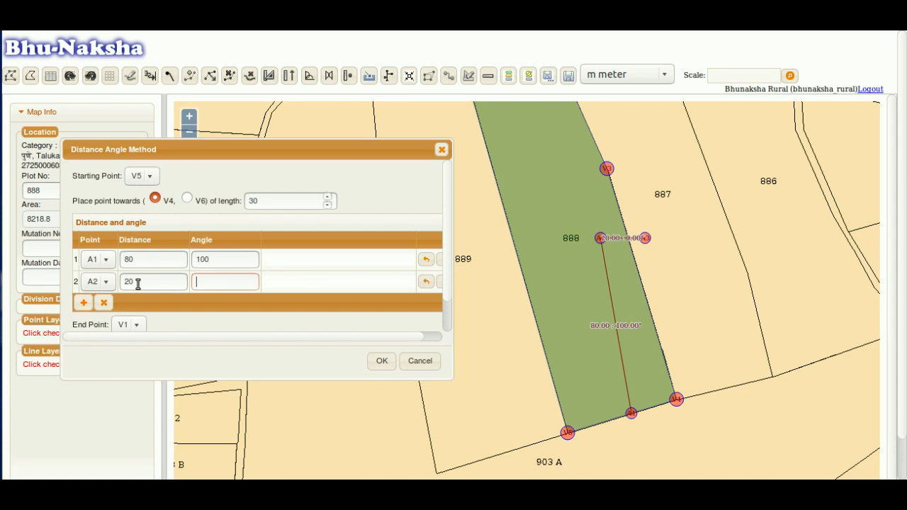
pyautogui.write('270')
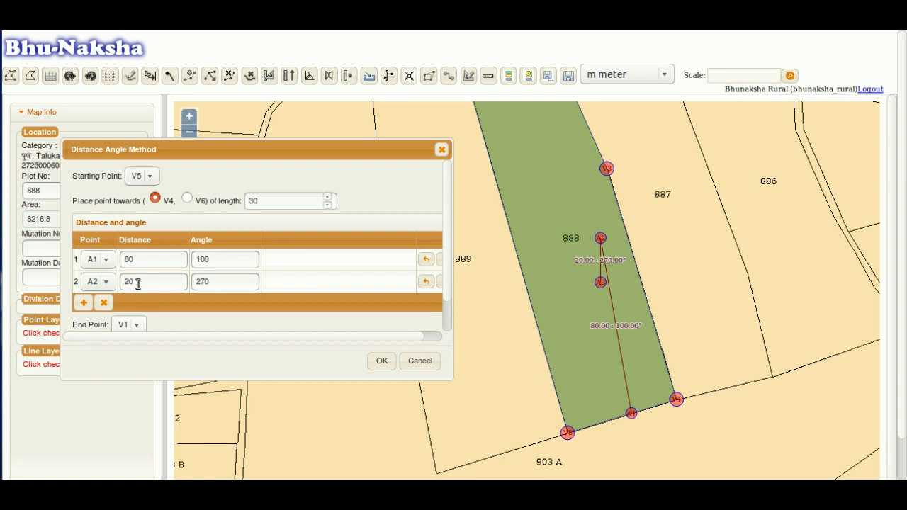
pyautogui.click(202, 281)
pyautogui.press('BackSpace')
pyautogui.write('0')
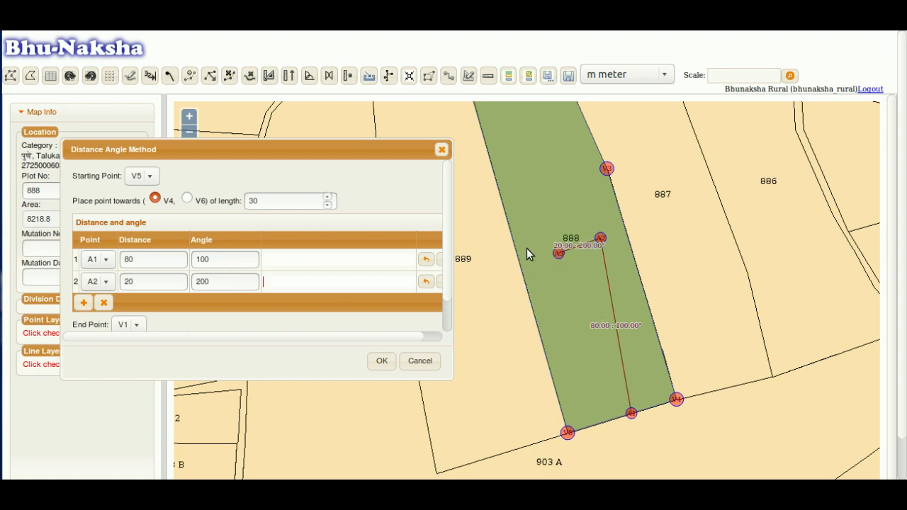
# - Pan and zoom out to preview the second leg on plot 888
pyautogui.moveTo(527, 248); pyautogui.dragTo(561, 319)
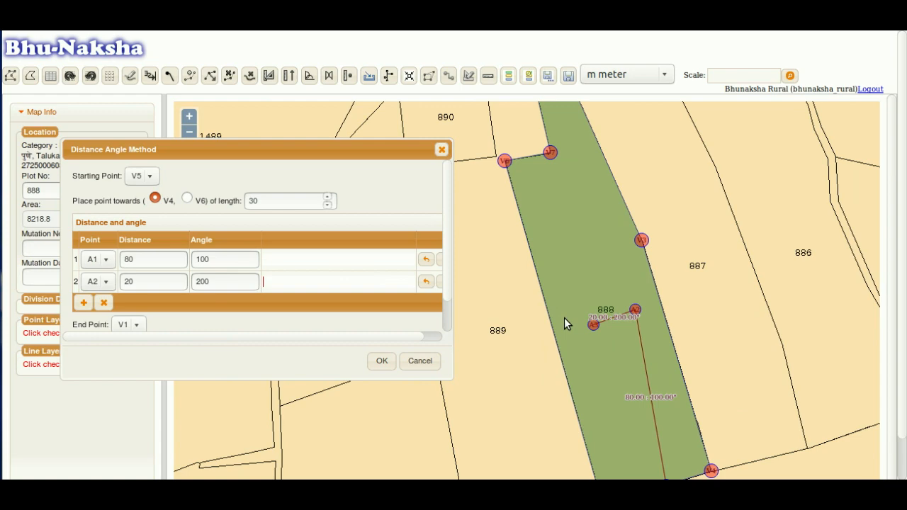
pyautogui.scroll(-1, 564, 317)
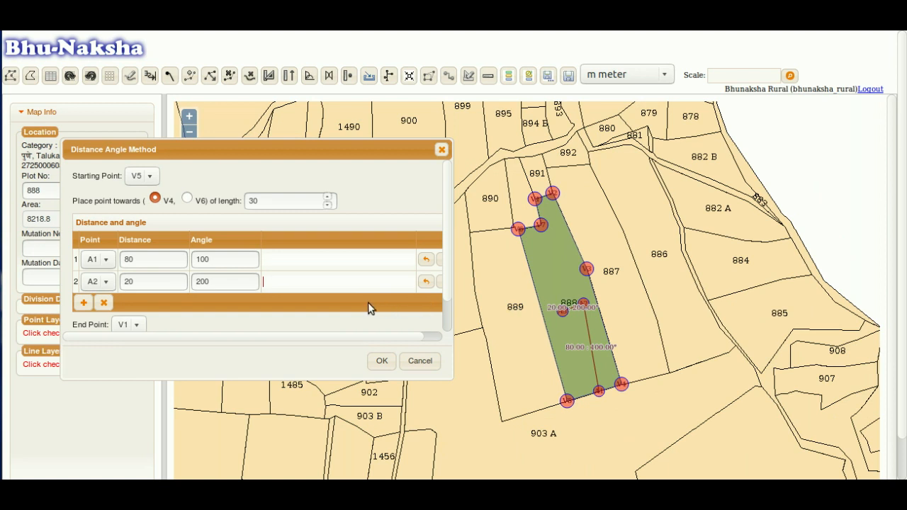
pyautogui.scroll(-1, 368, 302)
pyautogui.click(148, 251)
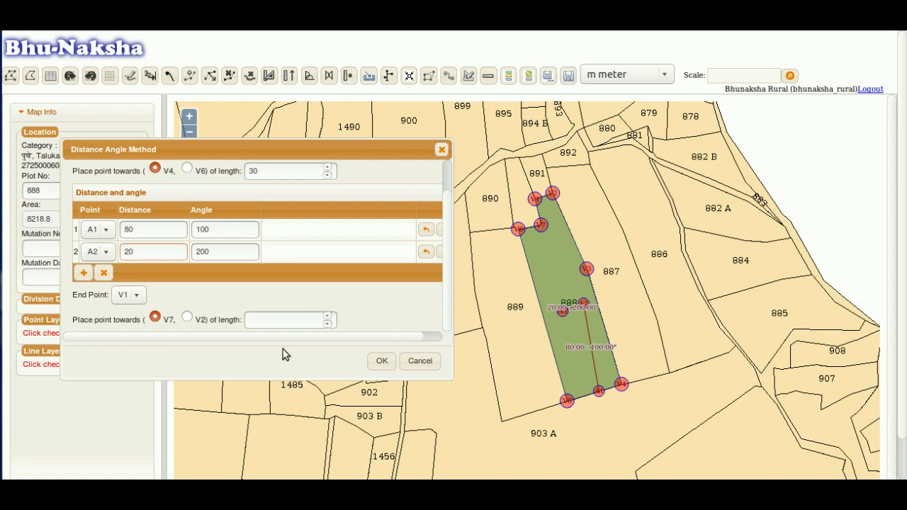
# - Set the division's end point 80 from V5 toward V6
pyautogui.click(129, 295)
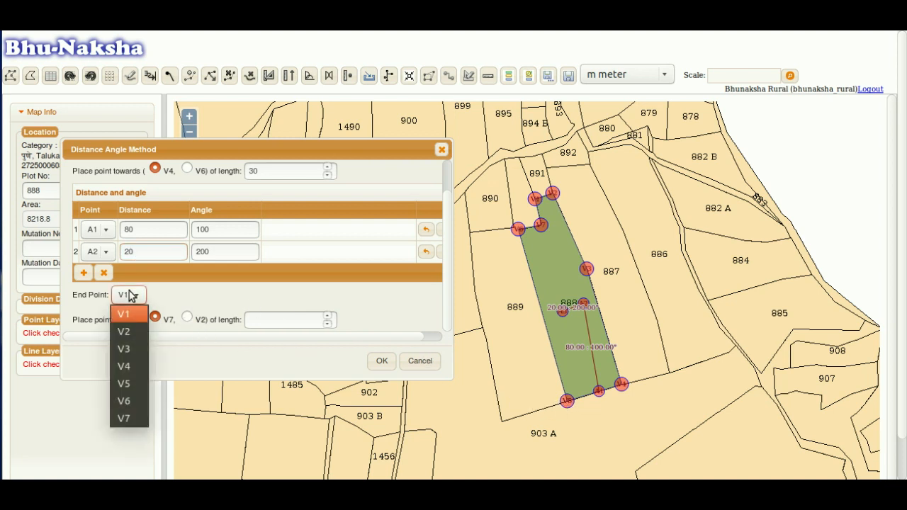
pyautogui.click(128, 385)
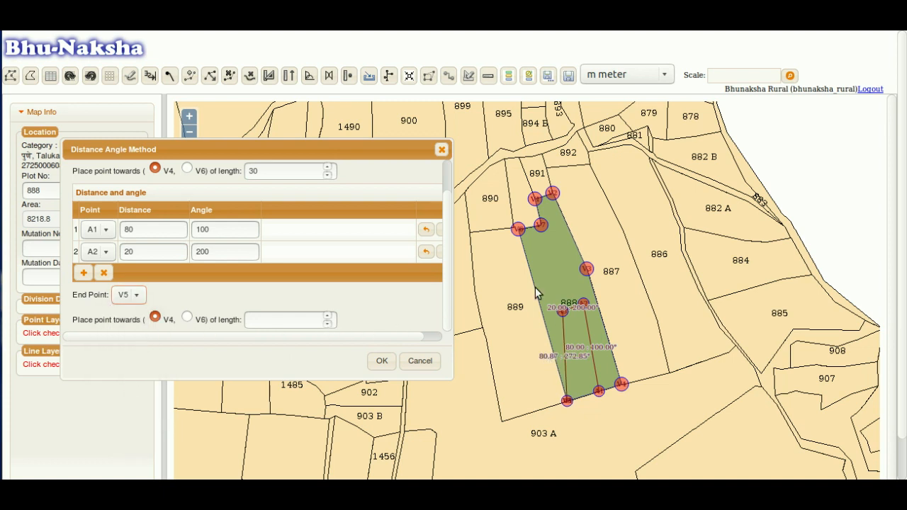
pyautogui.click(188, 317)
pyautogui.click(268, 319)
pyautogui.write('90')
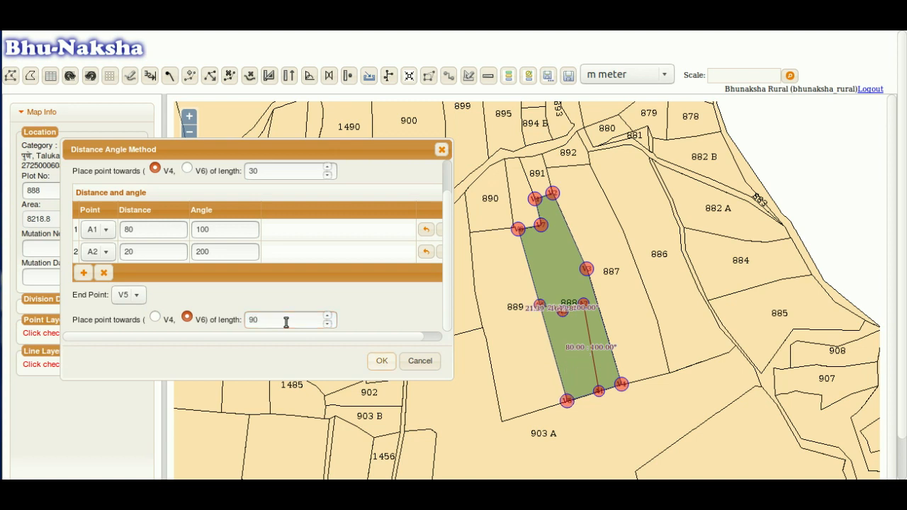
pyautogui.click(253, 320)
pyautogui.press('Delete')
pyautogui.write('8')
# - Apply the division, splitting plot 888 into P-1 (2692.507) and P-2 (5526.293)
pyautogui.scroll(2, 562, 319)
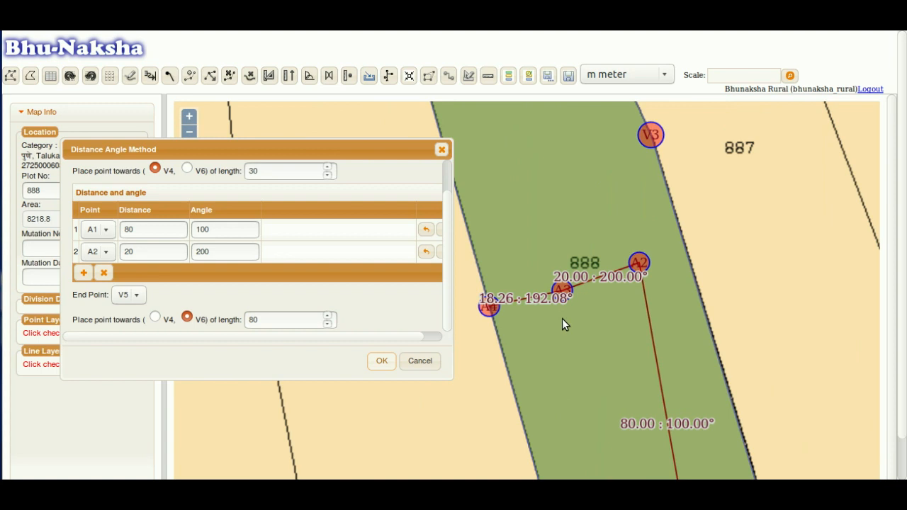
pyautogui.moveTo(576, 364); pyautogui.dragTo(561, 290)
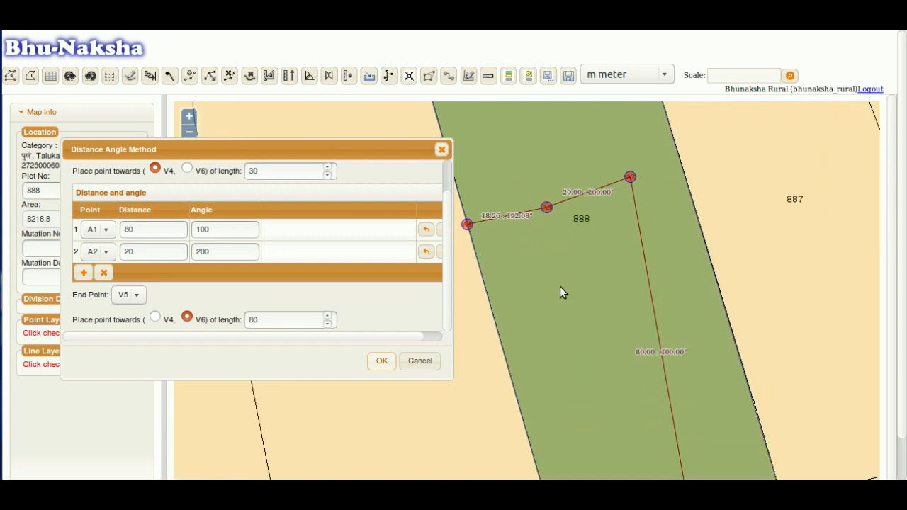
pyautogui.moveTo(603, 402); pyautogui.dragTo(577, 276)
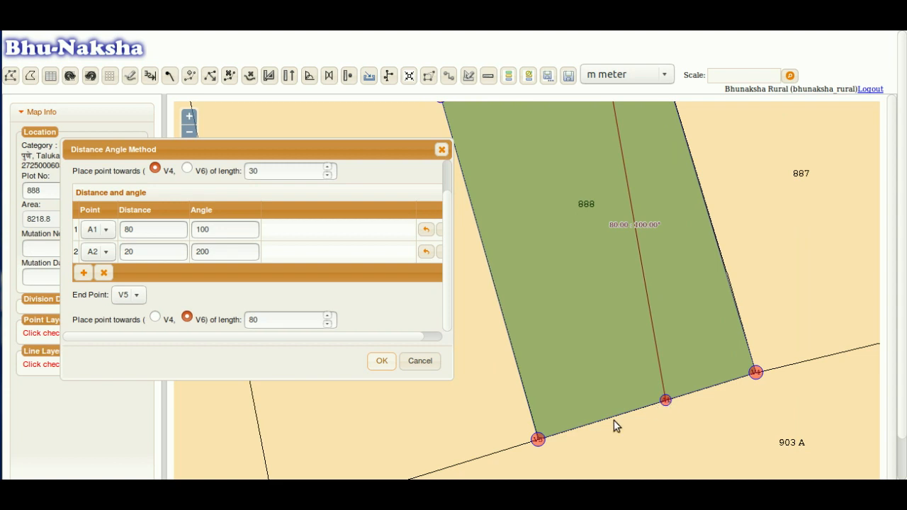
pyautogui.moveTo(605, 295); pyautogui.dragTo(628, 431)
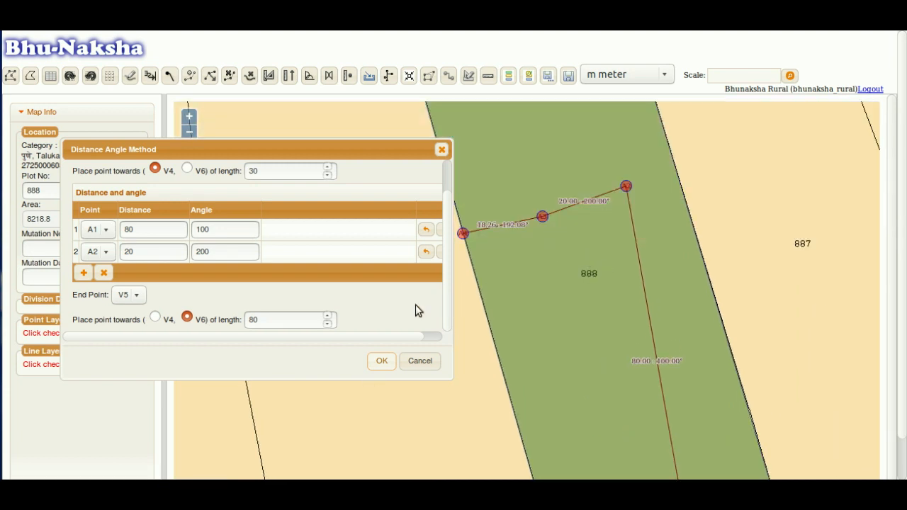
pyautogui.click(379, 365)
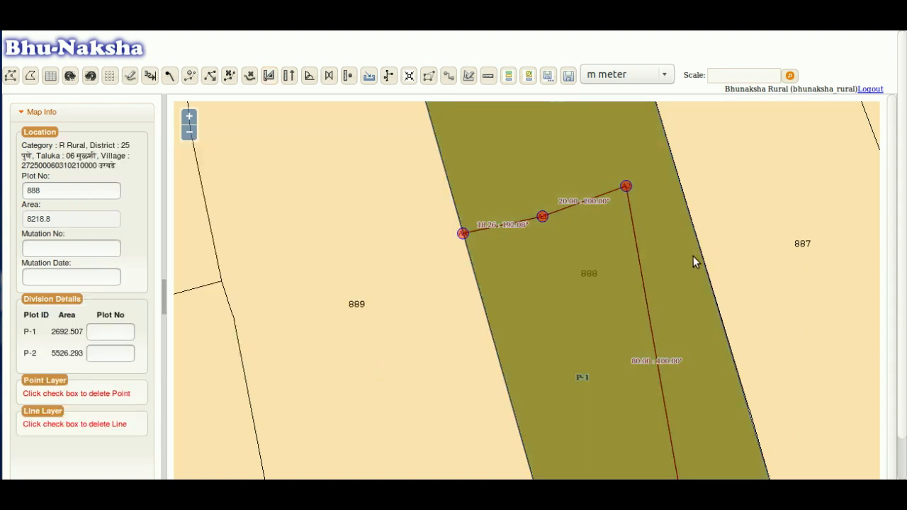
# - Enter plot number 1022 in the Map Info panel to load it
pyautogui.click(115, 338)
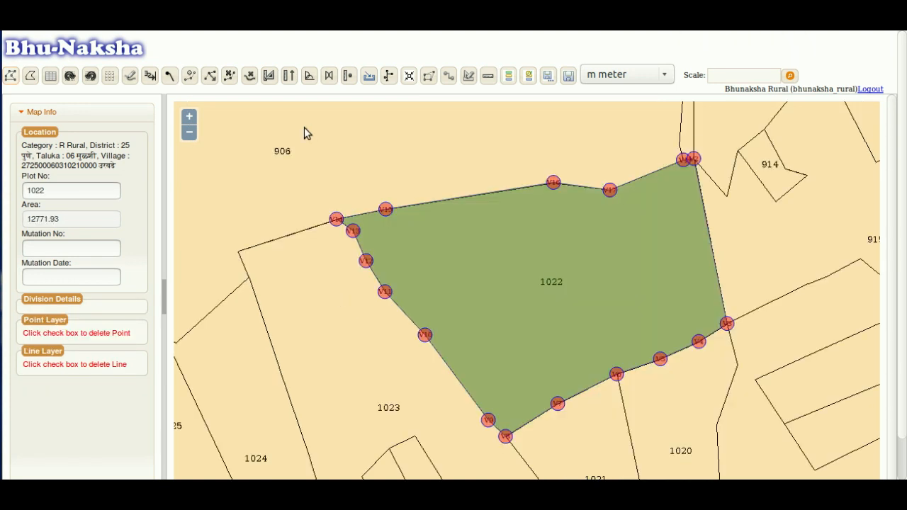
pyautogui.click(289, 80)
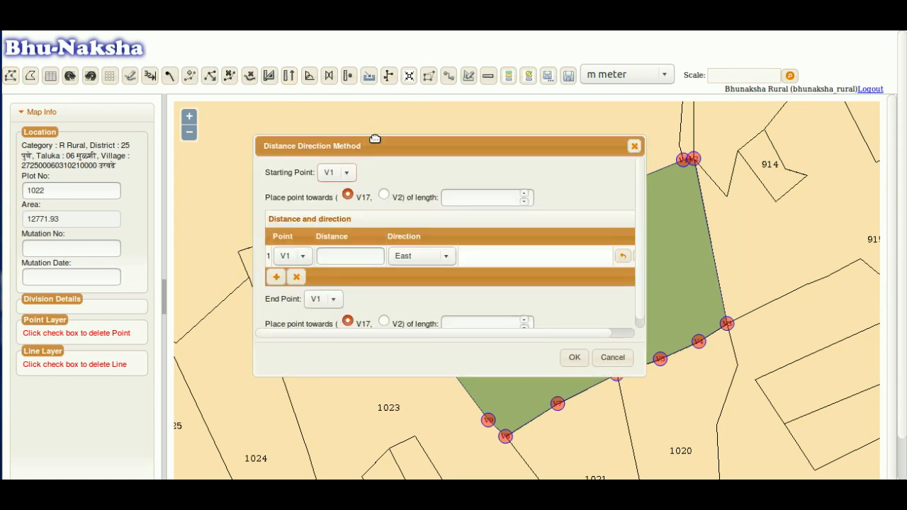
pyautogui.moveTo(370, 148); pyautogui.dragTo(126, 151)
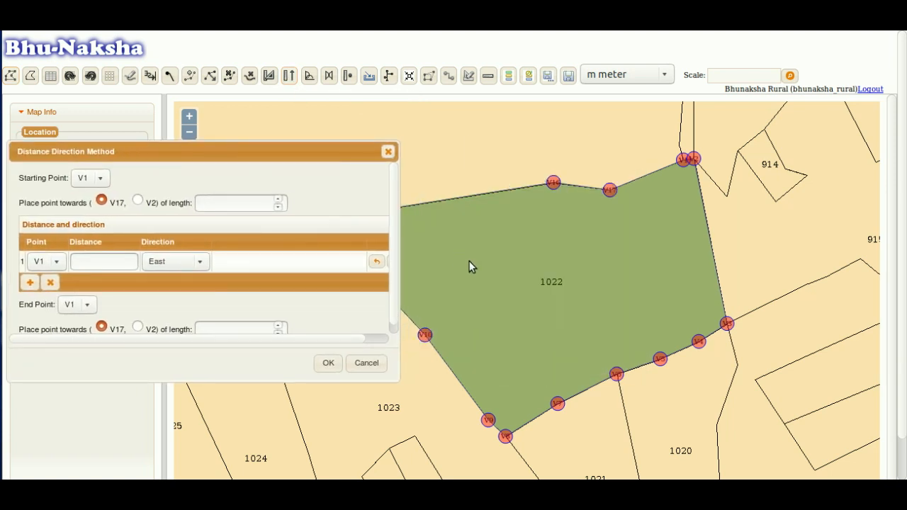
pyautogui.moveTo(470, 263); pyautogui.dragTo(551, 263)
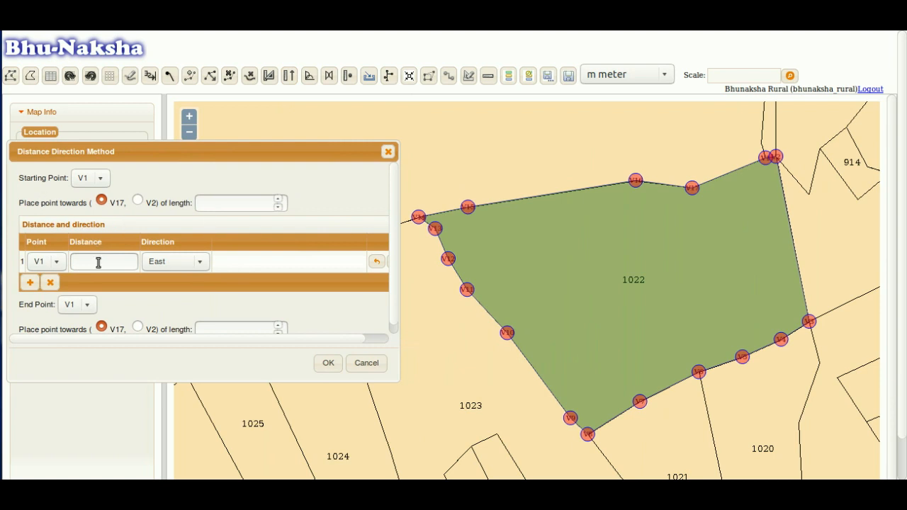
pyautogui.click(200, 266)
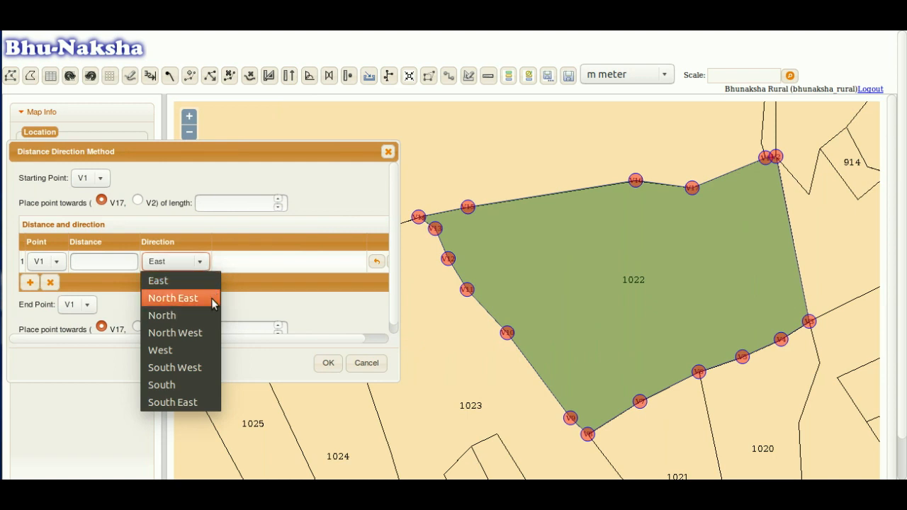
pyautogui.click(228, 319)
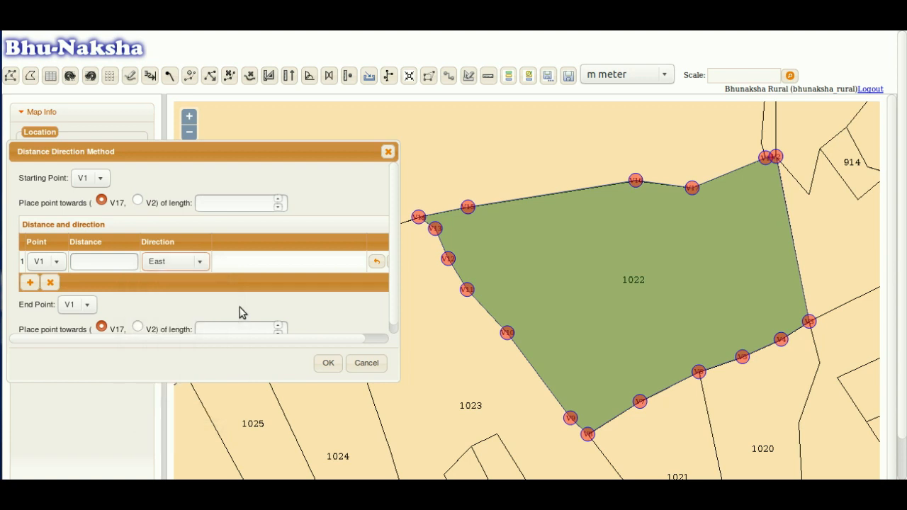
pyautogui.click(196, 266)
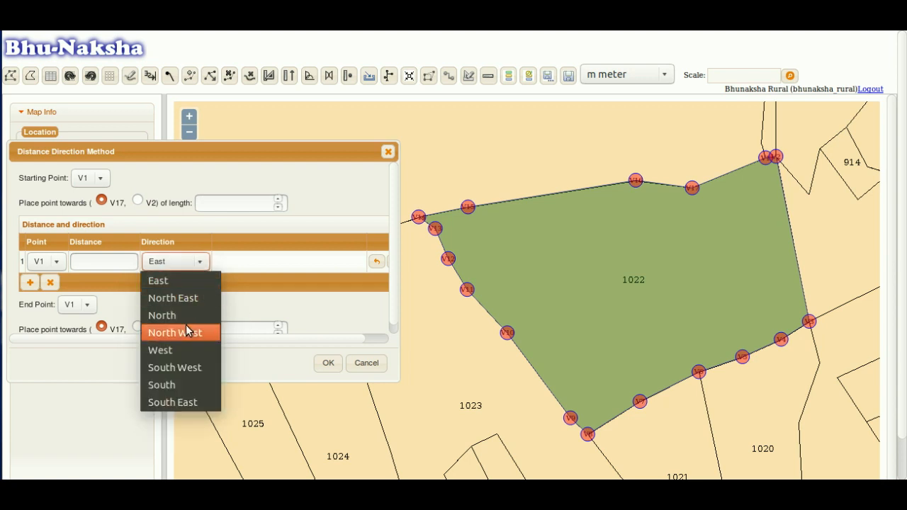
pyautogui.click(297, 305)
pyautogui.scroll(-1, 395, 306)
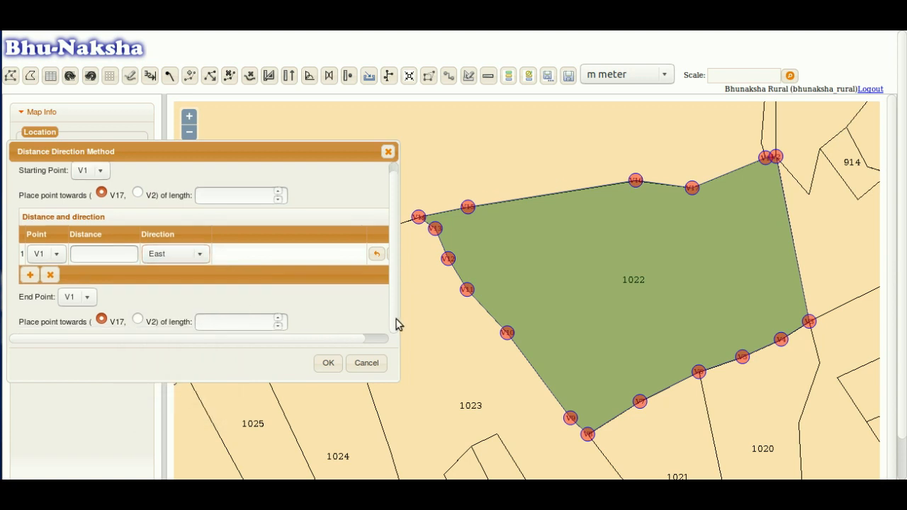
pyautogui.click(200, 255)
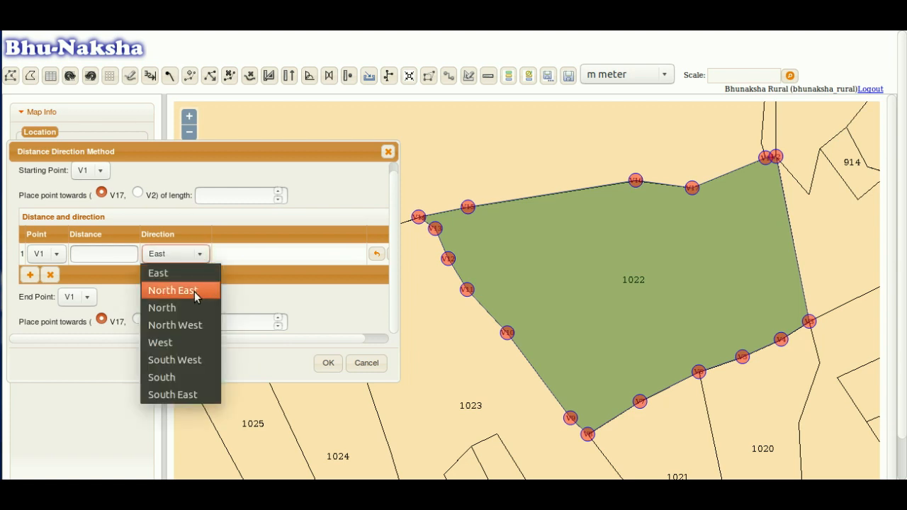
pyautogui.click(320, 289)
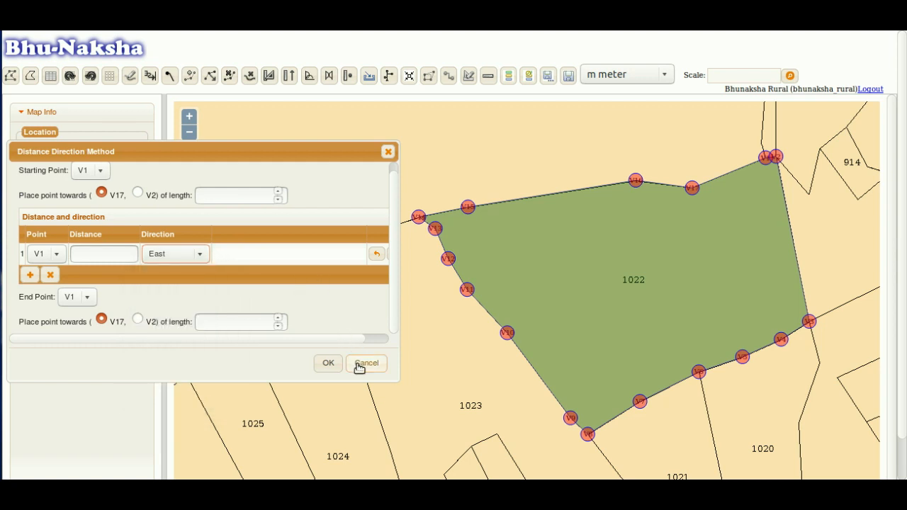
pyautogui.click(366, 363)
pyautogui.moveTo(542, 273); pyautogui.dragTo(516, 238)
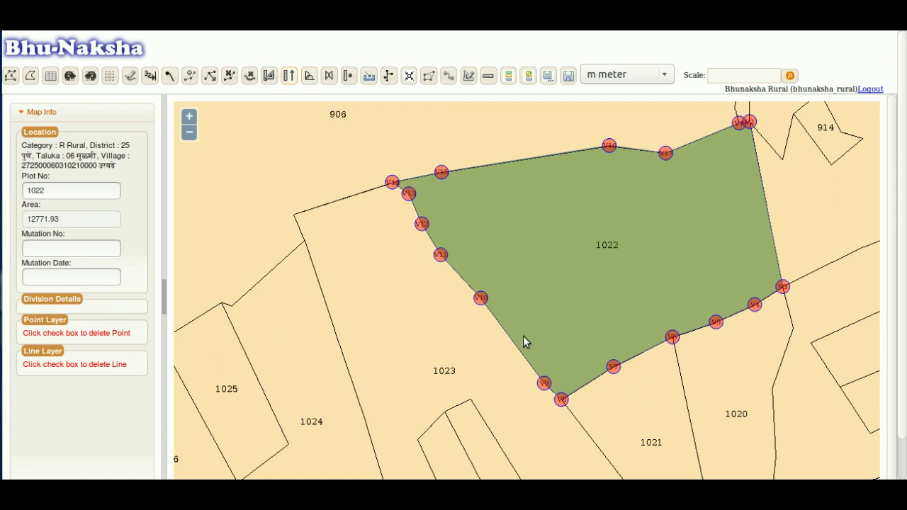
# - Open the Arc Method (Adjacent Side) form for plot 1022
pyautogui.click(310, 76)
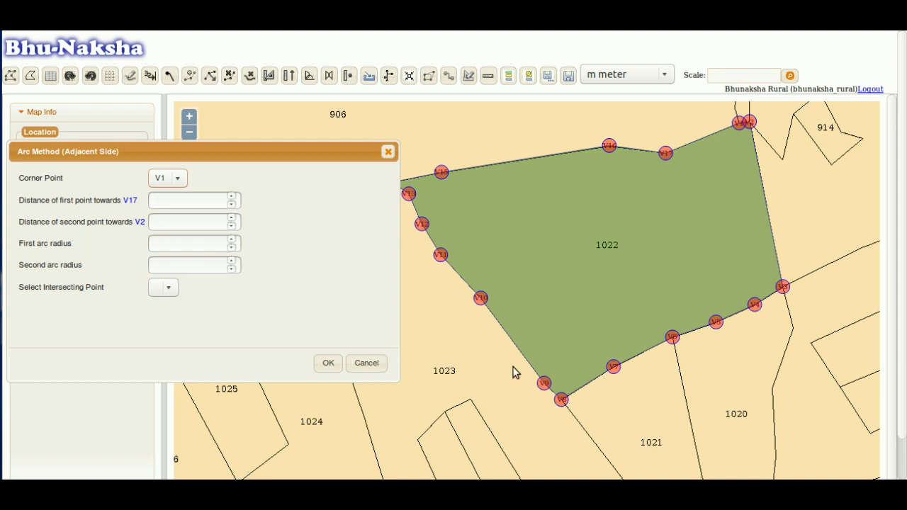
# - Set the corner point to V8, after first trying V6
pyautogui.click(178, 182)
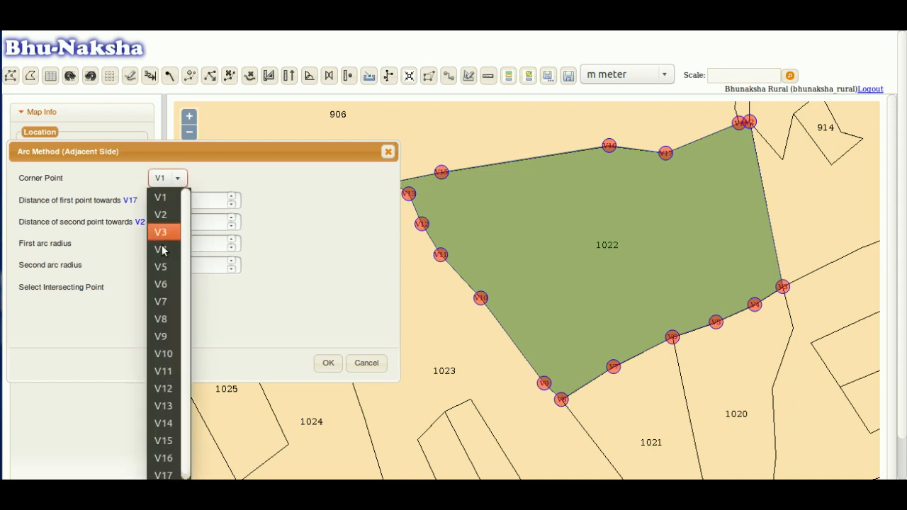
pyautogui.click(162, 284)
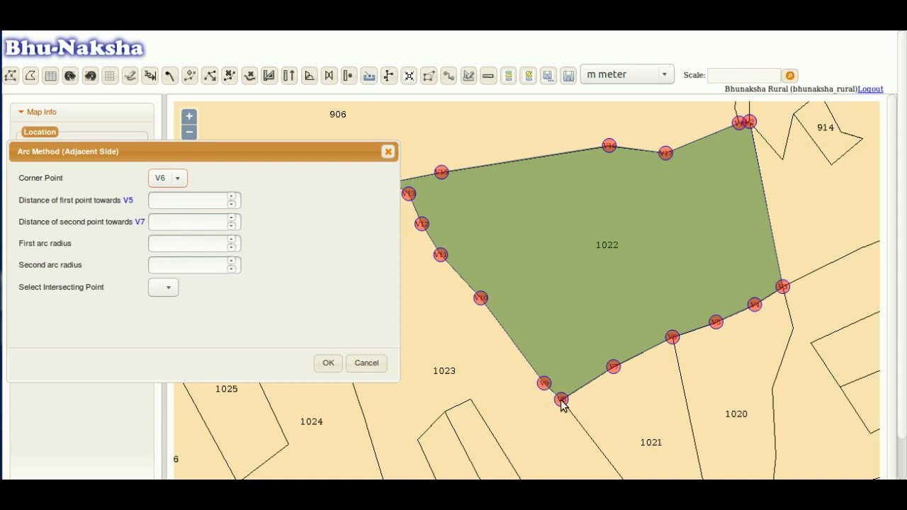
pyautogui.scroll(1, 562, 400)
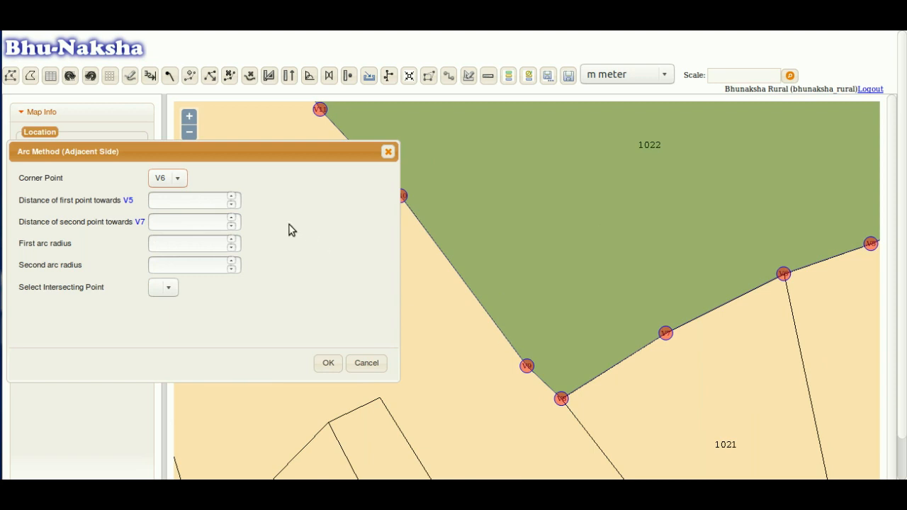
pyautogui.click(178, 180)
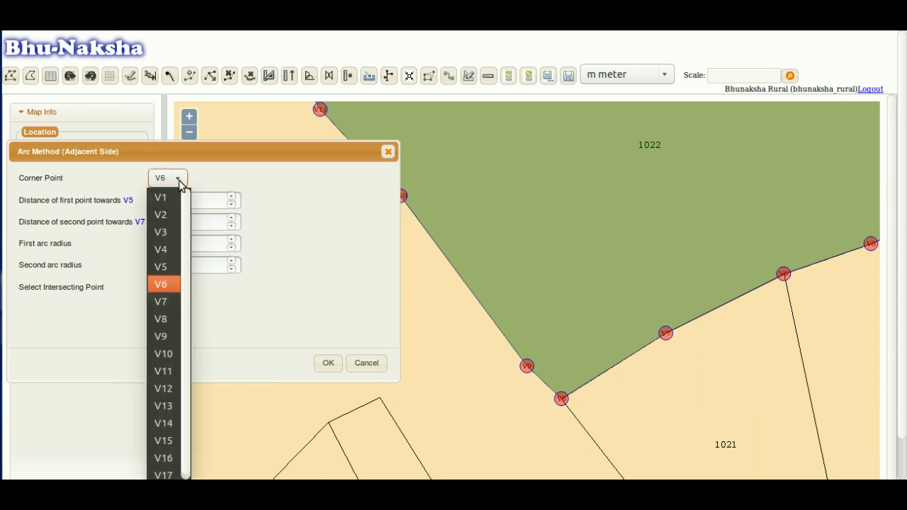
pyautogui.click(171, 319)
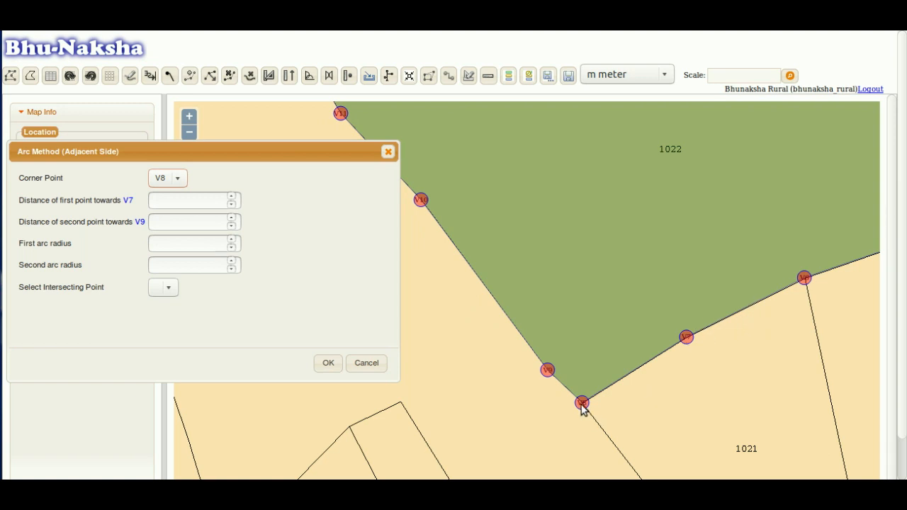
# - Enter 150 as the distance towards V7 and recentre plot 1022 on the map
pyautogui.click(198, 203)
pyautogui.click(172, 198)
pyautogui.write('150')
pyautogui.scroll(-1, 614, 268)
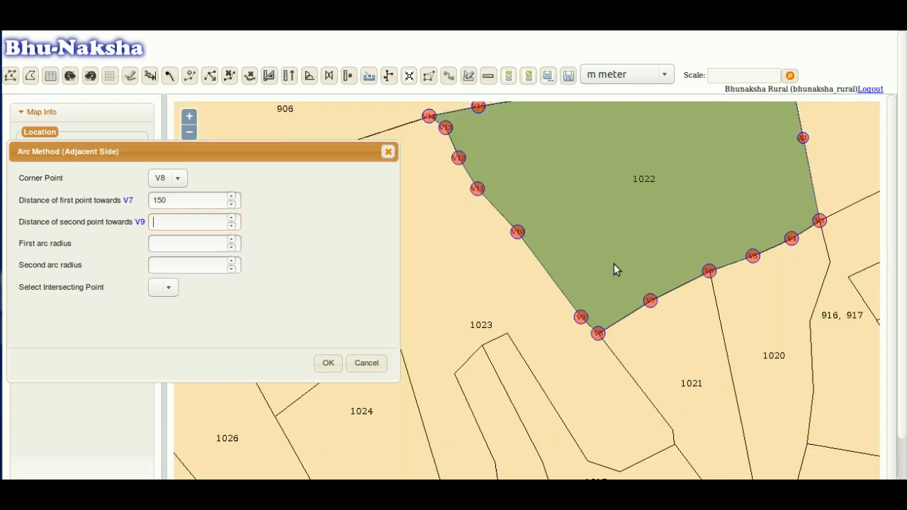
pyautogui.scroll(-1, 614, 268)
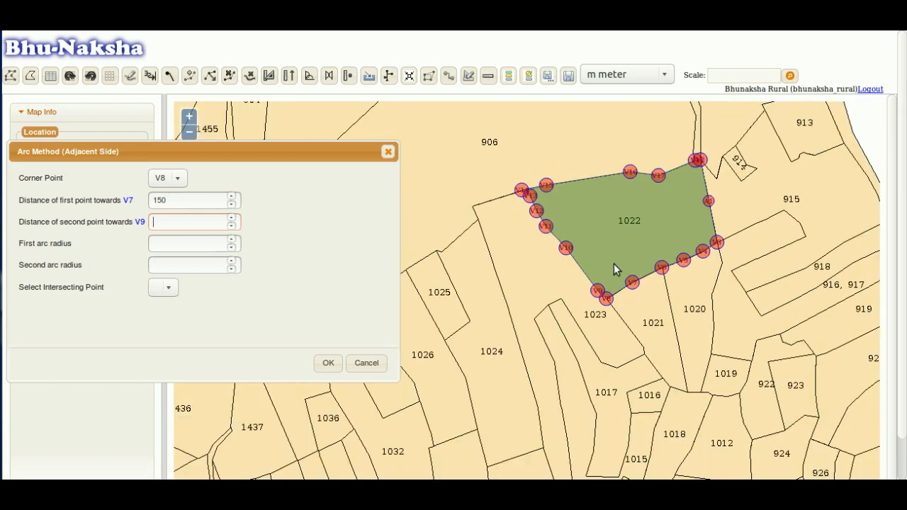
pyautogui.scroll(1, 614, 264)
pyautogui.moveTo(654, 241); pyautogui.dragTo(586, 303)
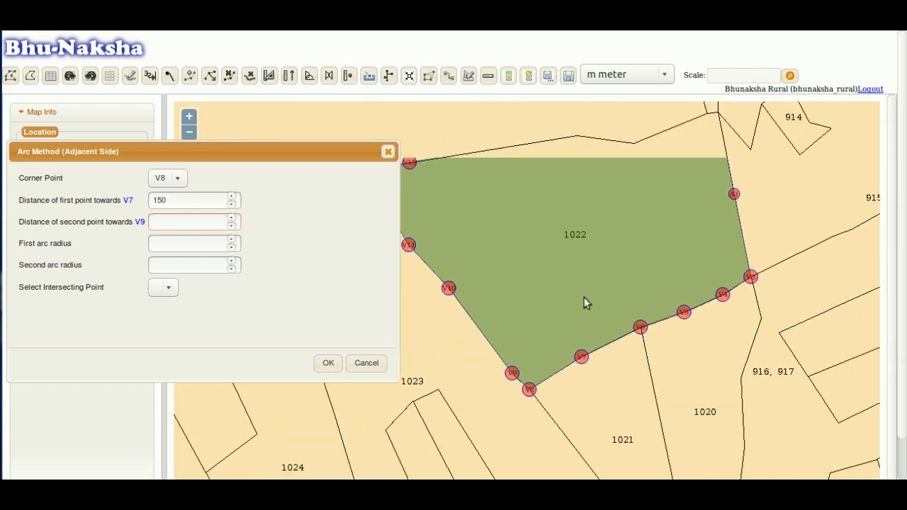
# - Correct the distance towards V7 to 40
pyautogui.click(159, 200)
pyautogui.press('BackSpace')
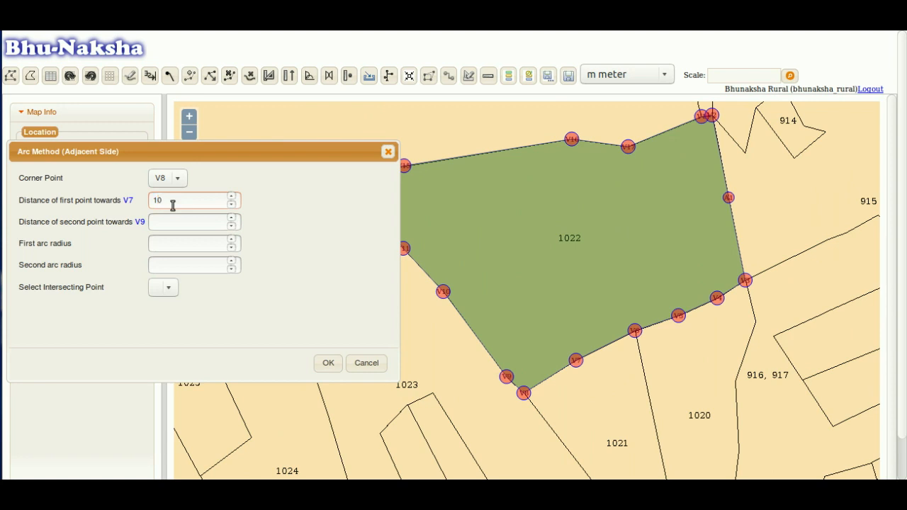
pyautogui.write('0')
pyautogui.press('Tab')
pyautogui.click(165, 201)
pyautogui.moveTo(157, 200); pyautogui.dragTo(180, 201)
pyautogui.press('BackSpace')
pyautogui.press('BackSpace')
pyautogui.write('40')
pyautogui.press('Tab')
# - Enter 50 as the distance towards V9 and 45 as the first arc radius
pyautogui.write('60')
pyautogui.press('Tab')
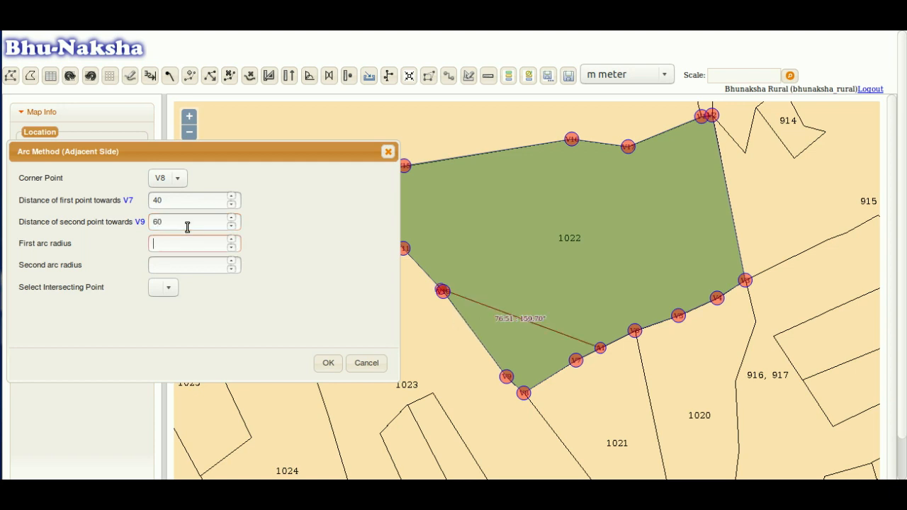
pyautogui.click(157, 223)
pyautogui.press('BackSpace')
pyautogui.write('5')
pyautogui.click(153, 249)
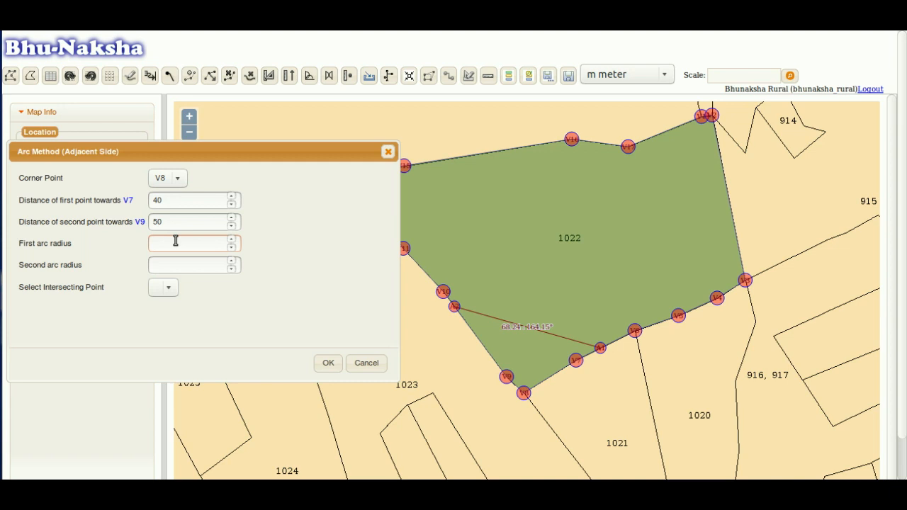
pyautogui.write('45')
pyautogui.press('Tab')
# - Enter 35 as the second arc radius and review the entered distances and radii
pyautogui.write('35')
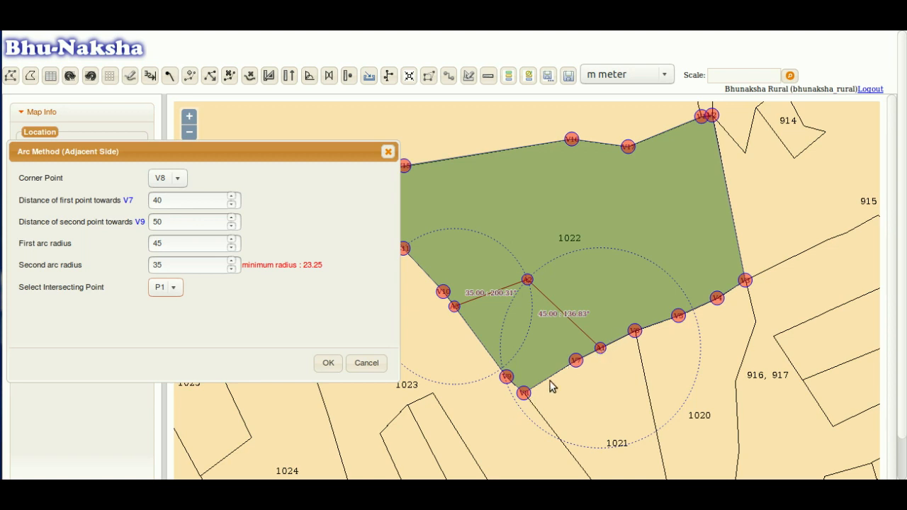
pyautogui.click(189, 207)
pyautogui.click(199, 243)
# - Check the V9 distance and apply the adjacent-side arc division, producing parts P-1 and P-2
pyautogui.click(192, 221)
pyautogui.click(328, 364)
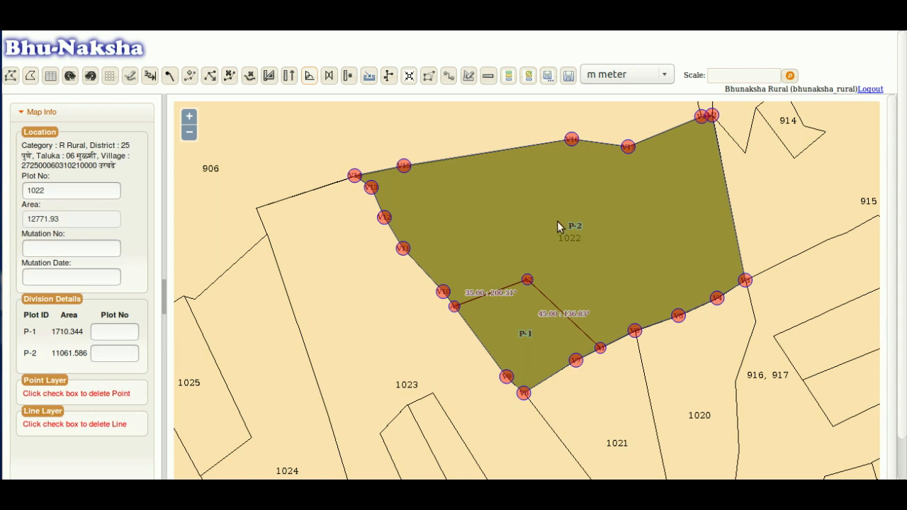
pyautogui.click(121, 331)
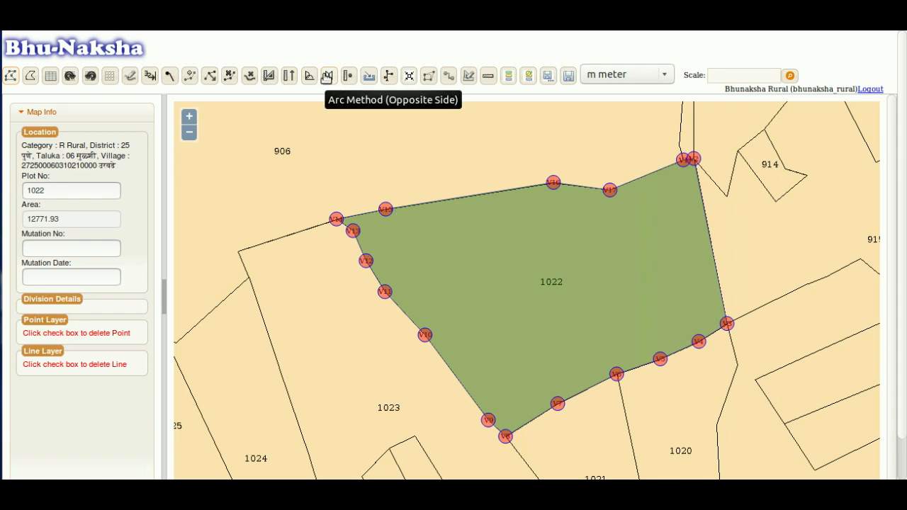
# - Open the Arc Method (Opposite Side) form, move it left, and frame all of plot 1022
pyautogui.click(327, 76)
pyautogui.moveTo(442, 151); pyautogui.dragTo(190, 137)
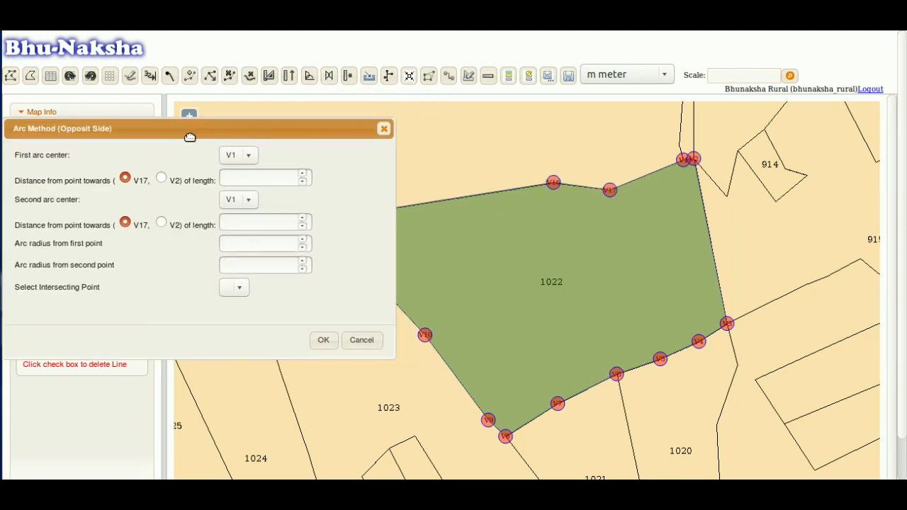
pyautogui.moveTo(548, 270); pyautogui.dragTo(553, 211)
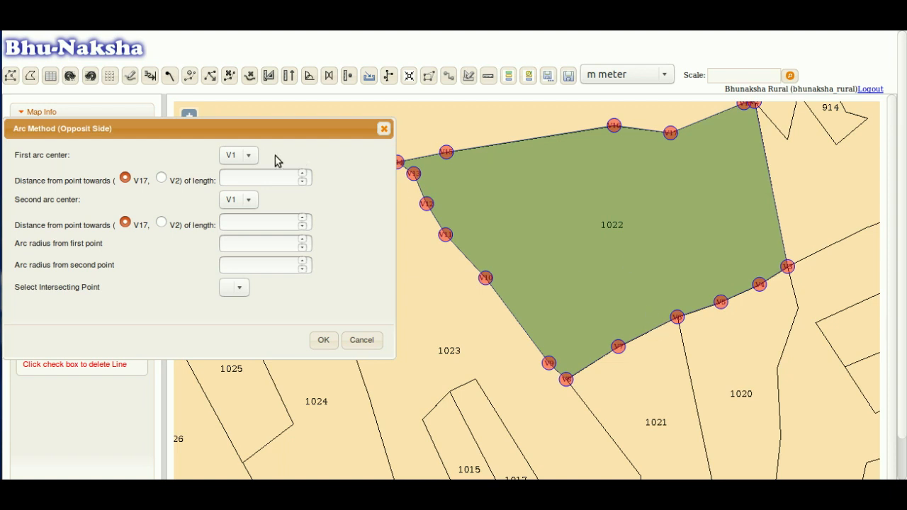
pyautogui.moveTo(489, 181); pyautogui.dragTo(530, 184)
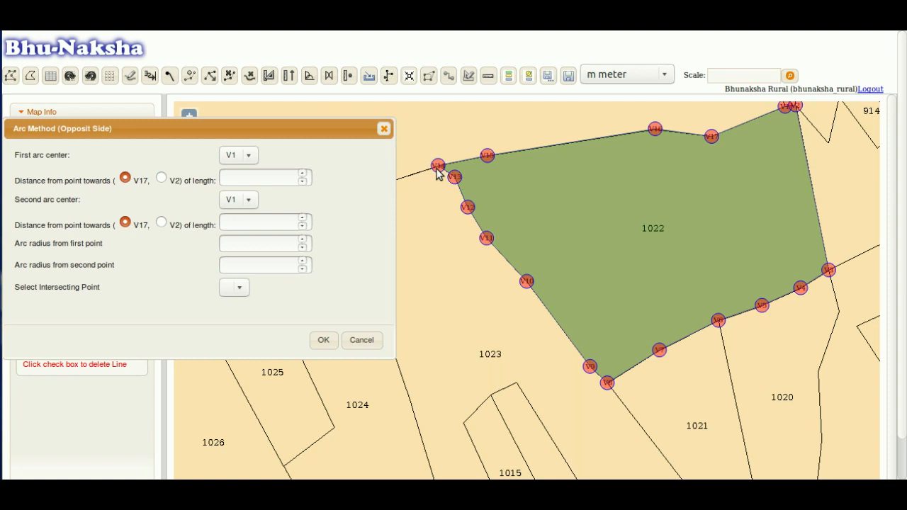
pyautogui.scroll(1, 438, 173)
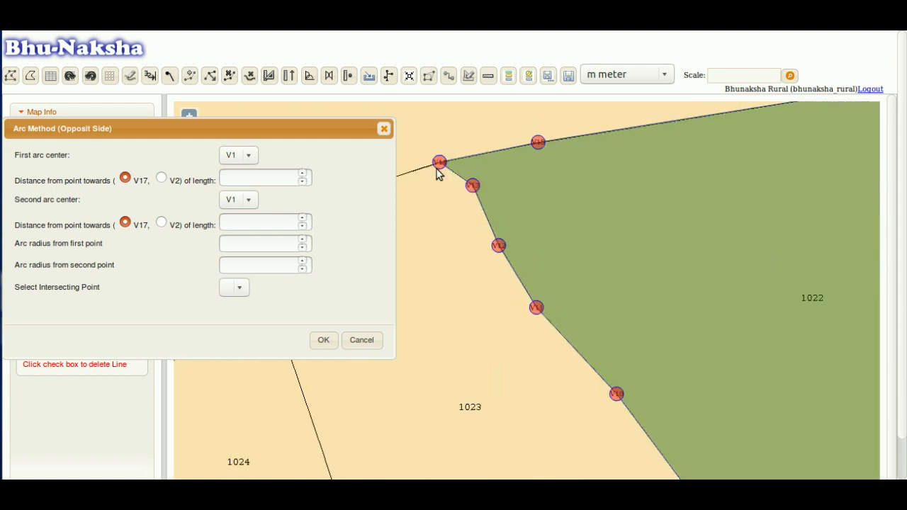
pyautogui.scroll(-1, 438, 174)
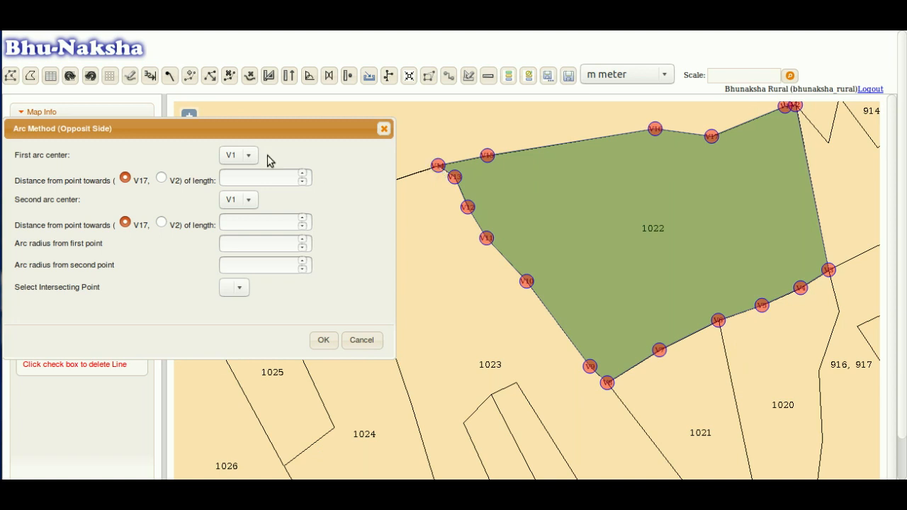
# - Set V14 as the first arc centre, offset 50 toward V15
pyautogui.click(241, 155)
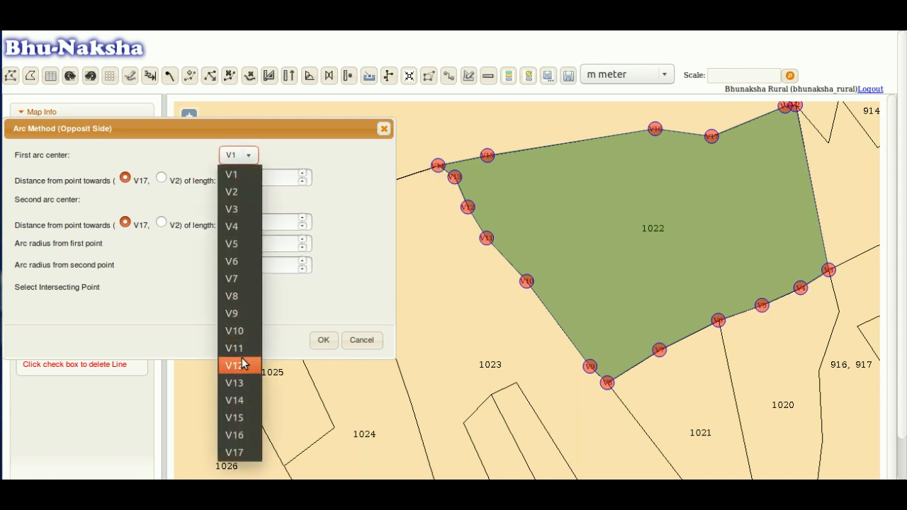
pyautogui.click(237, 401)
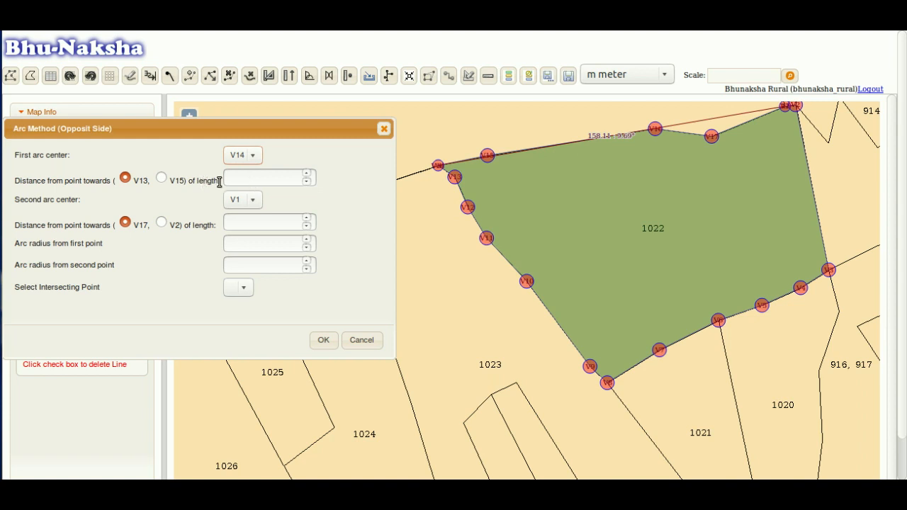
pyautogui.click(162, 178)
pyautogui.click(259, 178)
pyautogui.write('50')
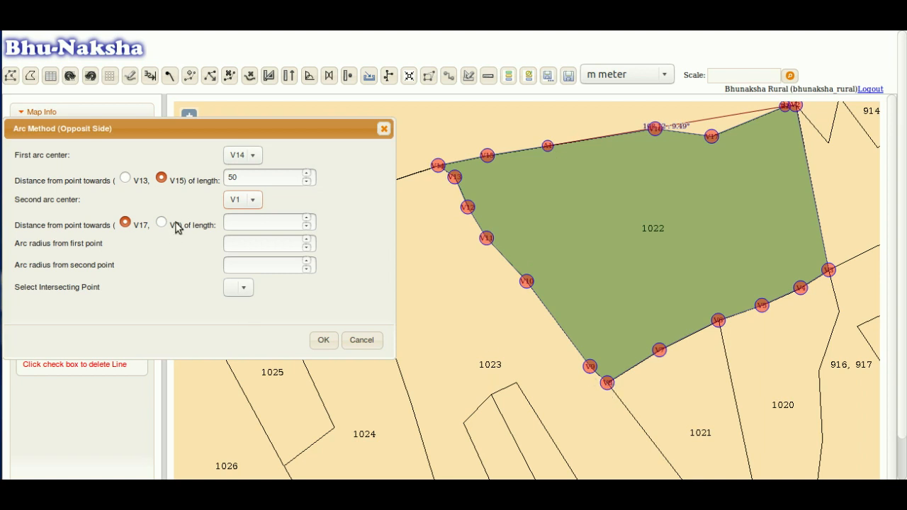
# - Set V8 as the second arc centre and go to its offset length
pyautogui.click(241, 199)
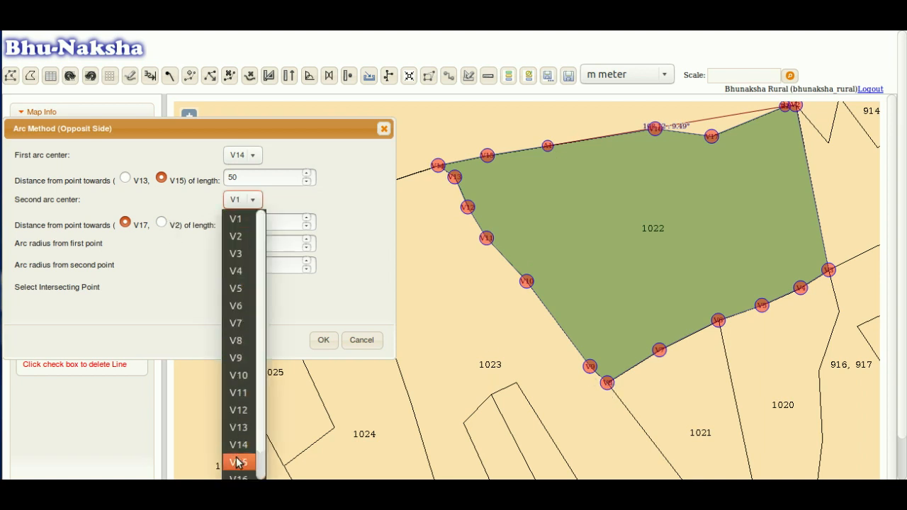
pyautogui.click(253, 343)
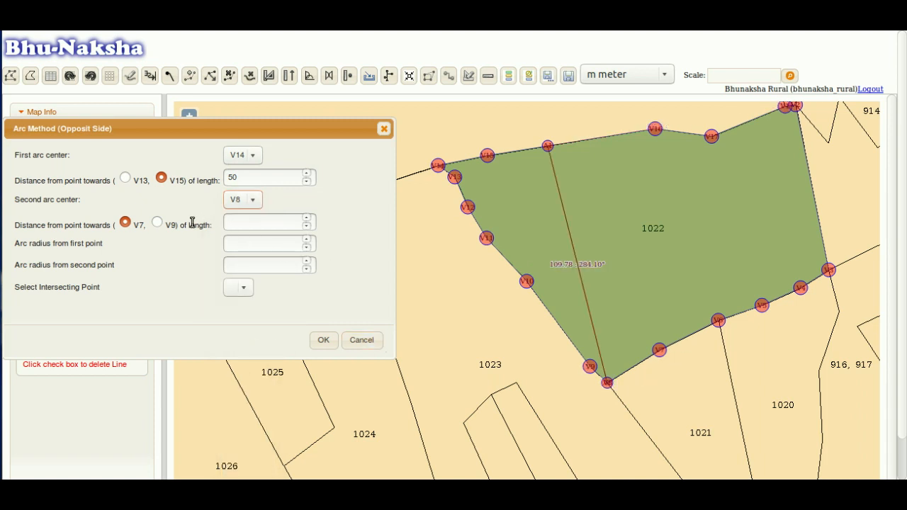
pyautogui.click(248, 229)
# - Offset the second centre 45 toward V7 and set arc radii of 48 and 65
pyautogui.write('45')
pyautogui.press('Tab')
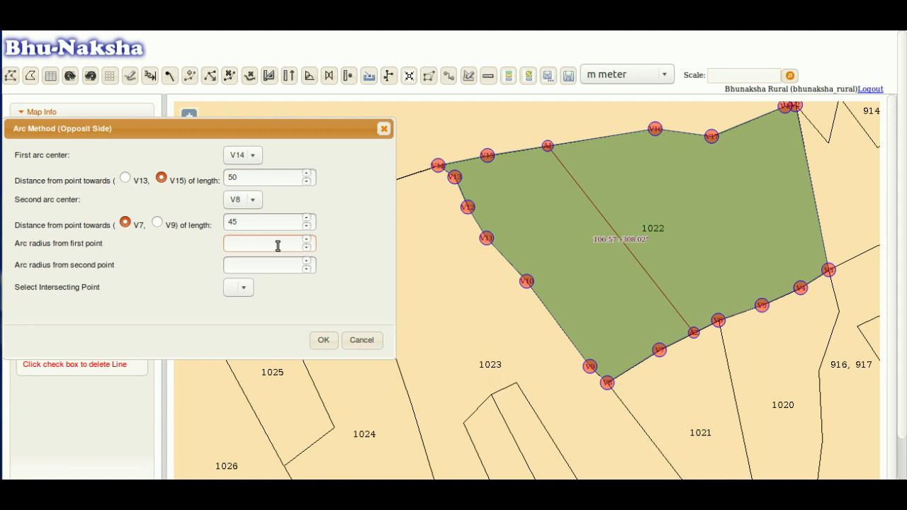
pyautogui.write('48')
pyautogui.press('Tab')
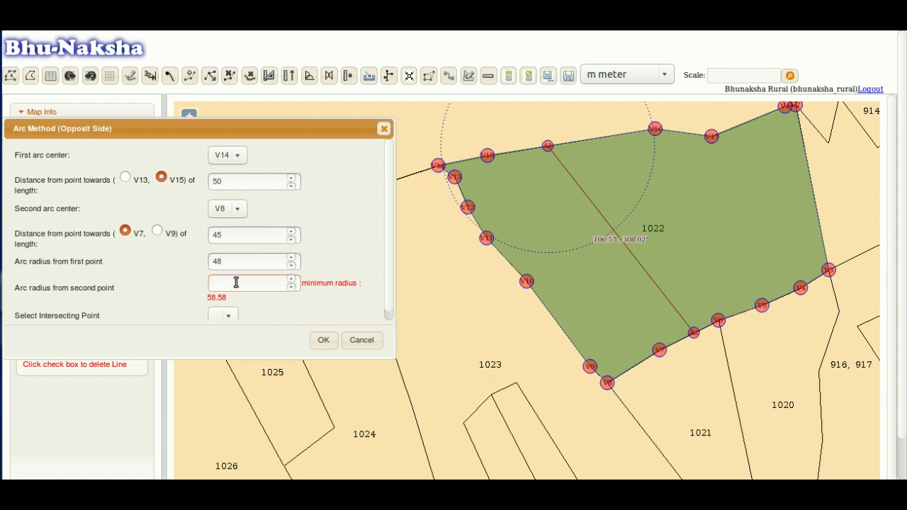
pyautogui.write('65')
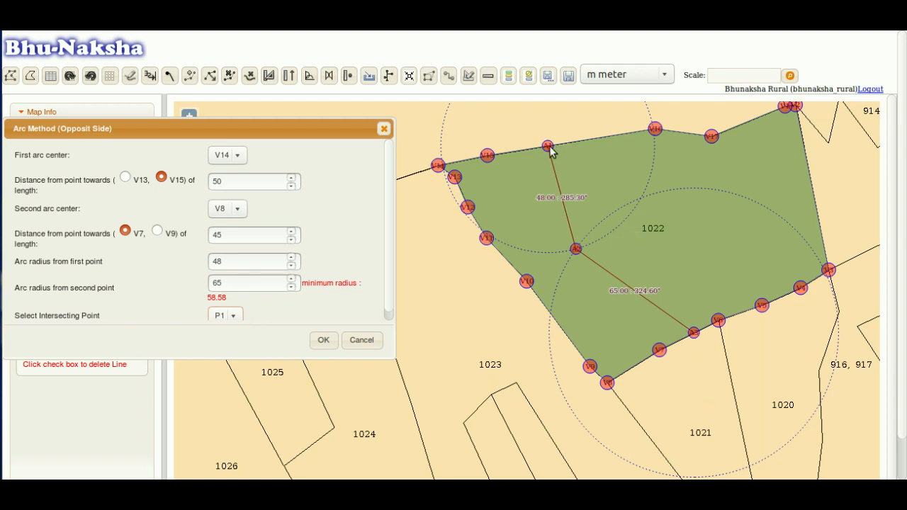
# - Choose intersection P2 and apply, splitting plot 1022 into P-1 (6571.575) and P-2 (6200.355)
pyautogui.click(235, 315)
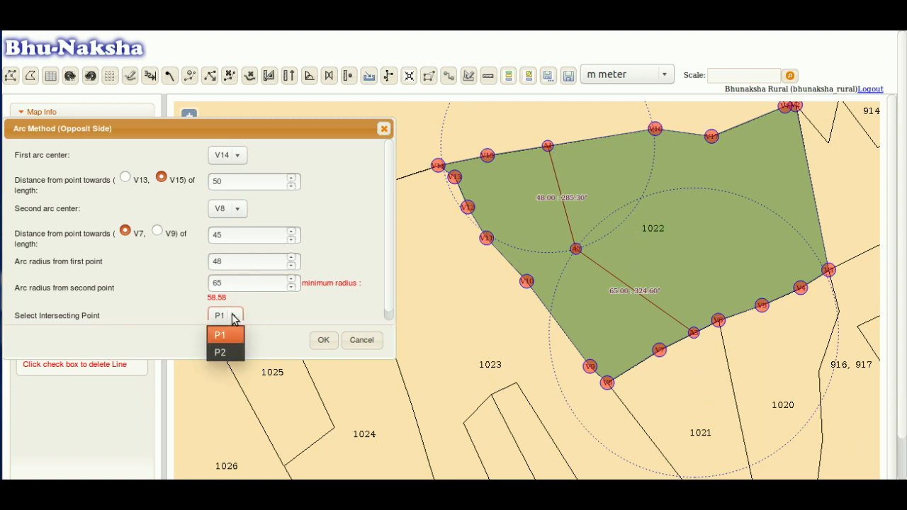
pyautogui.click(221, 352)
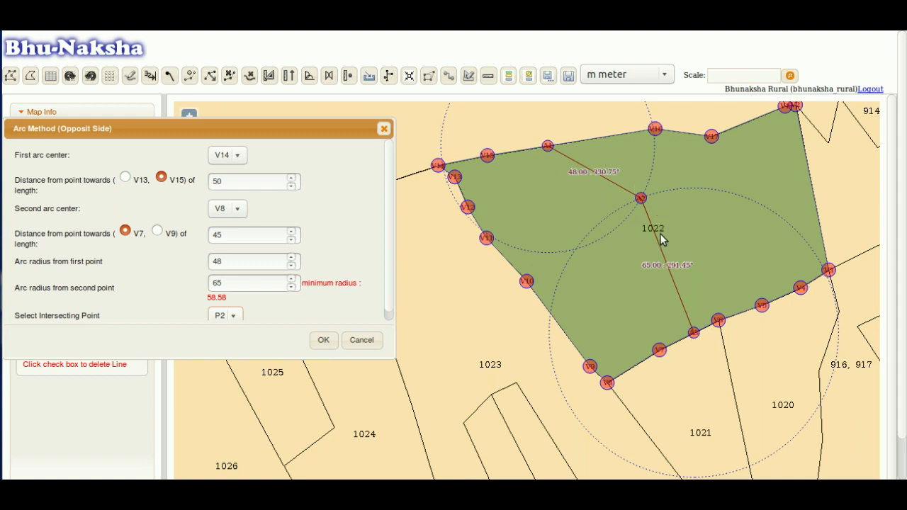
pyautogui.moveTo(390, 271); pyautogui.dragTo(390, 294)
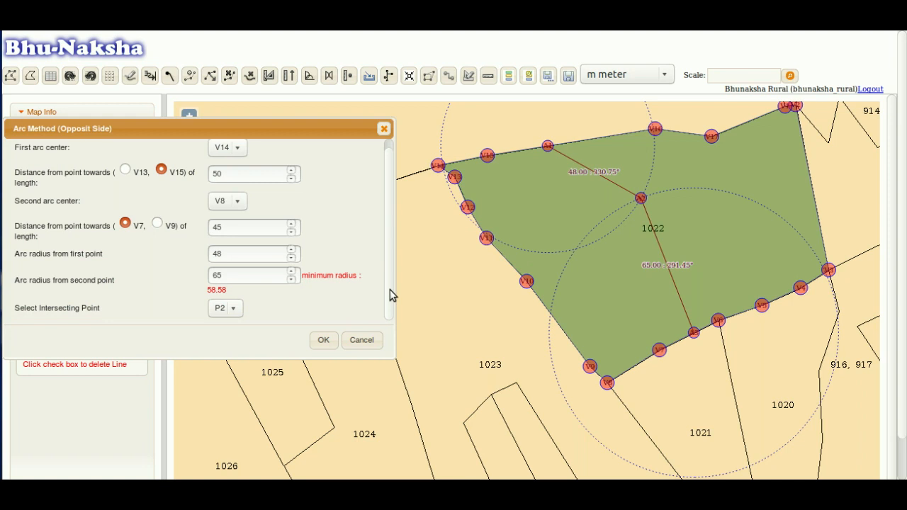
pyautogui.moveTo(389, 289); pyautogui.dragTo(389, 266)
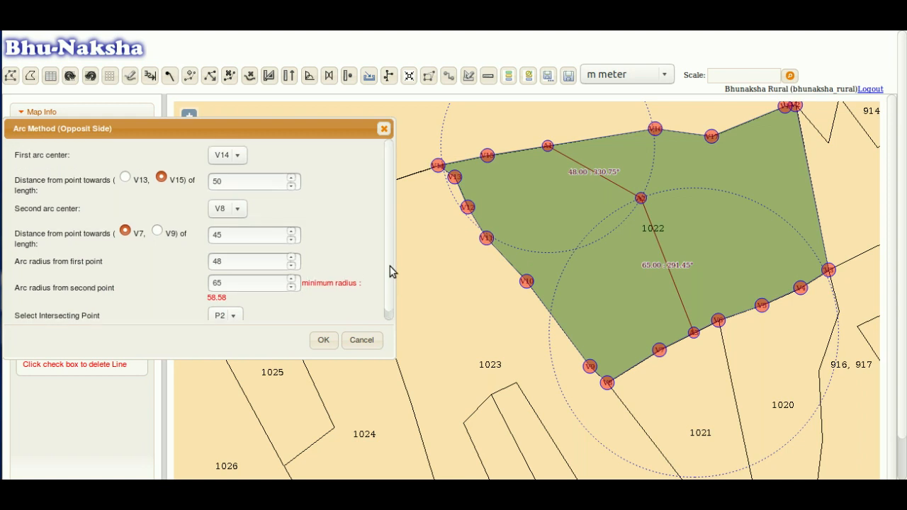
pyautogui.click(325, 341)
pyautogui.click(101, 354)
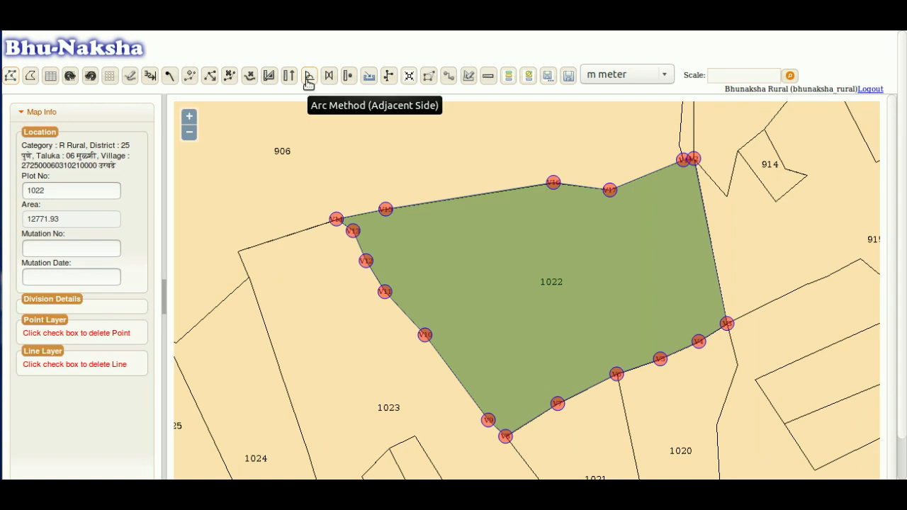
# - Open the Point Measurement Method form beside plot 1022 and choose V14 as the starting point
pyautogui.click(350, 79)
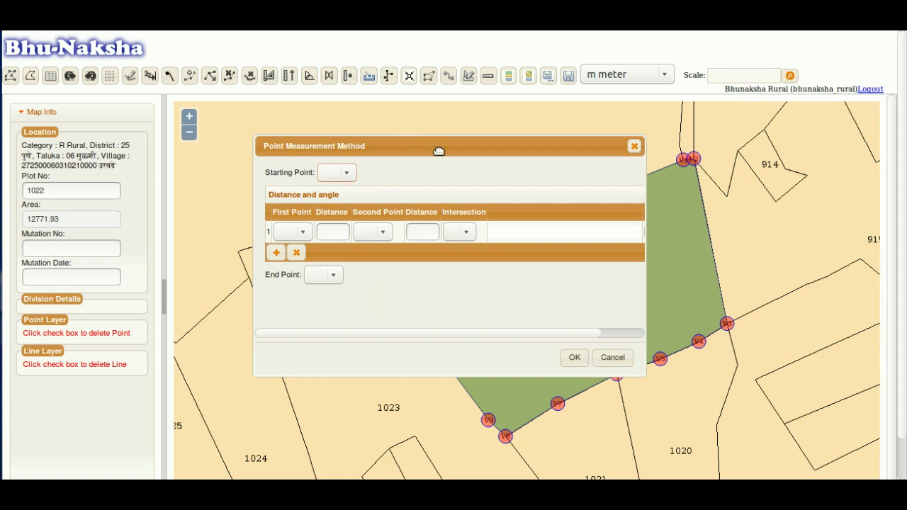
pyautogui.moveTo(439, 151); pyautogui.dragTo(233, 133)
pyautogui.moveTo(515, 254); pyautogui.dragTo(625, 210)
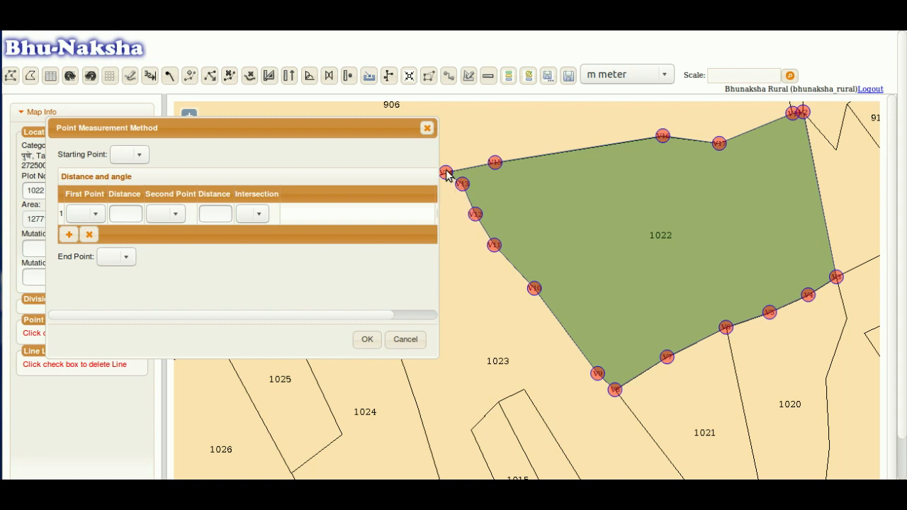
pyautogui.click(127, 156)
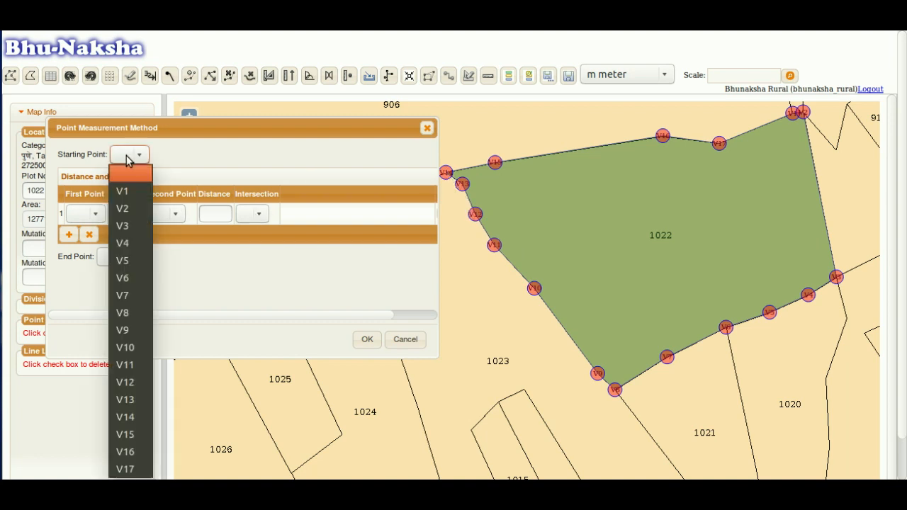
pyautogui.click(137, 418)
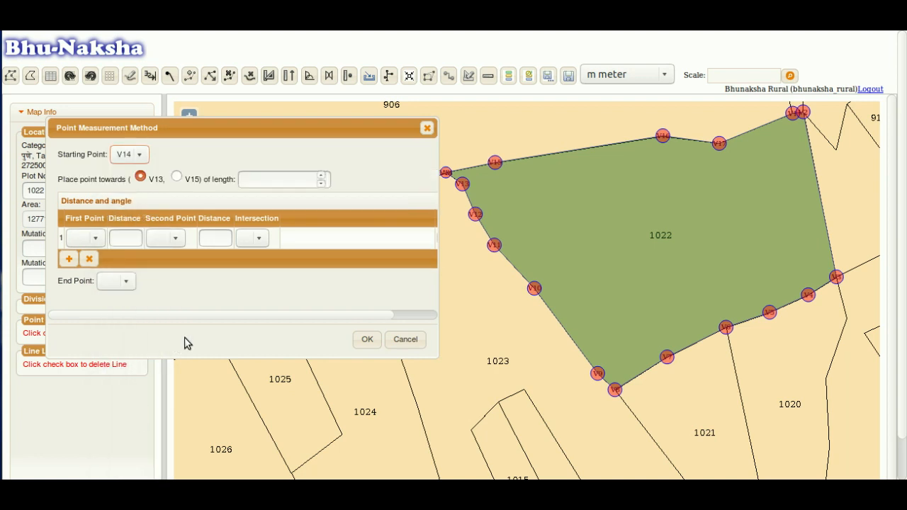
# - Enter 30 as the length from V14 toward V13
pyautogui.click(296, 178)
pyautogui.write('30')
# - Set the first reference point to V16 with a distance of 50
pyautogui.click(93, 239)
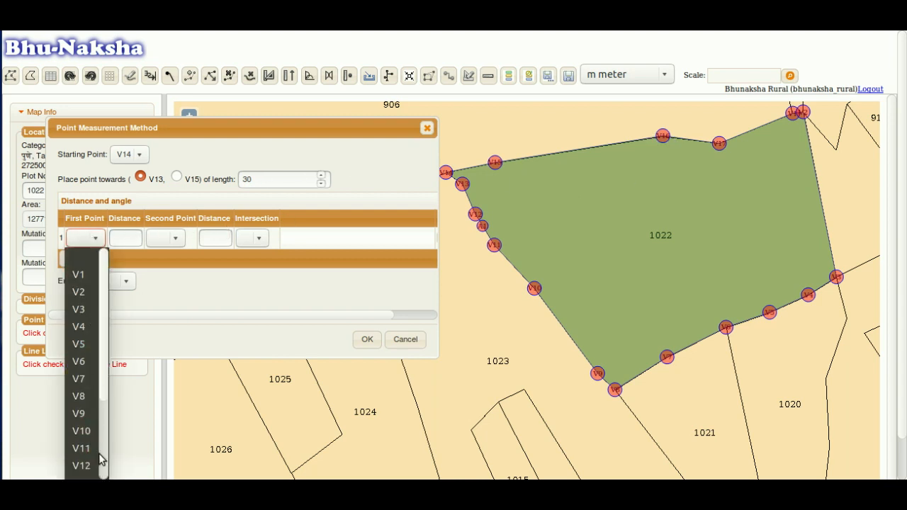
pyautogui.moveTo(105, 397); pyautogui.dragTo(104, 444)
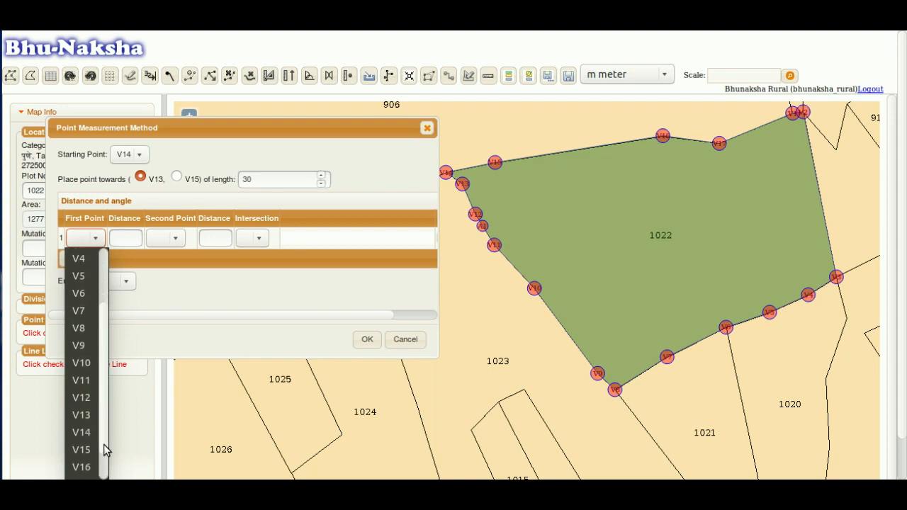
pyautogui.click(85, 468)
pyautogui.click(129, 236)
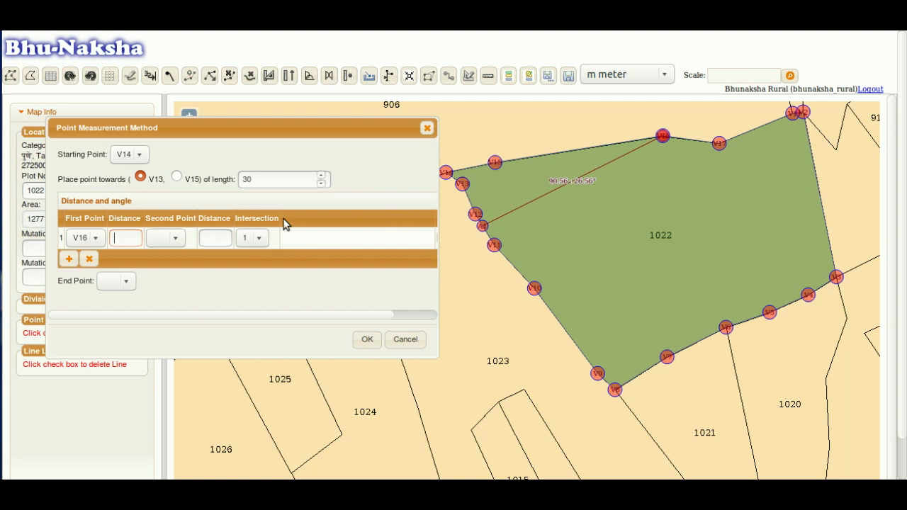
pyautogui.write('50')
pyautogui.press('Tab')
# - Set the second reference point to A1 with a distance of 45
pyautogui.click(171, 238)
pyautogui.moveTo(181, 326); pyautogui.dragTo(185, 447)
pyautogui.click(168, 474)
pyautogui.click(222, 233)
pyautogui.write('45')
pyautogui.press('Tab')
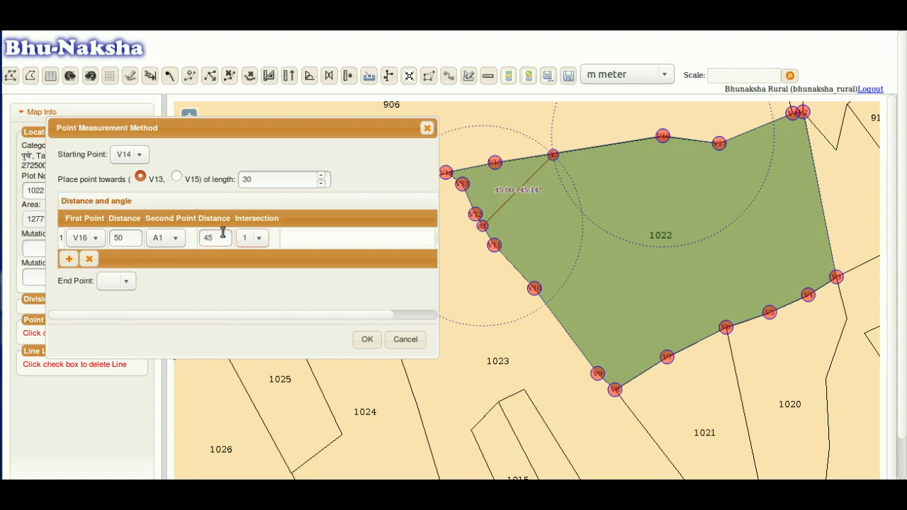
# - Try A1 distances 40 and 60, settle back on 45, and switch to intersection 2
pyautogui.doubleClick(214, 238)
pyautogui.write('40')
pyautogui.press('Tab')
pyautogui.doubleClick(214, 237)
pyautogui.write('60')
pyautogui.doubleClick(214, 237)
pyautogui.write('45')
pyautogui.click(259, 240)
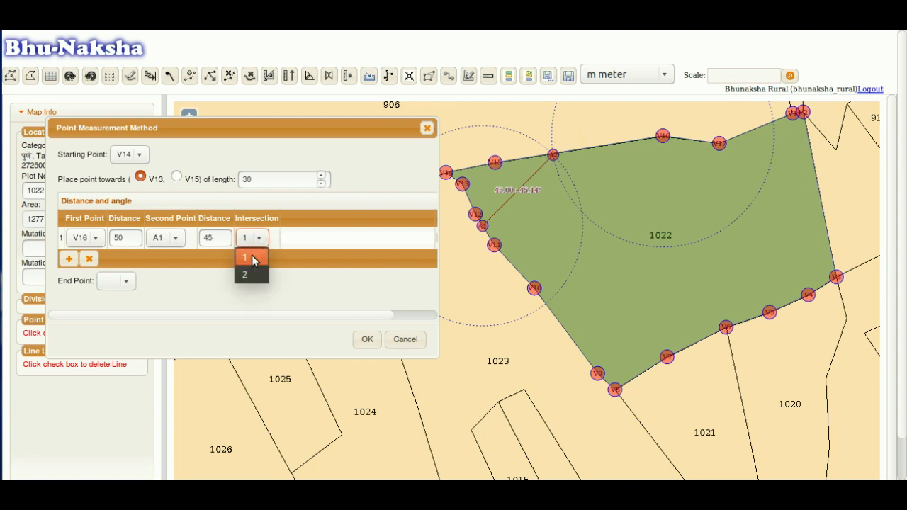
pyautogui.click(246, 274)
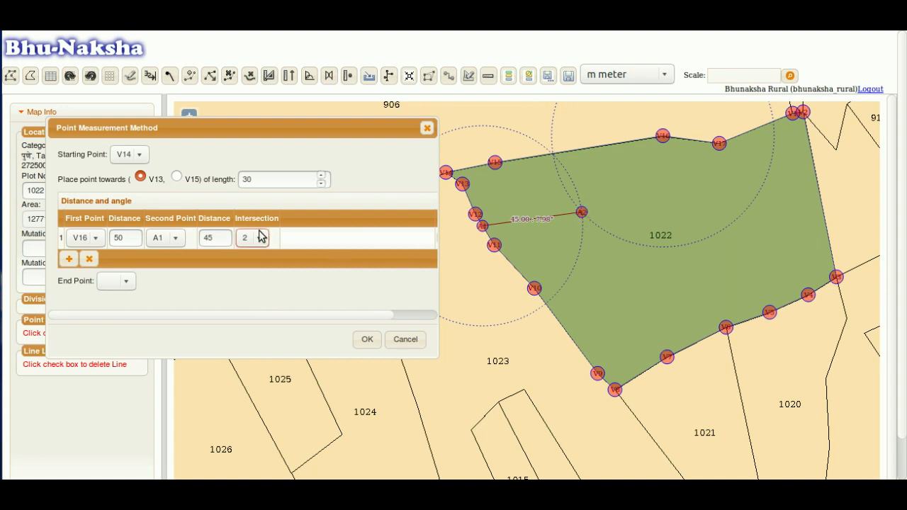
# - Add a second measurement row with first point V3 at distance 80
pyautogui.click(68, 259)
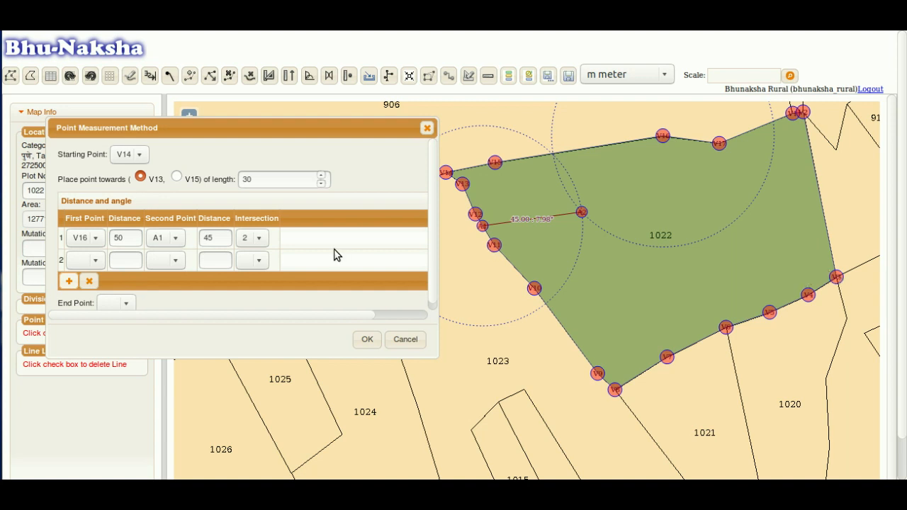
pyautogui.click(95, 261)
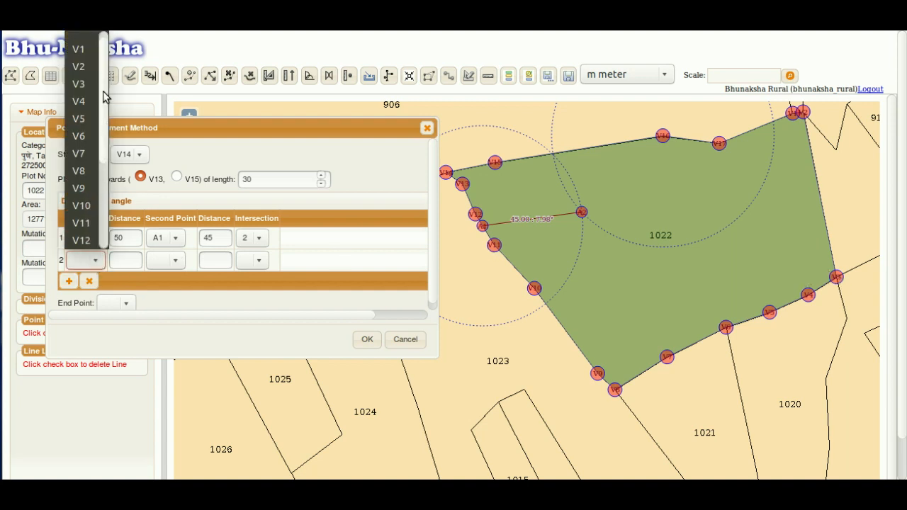
pyautogui.click(89, 85)
pyautogui.click(125, 262)
pyautogui.write('8')
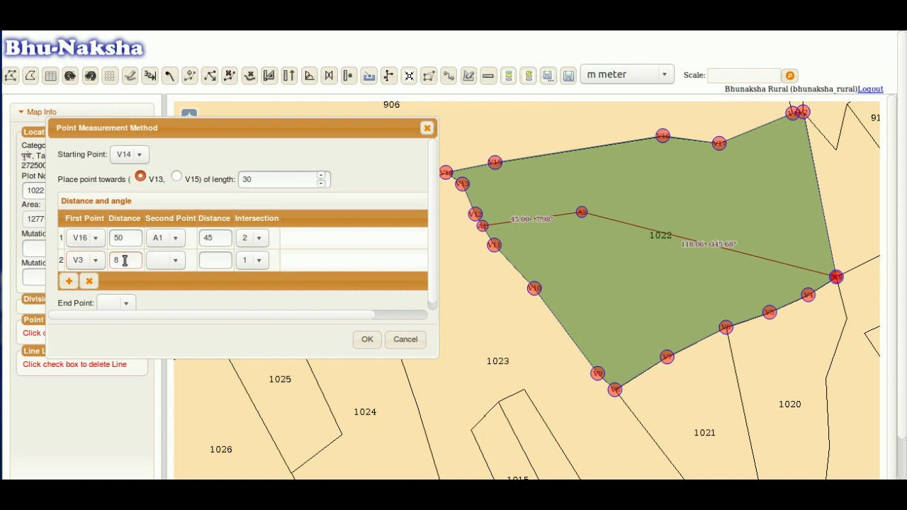
pyautogui.write('0')
# - Set row 2's second point to V16 at distance 55
pyautogui.click(173, 260)
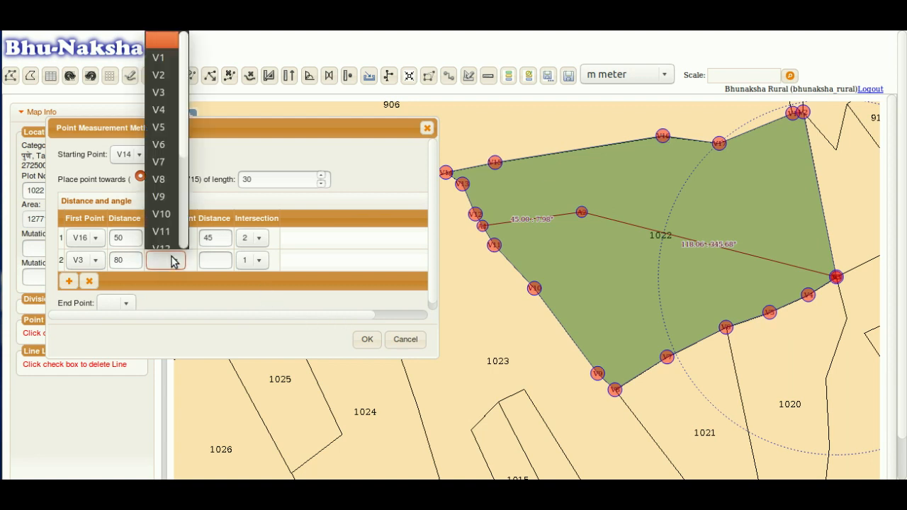
pyautogui.scroll(-2, 184, 145)
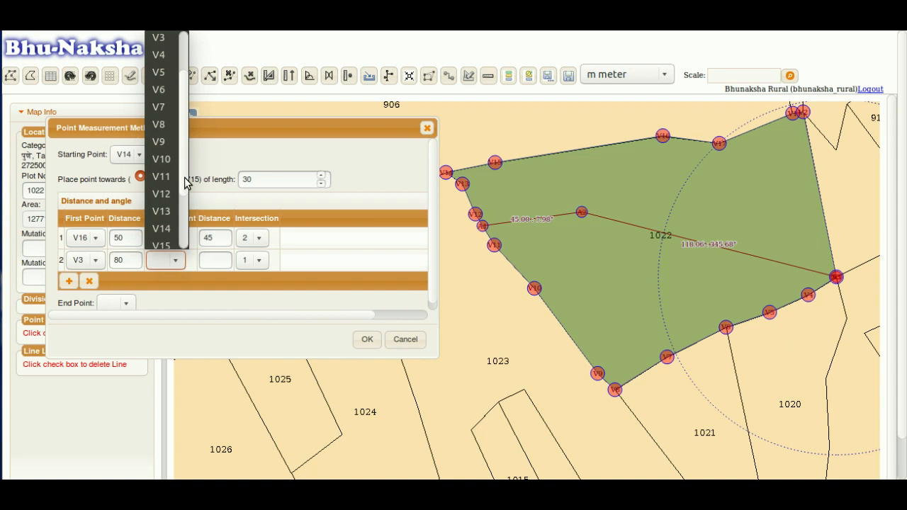
pyautogui.click(174, 239)
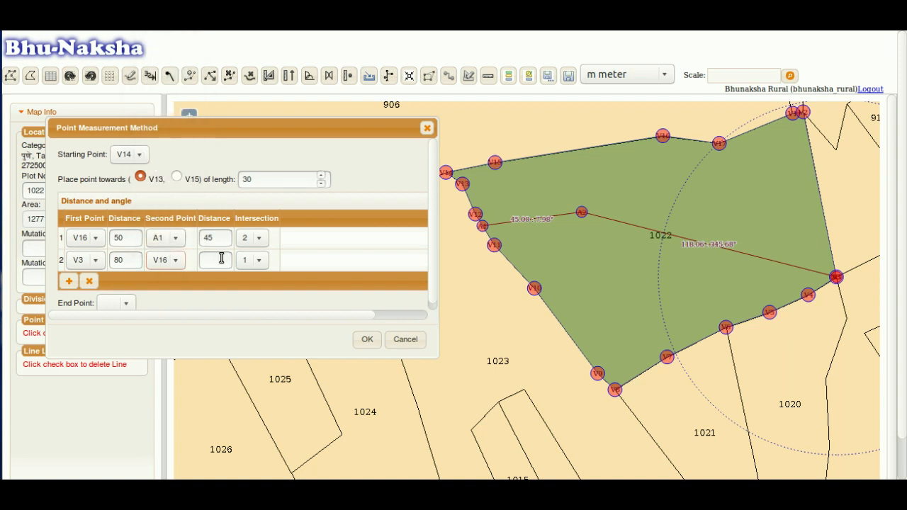
pyautogui.click(223, 261)
pyautogui.write('55')
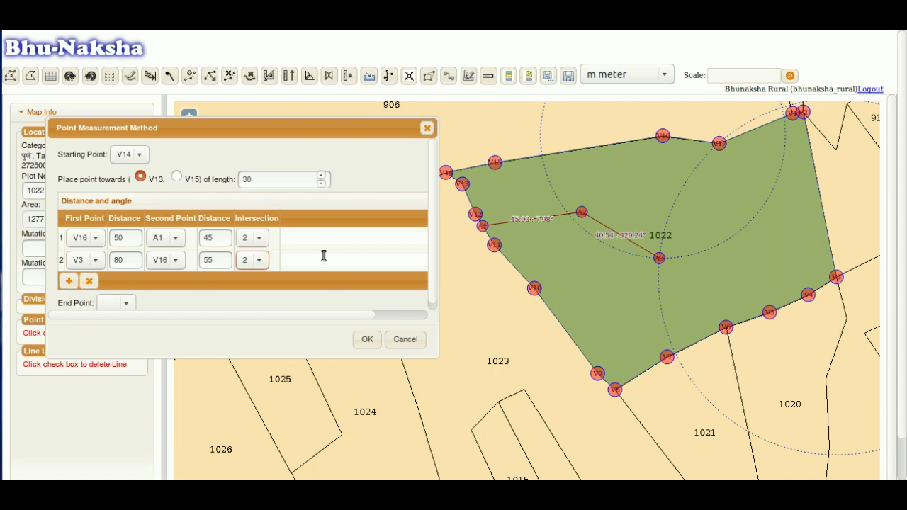
pyautogui.scroll(-1, 429, 250)
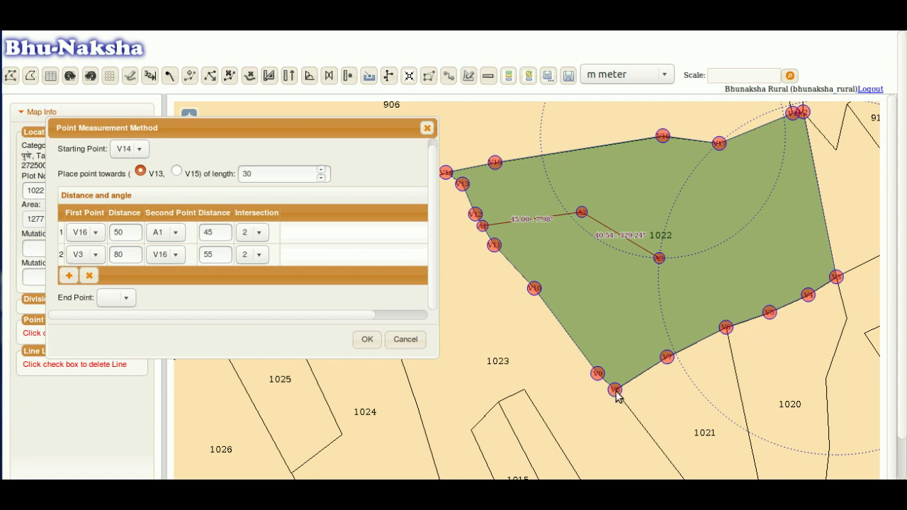
# - Set the division line's end point to V8 and dismiss the Wi-Fi password prompt
pyautogui.click(124, 298)
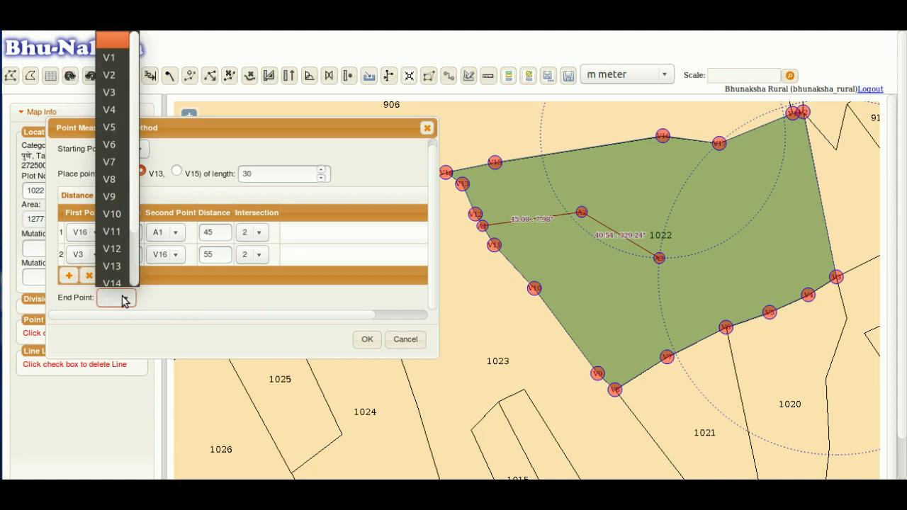
pyautogui.click(117, 174)
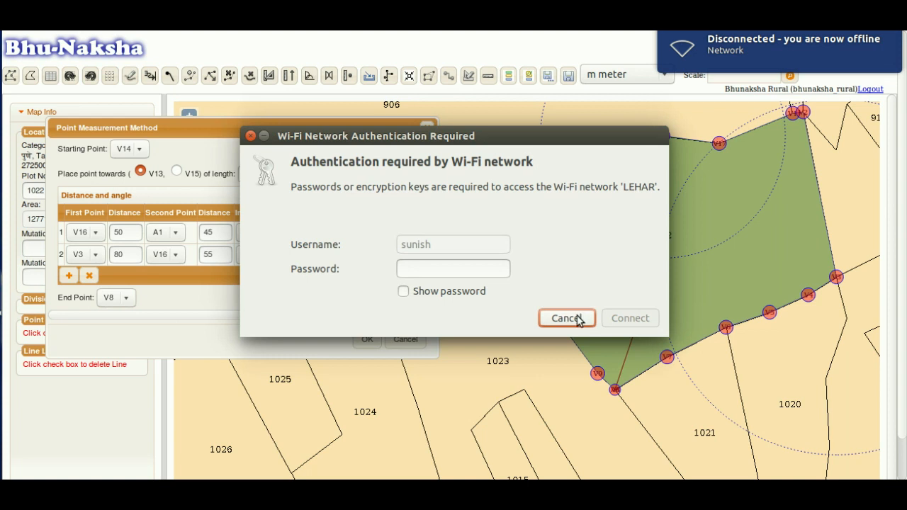
pyautogui.click(577, 316)
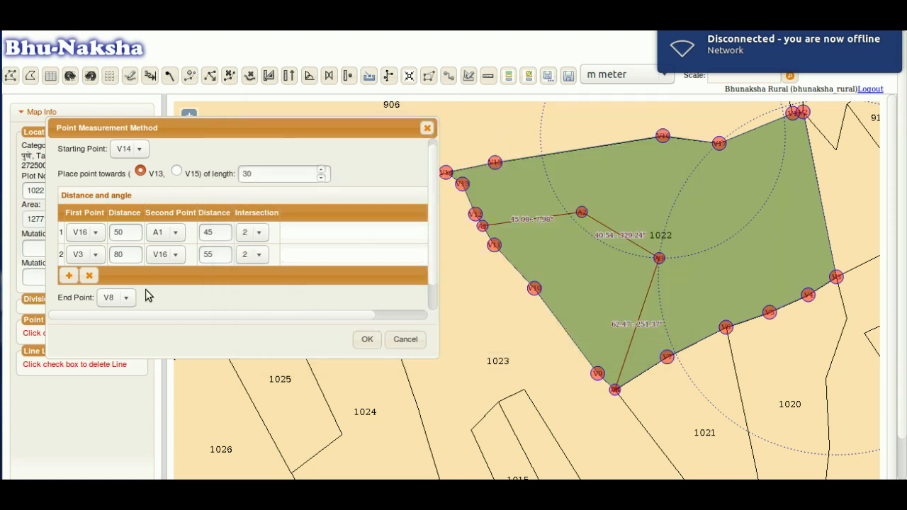
pyautogui.scroll(-1, 434, 268)
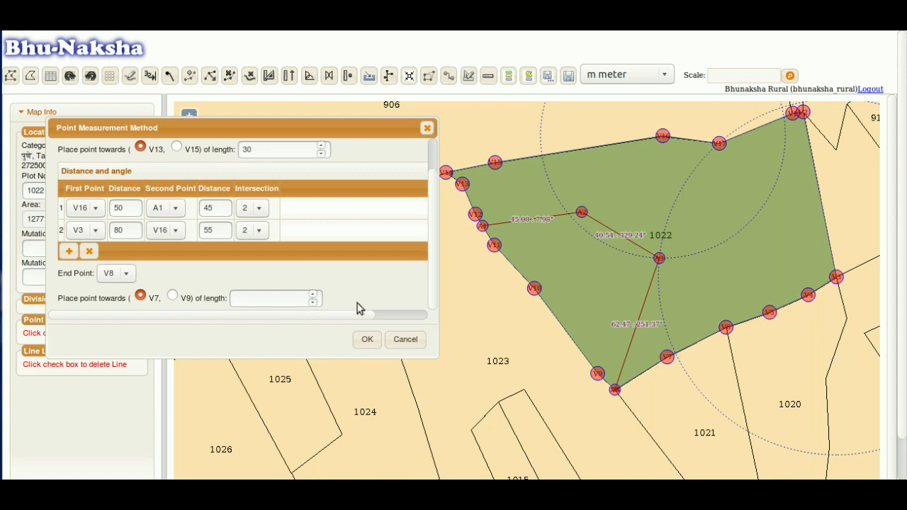
# - Enter a length of 45 toward V7 and apply the division to plot 1022
pyautogui.click(275, 300)
pyautogui.write('45')
pyautogui.press('Tab')
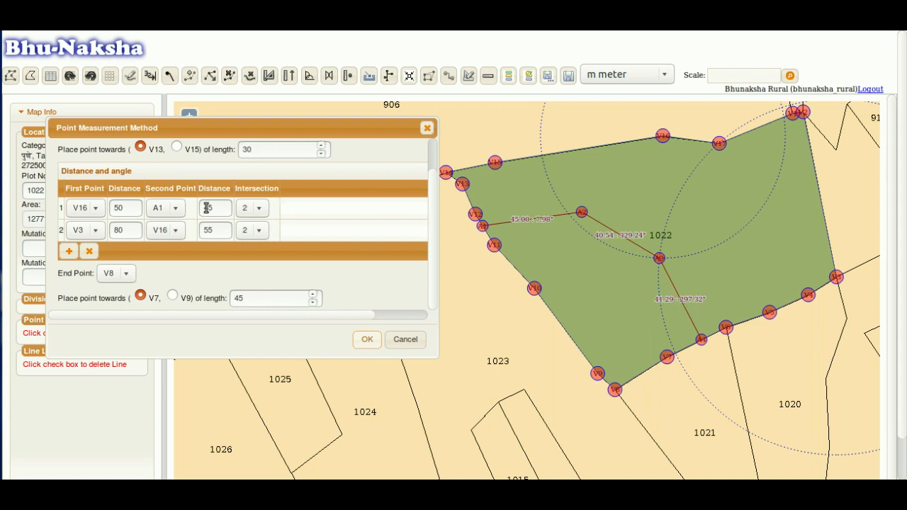
pyautogui.scroll(1, 376, 212)
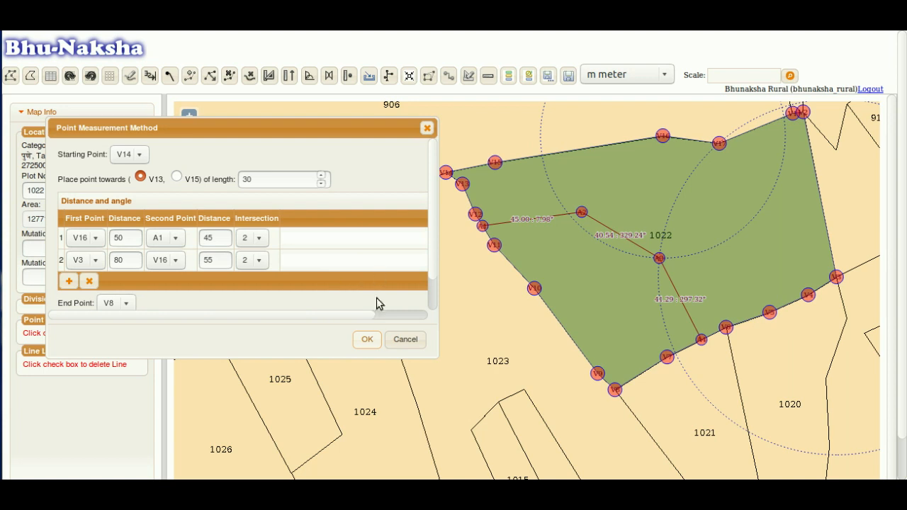
pyautogui.scroll(-1, 394, 275)
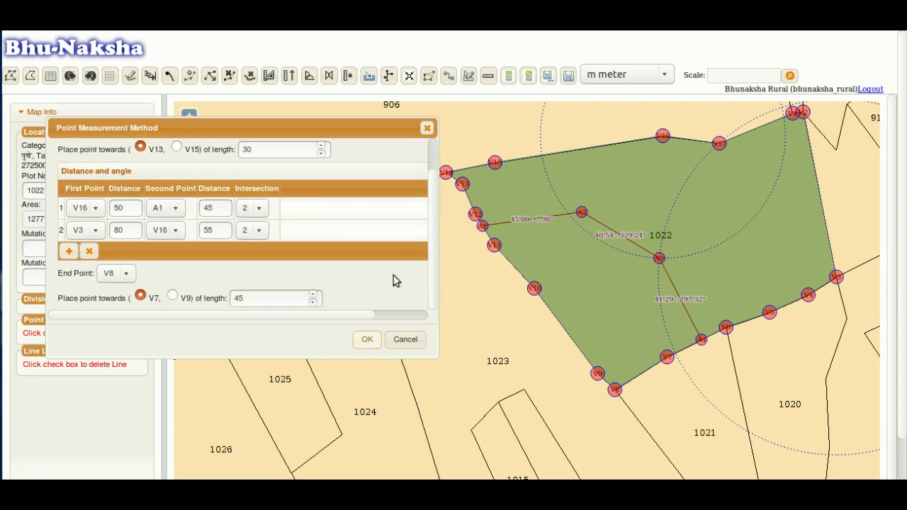
pyautogui.click(367, 340)
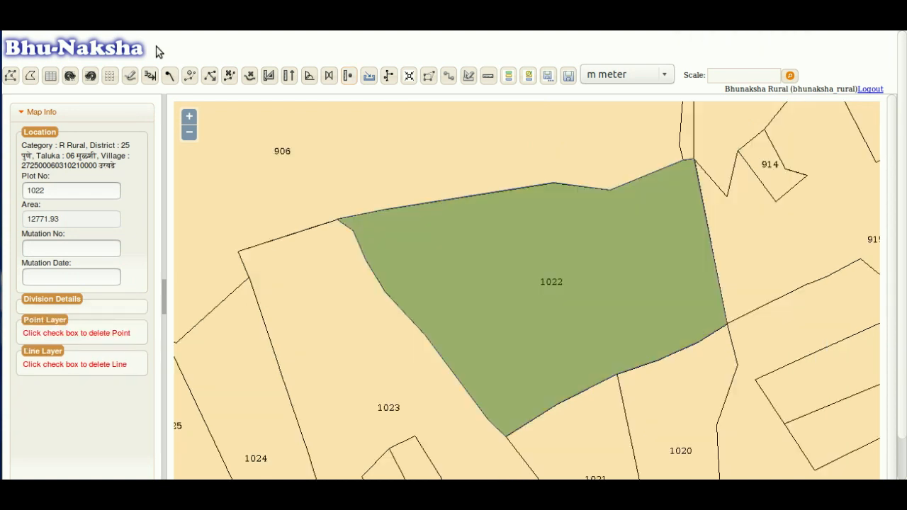
pyautogui.click(369, 79)
pyautogui.moveTo(416, 166); pyautogui.dragTo(201, 167)
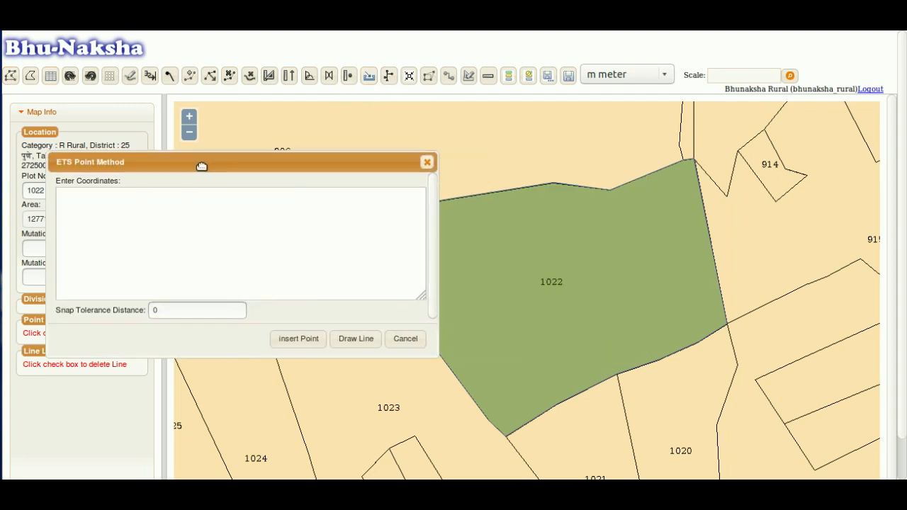
pyautogui.moveTo(543, 262); pyautogui.dragTo(656, 221)
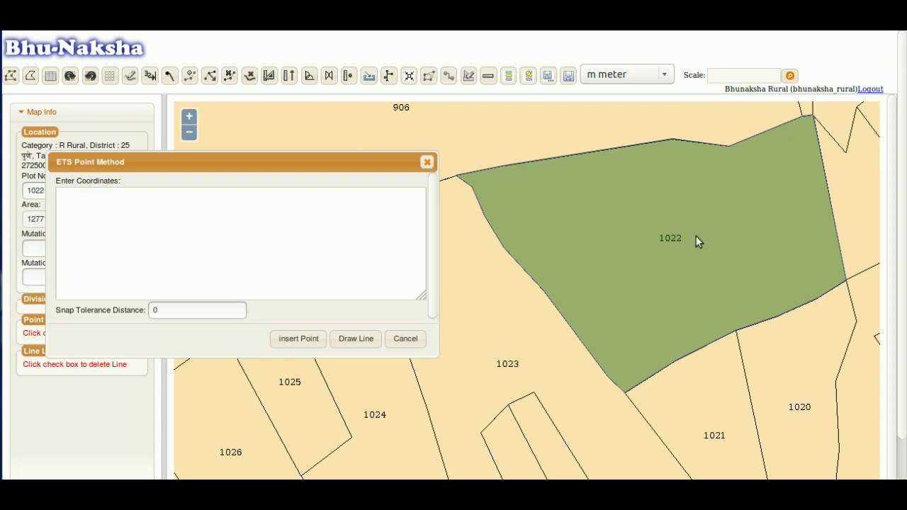
pyautogui.click(149, 221)
pyautogui.click(426, 161)
pyautogui.click(11, 74)
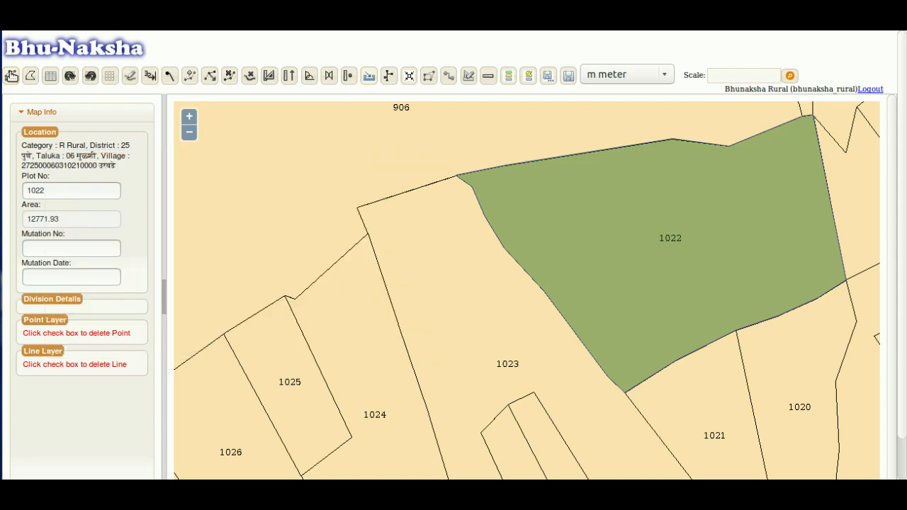
# - Draw a three-segment line from the top-left vertex through two bends to the bottom boundary
pyautogui.click(129, 78)
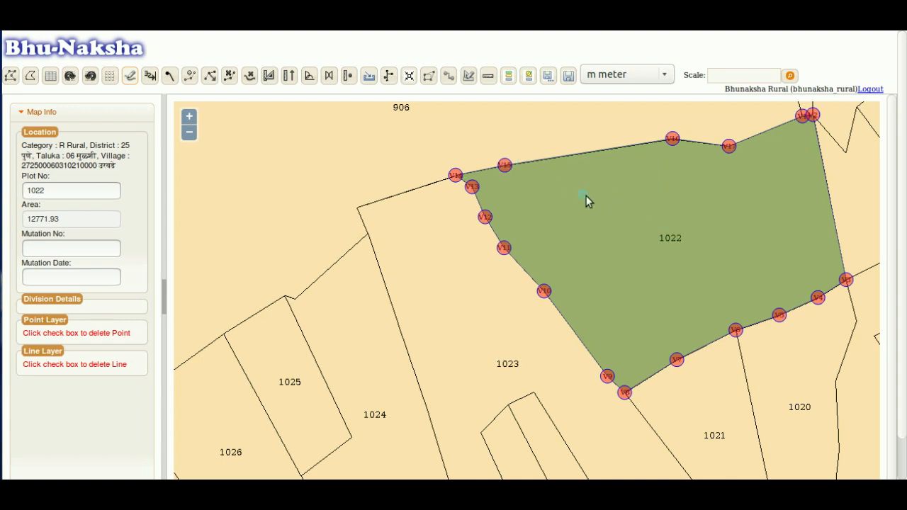
pyautogui.click(129, 77)
pyautogui.click(504, 166)
pyautogui.click(581, 248)
pyautogui.click(679, 182)
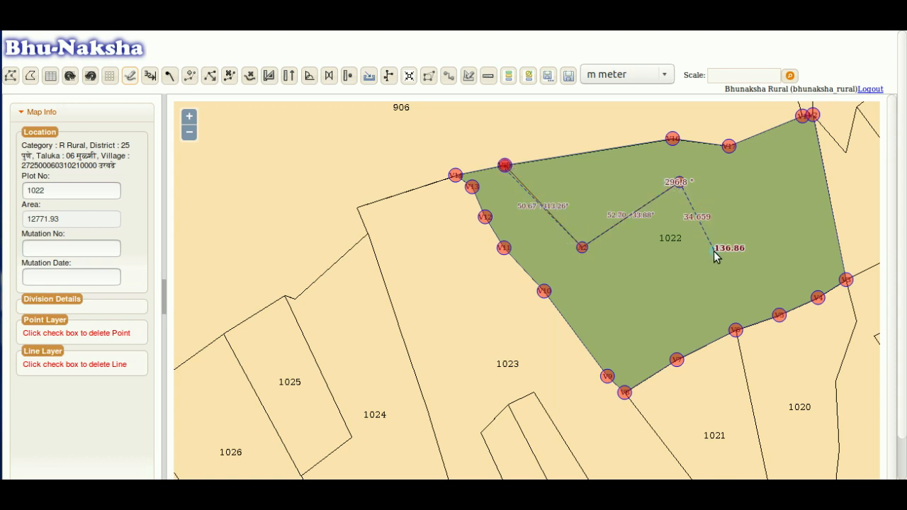
pyautogui.click(760, 323)
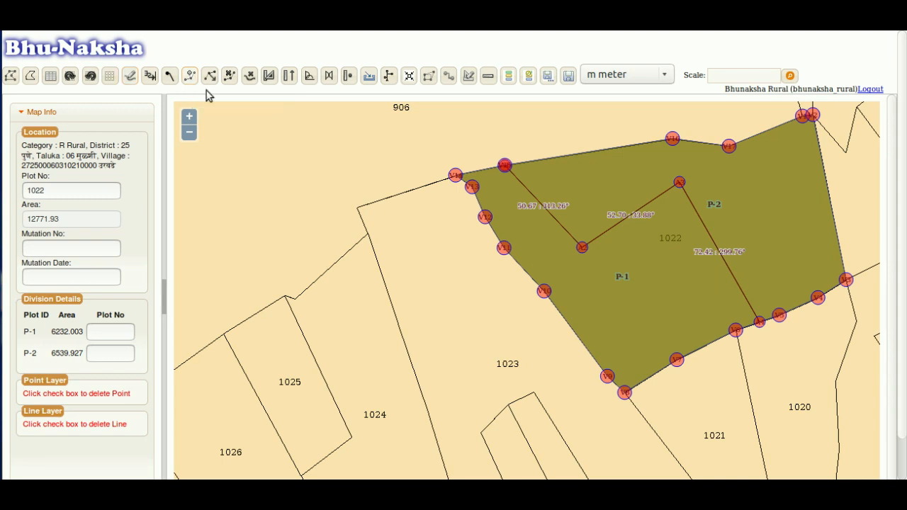
# - Add two points on the last segment, drag vertices, and delete one bend to rebalance the areas
pyautogui.click(712, 241)
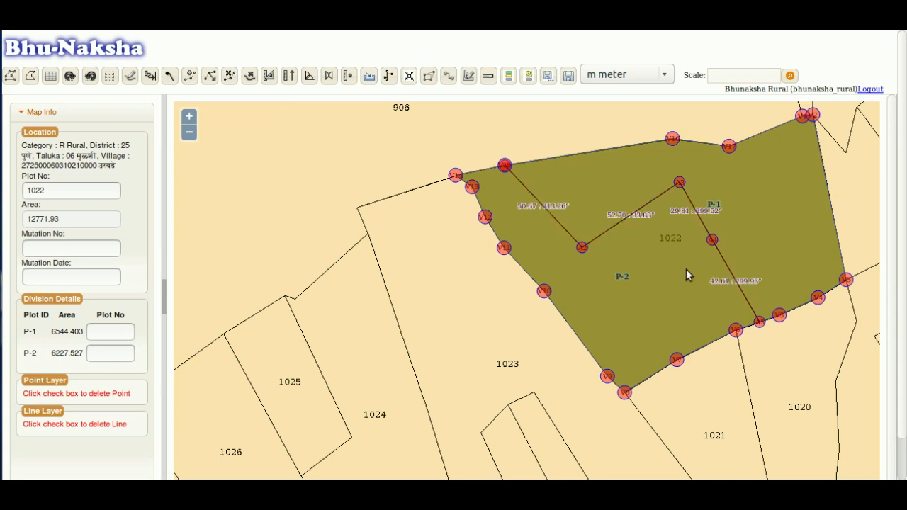
pyautogui.click(730, 272)
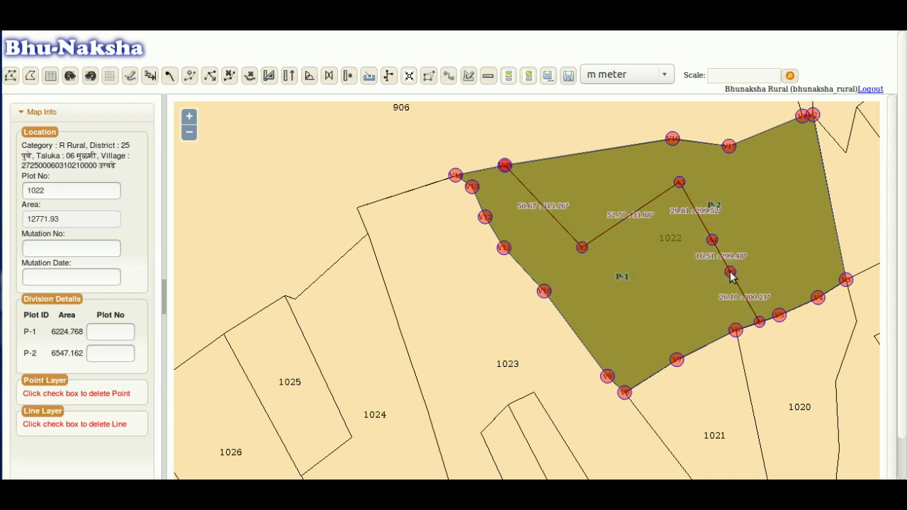
pyautogui.click(216, 80)
pyautogui.moveTo(679, 185); pyautogui.dragTo(673, 199)
pyautogui.moveTo(711, 243); pyautogui.dragTo(704, 246)
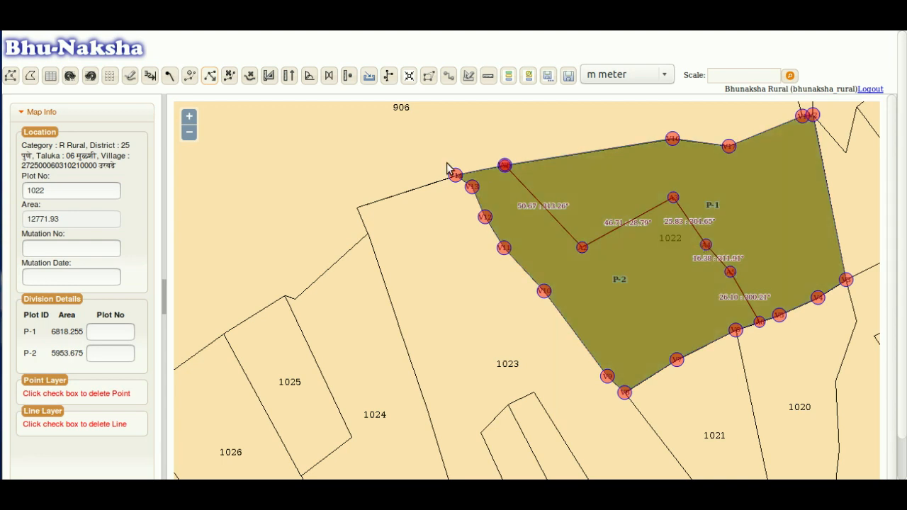
pyautogui.click(230, 76)
pyautogui.click(706, 246)
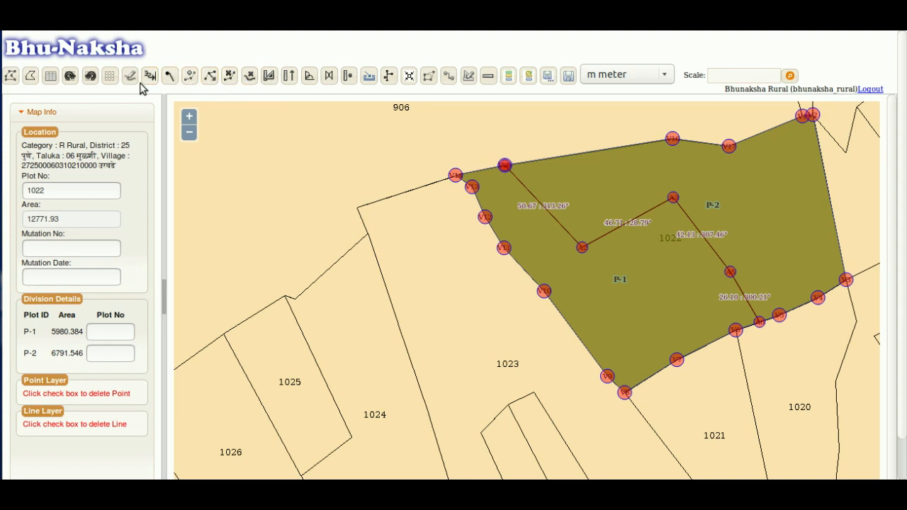
# - Draw a new line from P-2's right edge to the dividing line, creating P-3, and select P-1's plot number
pyautogui.click(825, 179)
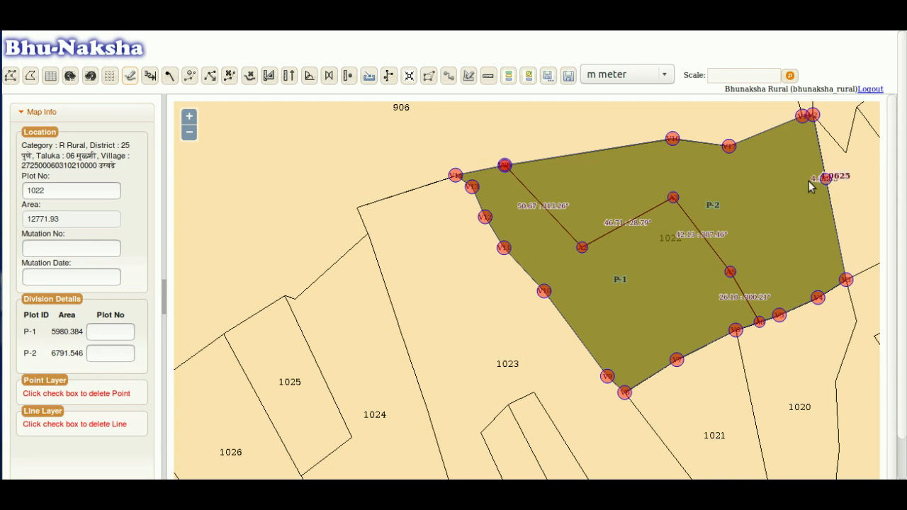
pyautogui.click(693, 229)
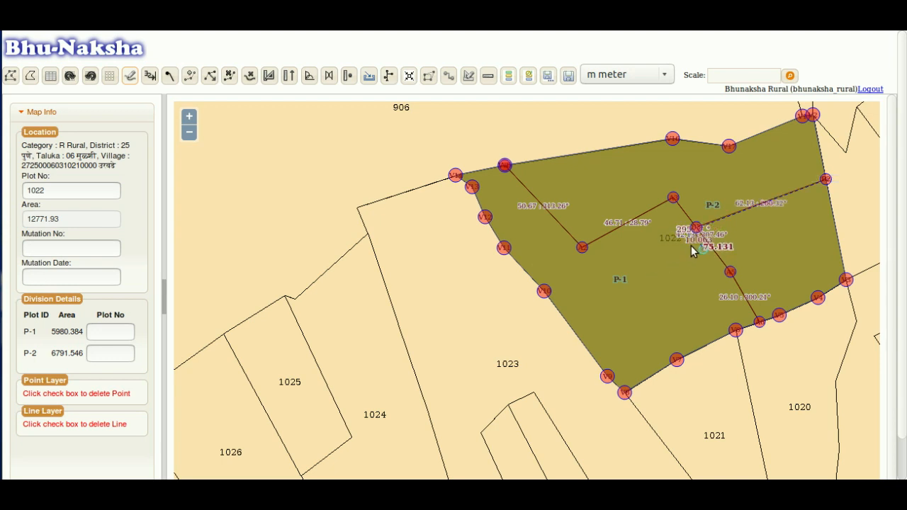
pyautogui.doubleClick(637, 283)
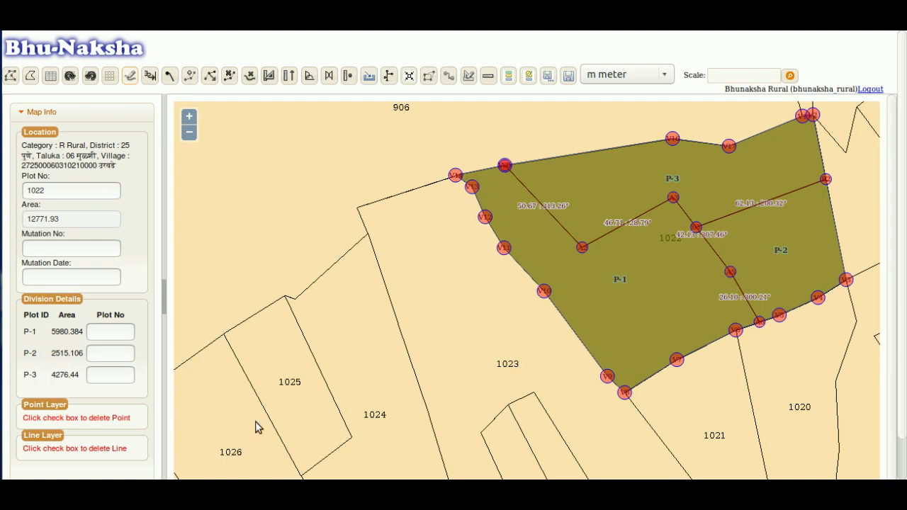
pyautogui.click(101, 334)
# - Draw a line down from the top boundary vertex to split off P-4, then recentre plot 1022
pyautogui.click(101, 376)
pyautogui.click(132, 74)
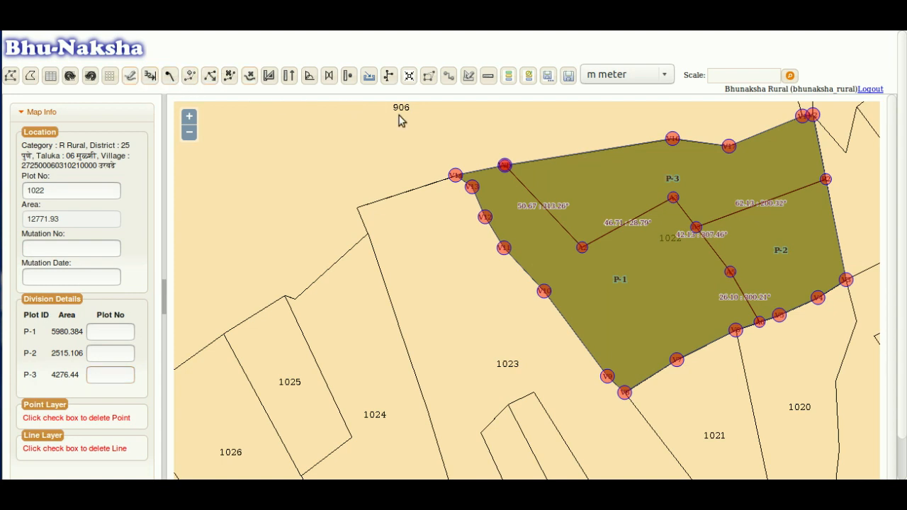
pyautogui.click(673, 140)
pyautogui.click(673, 199)
pyautogui.doubleClick(673, 199)
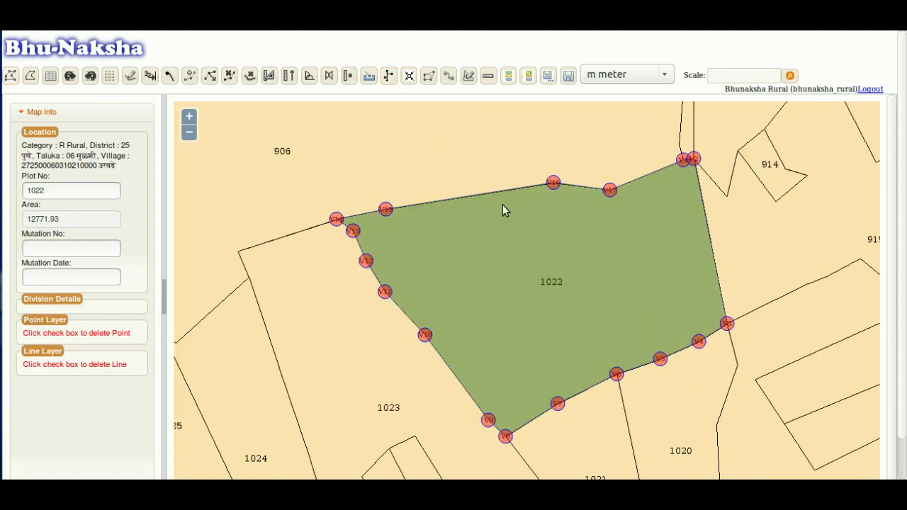
pyautogui.moveTo(502, 204); pyautogui.dragTo(497, 176)
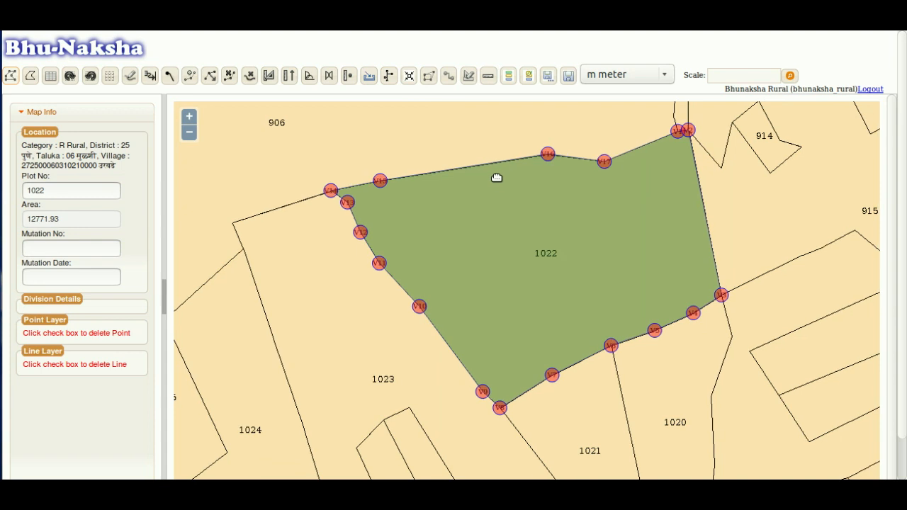
# - Open Ladder Data and move its window clear of plot 1022
pyautogui.click(387, 76)
pyautogui.moveTo(443, 144); pyautogui.dragTo(219, 136)
pyautogui.moveTo(539, 290); pyautogui.dragTo(609, 292)
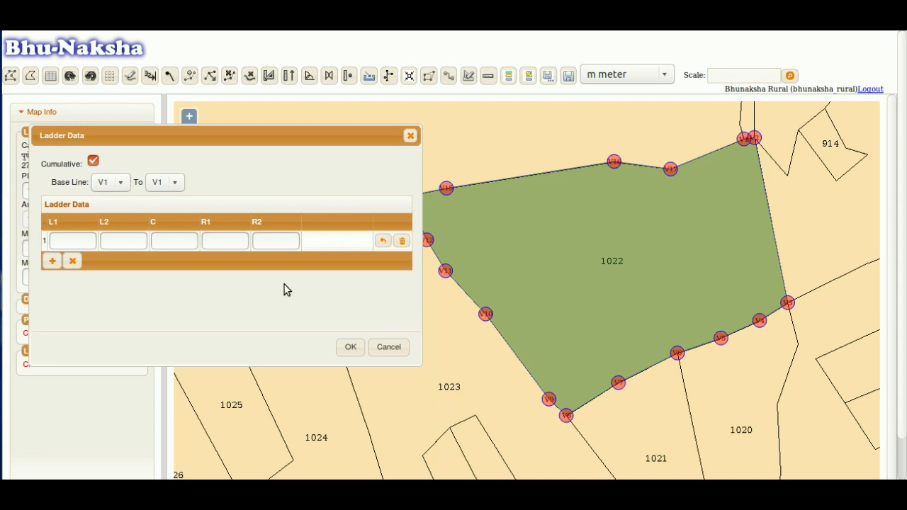
# - Set the ladder base line from V8 to V2
pyautogui.click(125, 185)
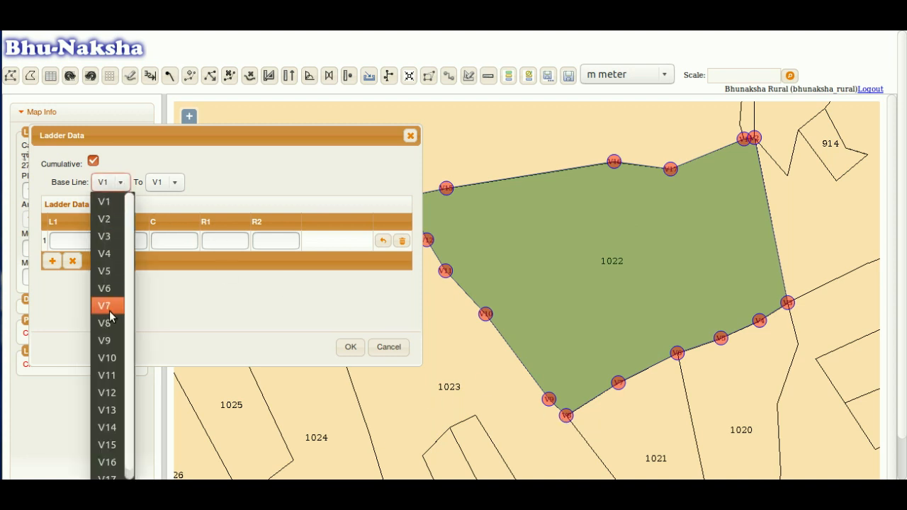
pyautogui.click(107, 288)
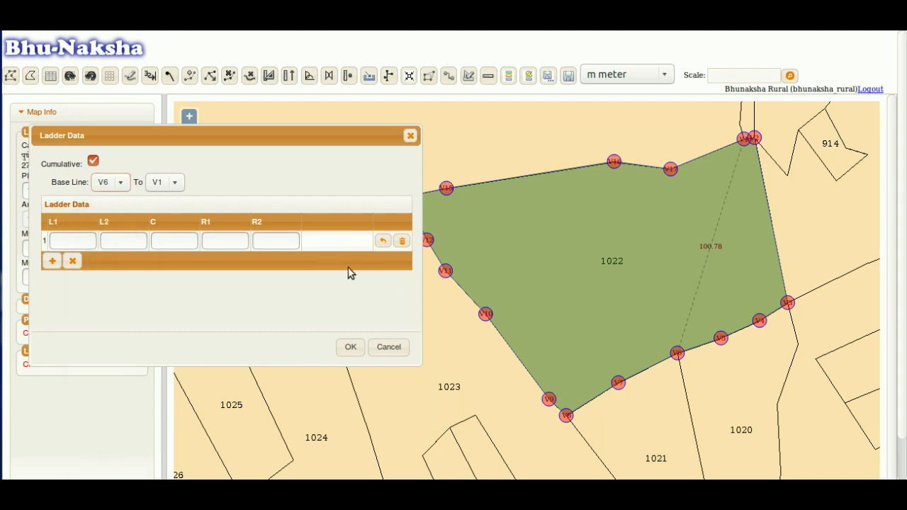
pyautogui.click(119, 183)
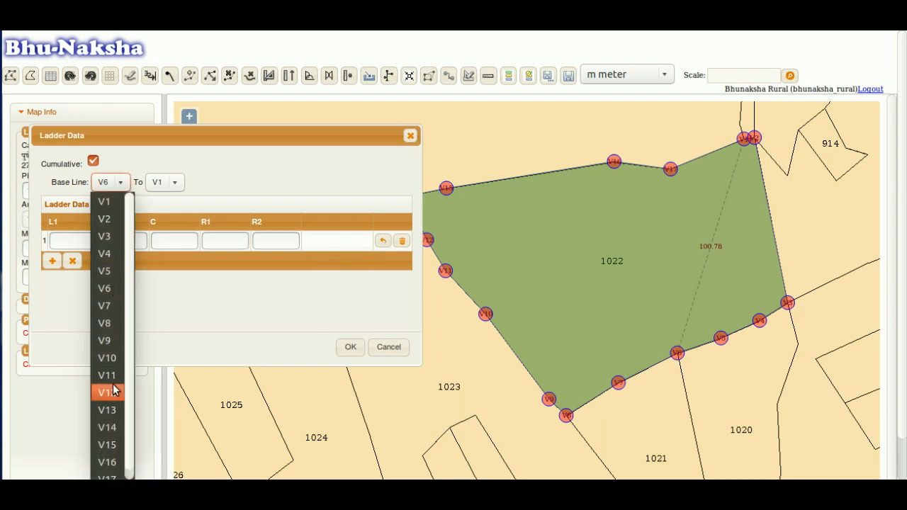
pyautogui.click(112, 323)
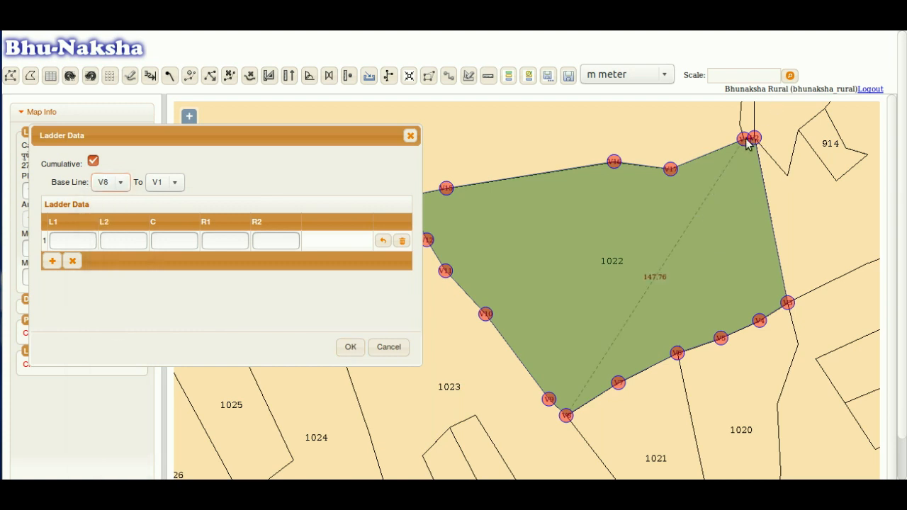
pyautogui.scroll(-1, 746, 139)
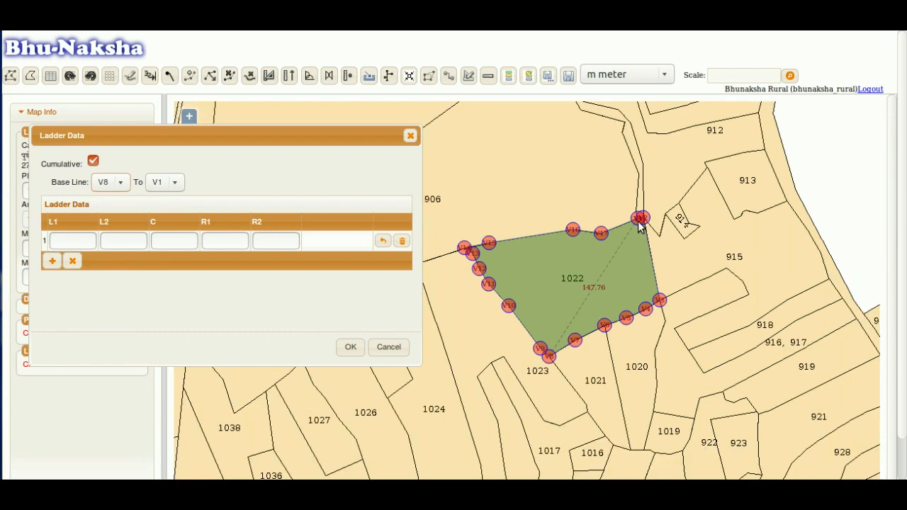
pyautogui.scroll(2, 635, 228)
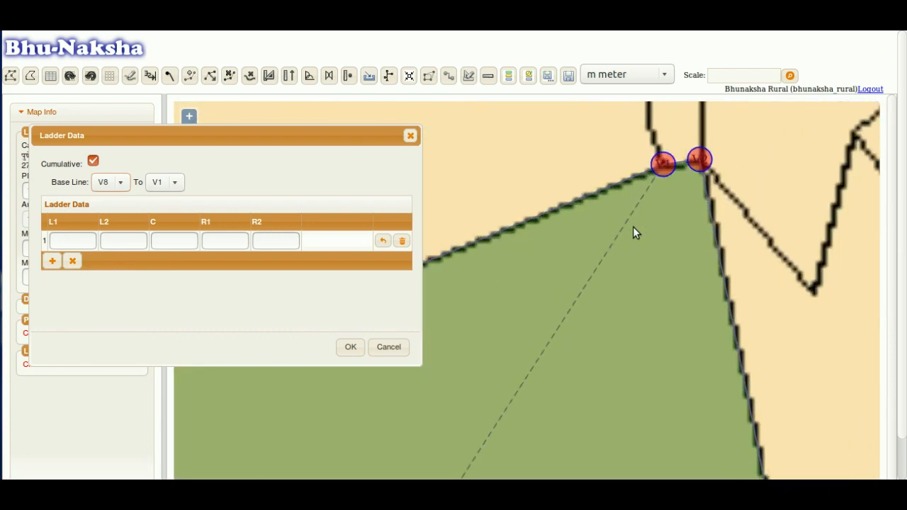
pyautogui.click(172, 182)
pyautogui.click(170, 218)
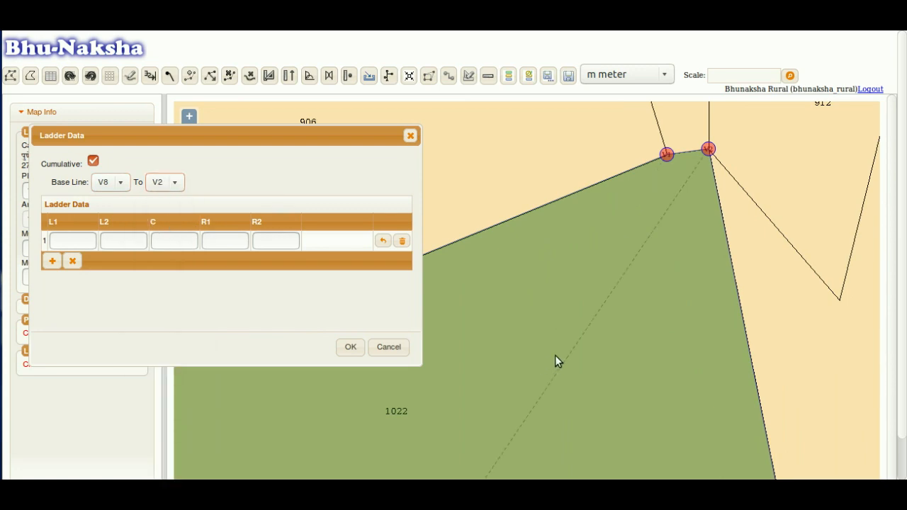
pyautogui.scroll(-3, 603, 336)
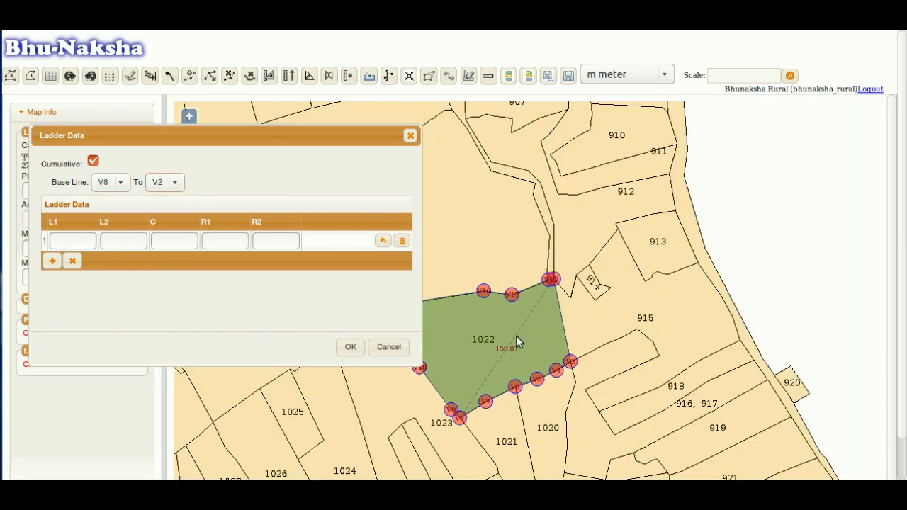
# - Enter ladder rows 1/20/25 and 2/24/34, plotting the 20 and 24 offset points
pyautogui.moveTo(515, 336); pyautogui.dragTo(612, 254)
pyautogui.scroll(1, 597, 268)
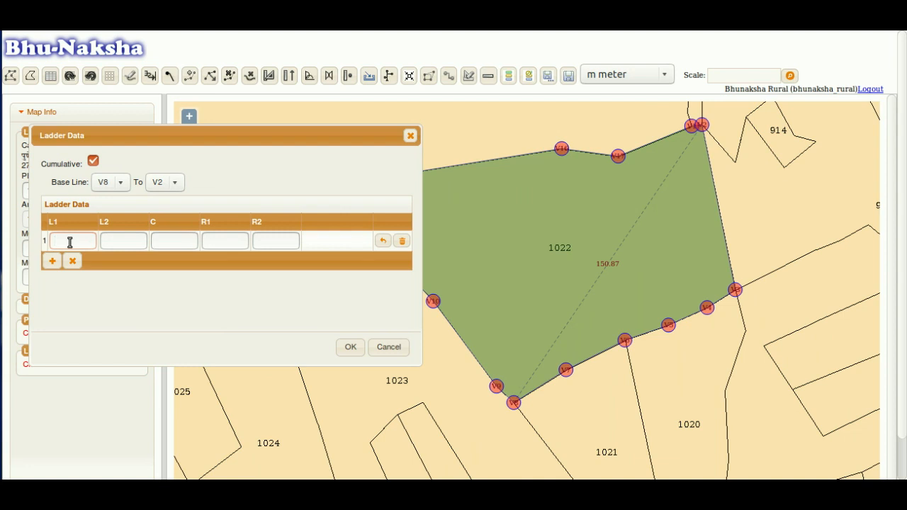
pyautogui.write('1')
pyautogui.write('20')
pyautogui.press('Tab')
pyautogui.write('25')
pyautogui.press('Tab')
pyautogui.click(52, 262)
pyautogui.write('2')
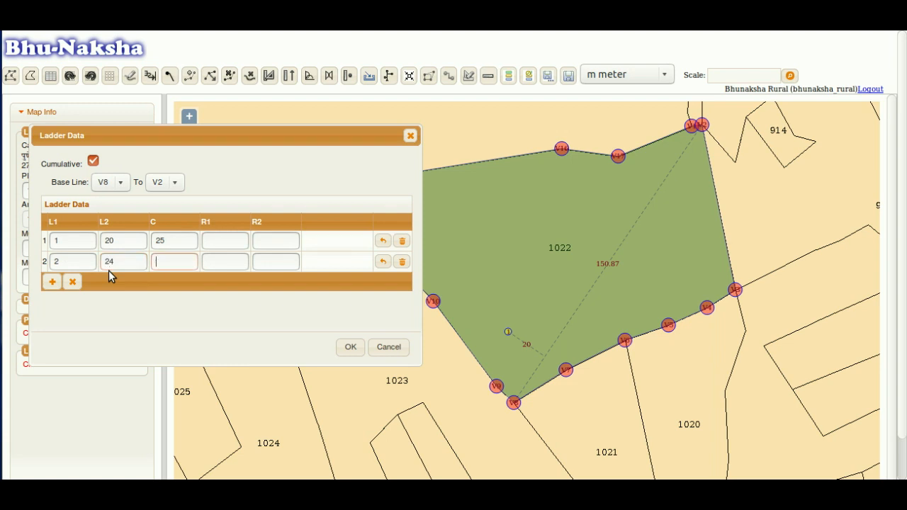
pyautogui.write('34')
pyautogui.press('Tab')
# - Add a third row with C 100, R1 30 and R2 3, then apply the ladder entries
pyautogui.click(51, 282)
pyautogui.click(157, 284)
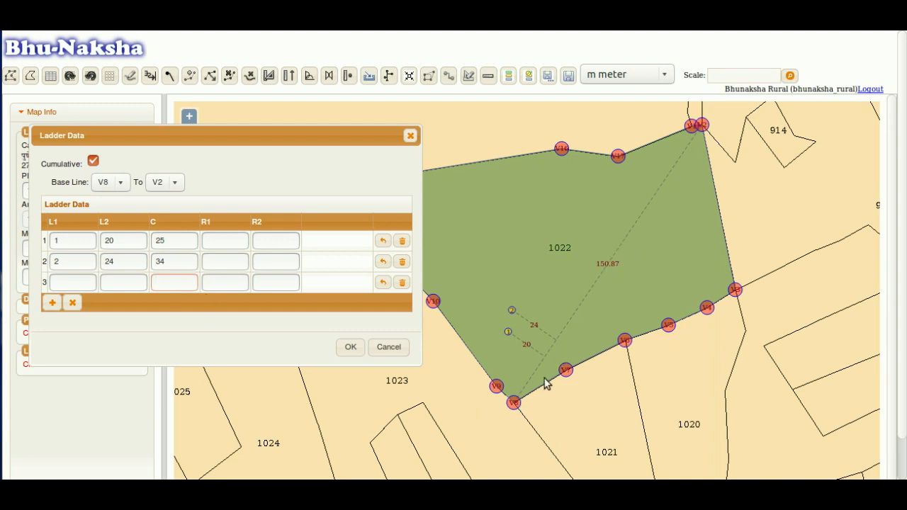
pyautogui.write('00')
pyautogui.press('Tab')
pyautogui.write('30')
pyautogui.press('Tab')
pyautogui.write('3')
pyautogui.click(347, 345)
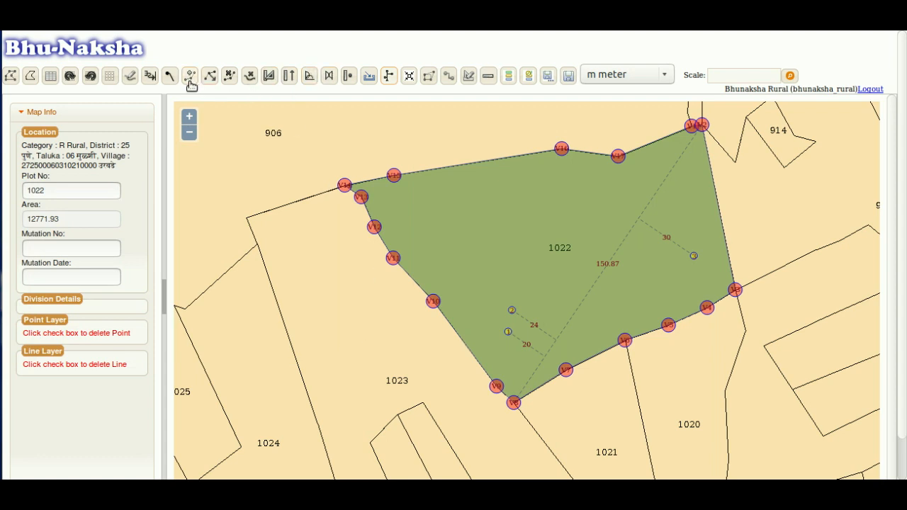
# - Draw a line from the lower boundary vertex through ladder points 1 and 2 to the upper boundary, splitting off P-1
pyautogui.click(131, 81)
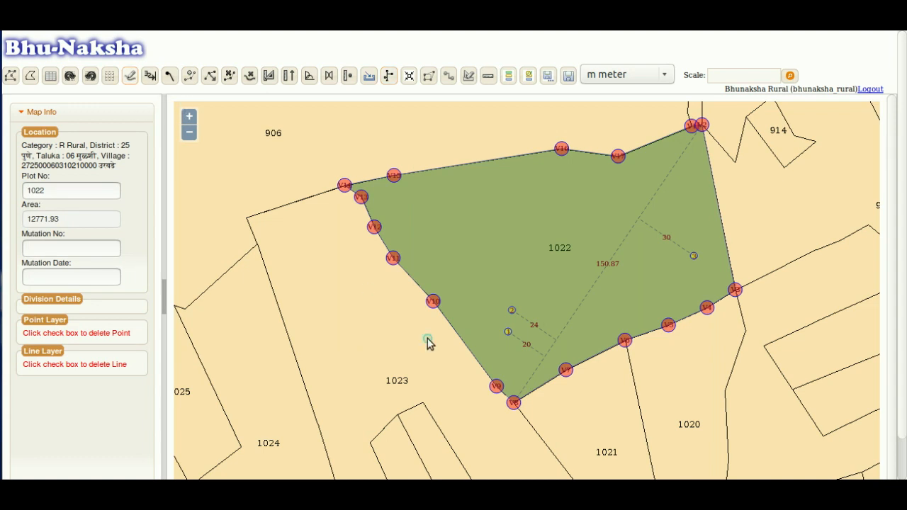
pyautogui.click(496, 387)
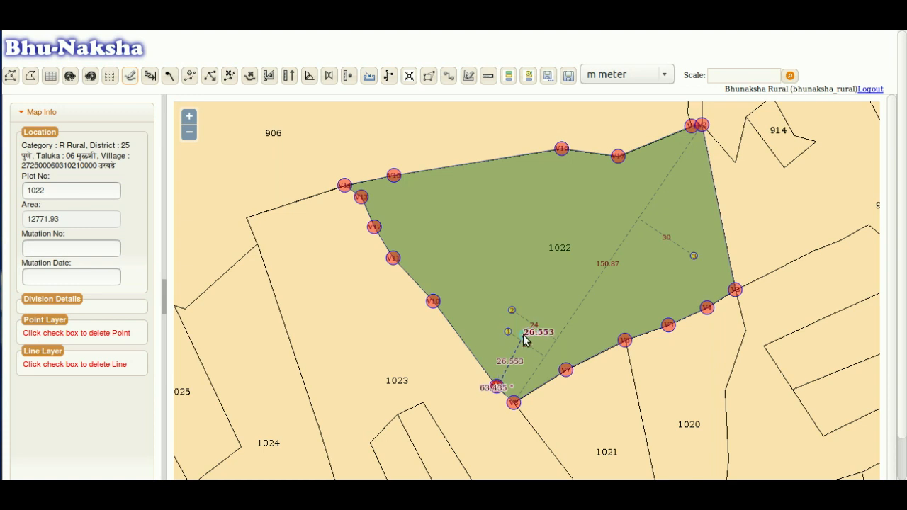
pyautogui.click(509, 331)
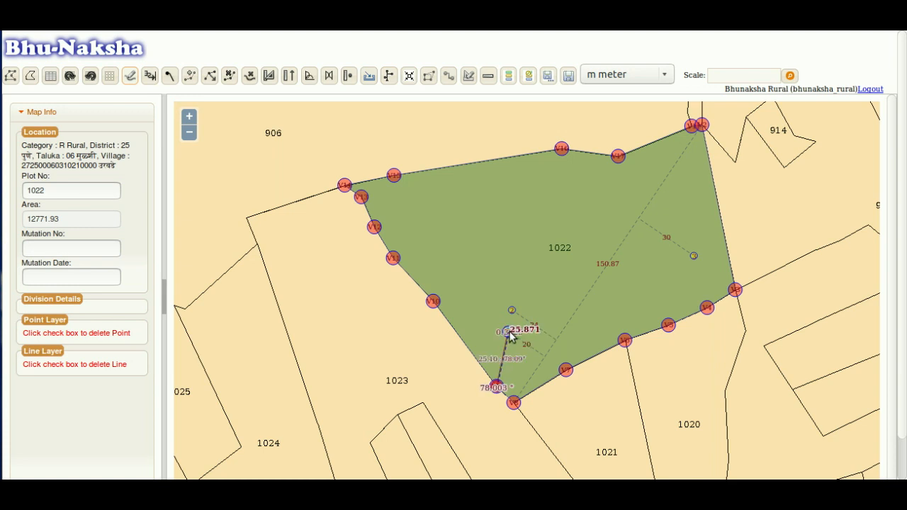
pyautogui.click(512, 310)
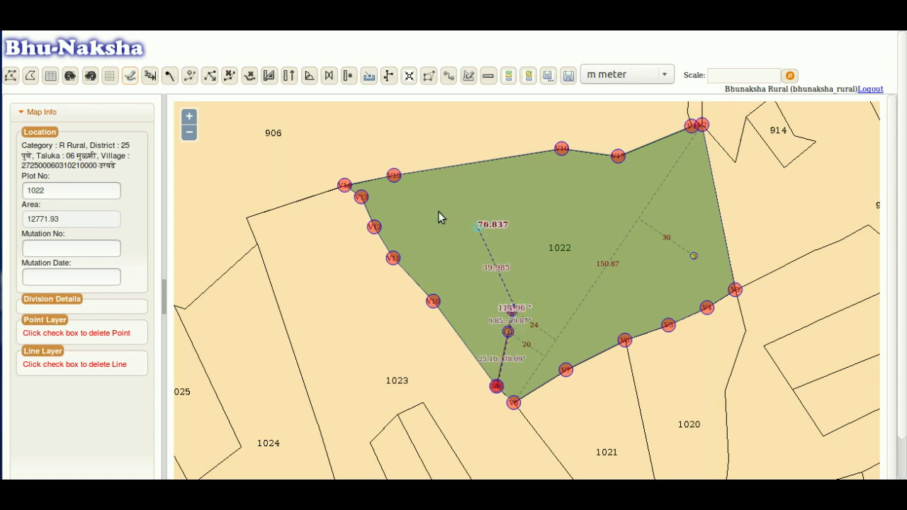
pyautogui.doubleClick(394, 175)
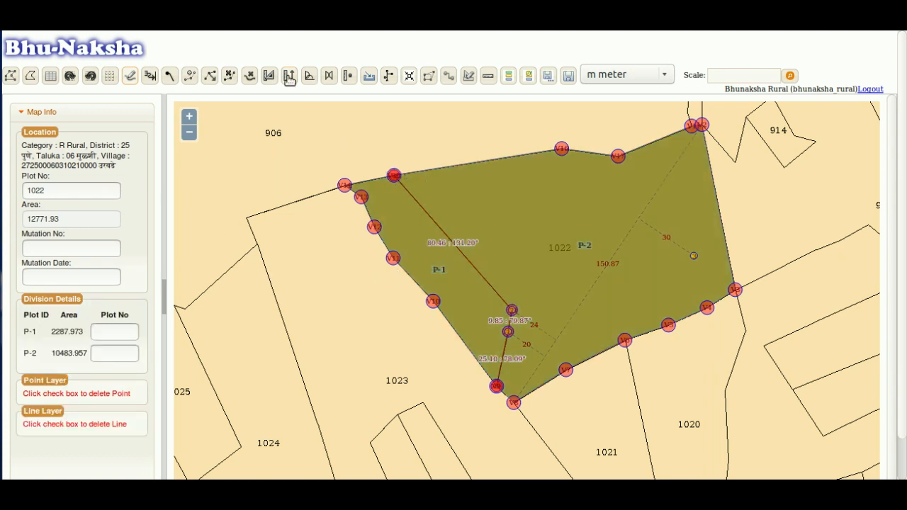
# - Draw a second line from the upper boundary vertex through ladder point 3 to the east boundary, creating P-3
pyautogui.click(131, 78)
pyautogui.click(615, 158)
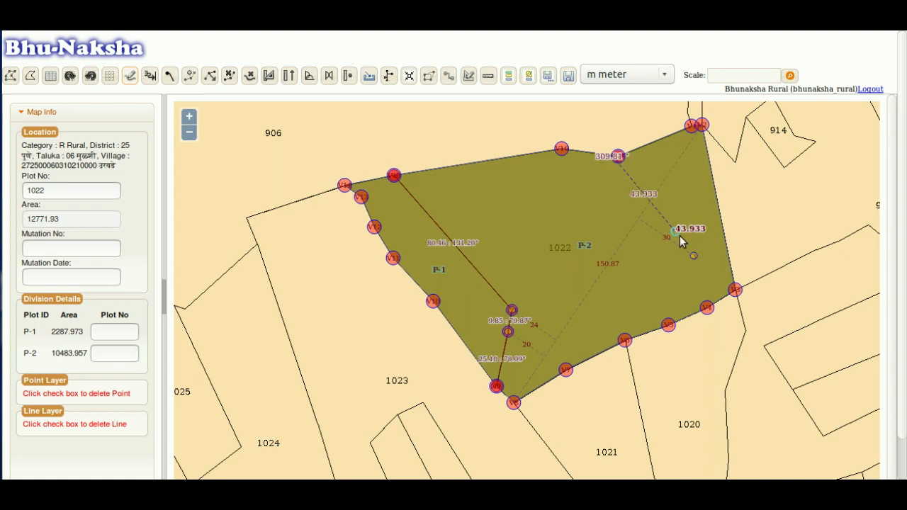
pyautogui.click(696, 258)
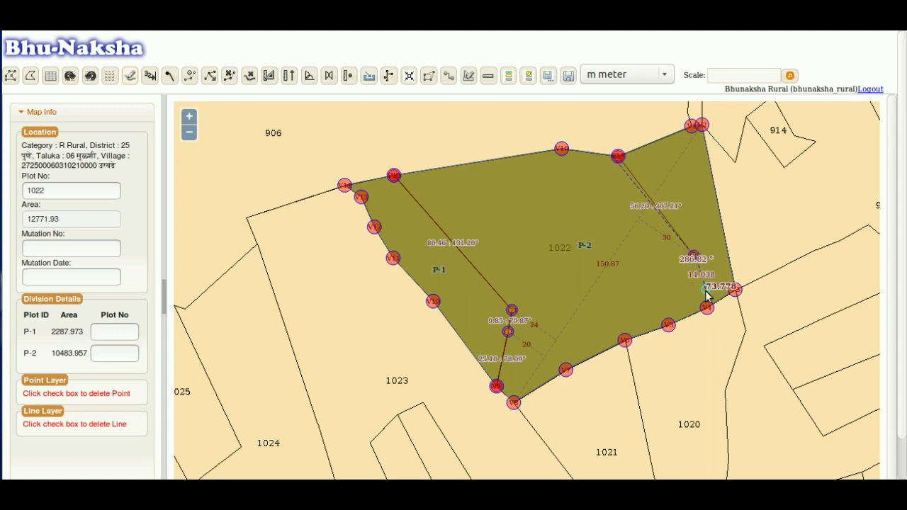
pyautogui.doubleClick(711, 311)
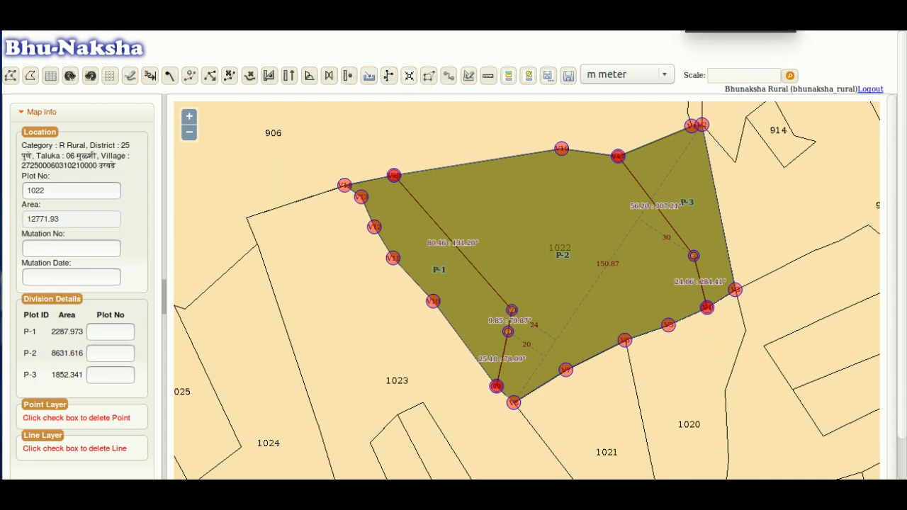
# - Open the Cut Point entry and frame plot 1022's V9–V10 boundary in the map view
pyautogui.click(409, 75)
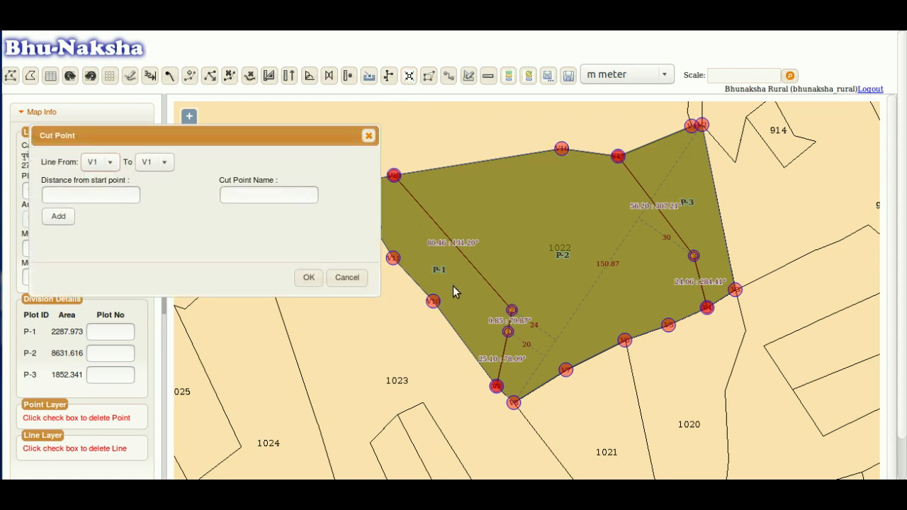
pyautogui.moveTo(461, 301); pyautogui.dragTo(505, 257)
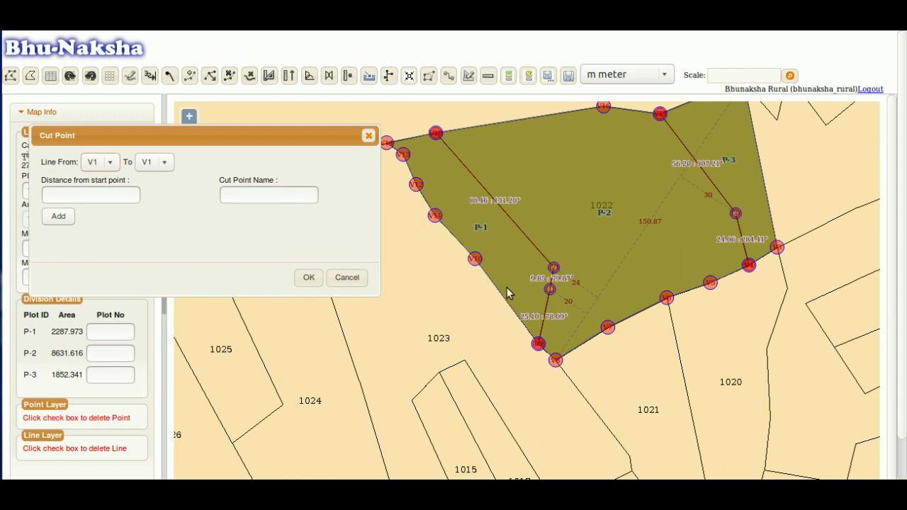
pyautogui.scroll(1, 515, 318)
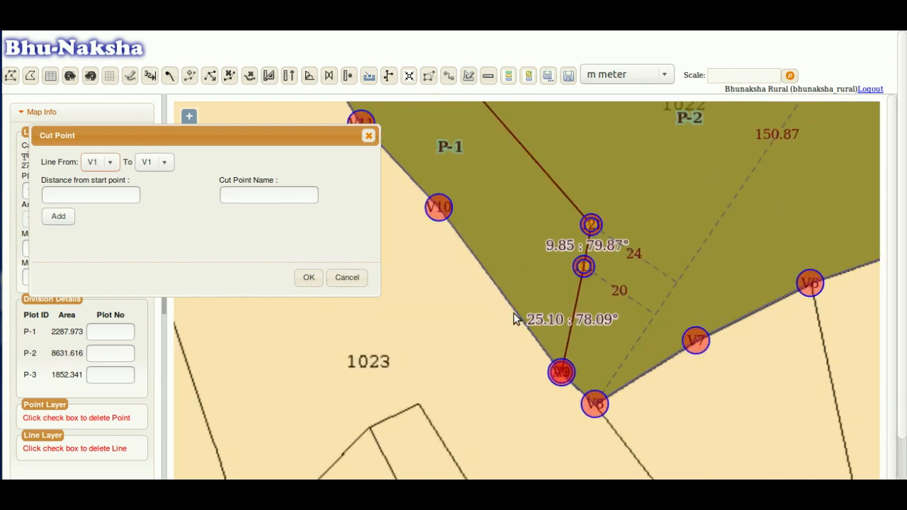
pyautogui.moveTo(486, 265); pyautogui.dragTo(541, 297)
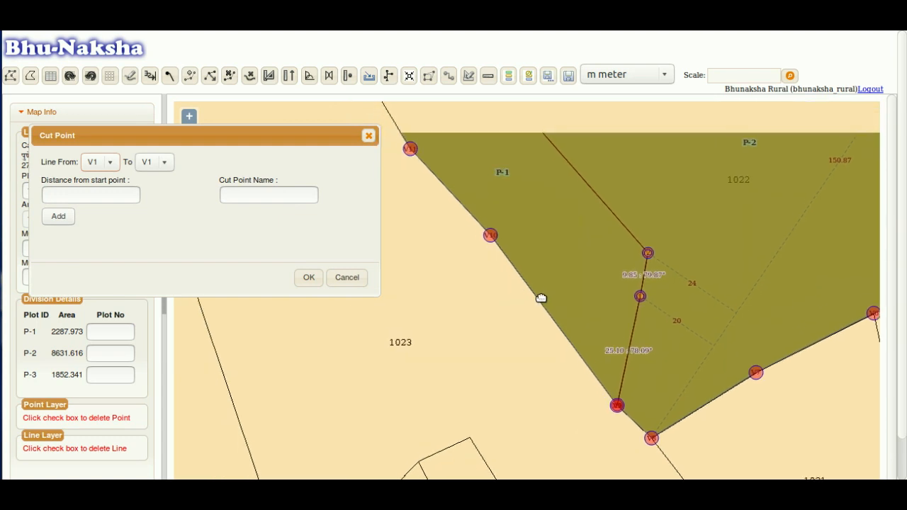
pyautogui.moveTo(433, 182); pyautogui.dragTo(472, 231)
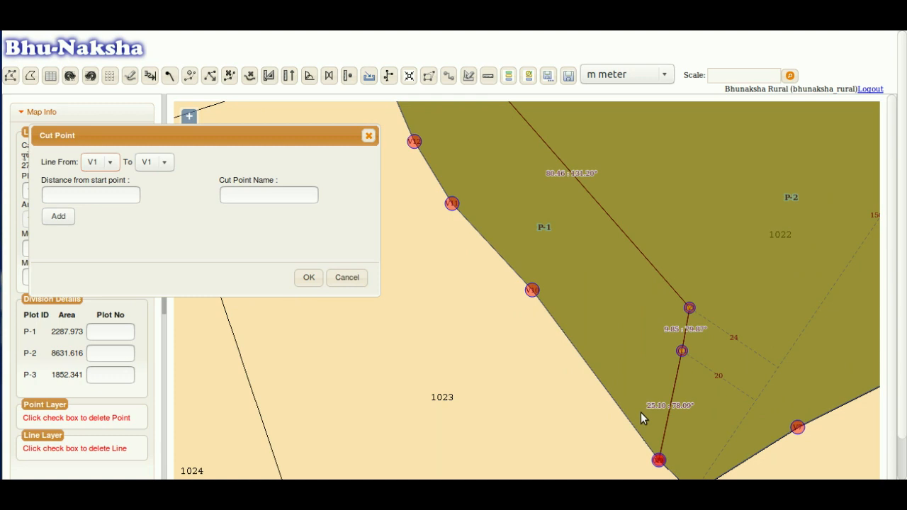
pyautogui.moveTo(670, 464); pyautogui.dragTo(641, 420)
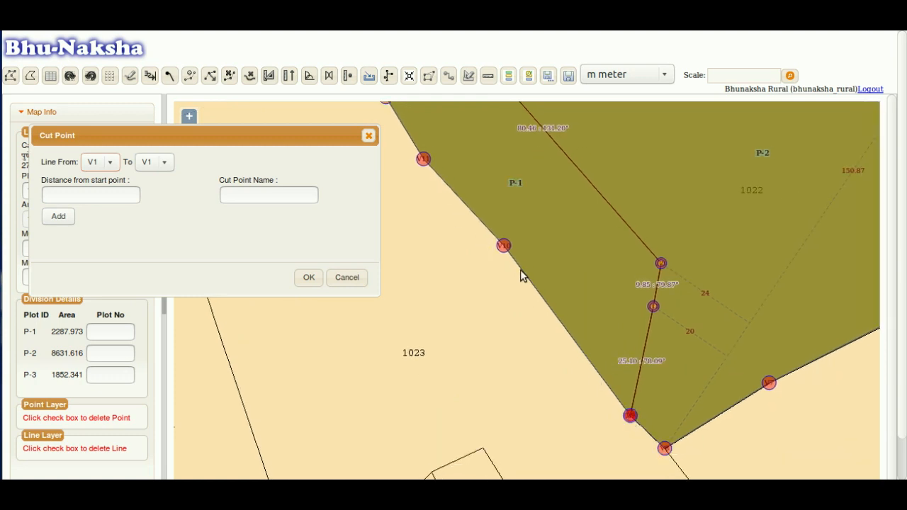
# - Add cut point 4 at 20 m from V9 on line V9–V10, then confirm with OK
pyautogui.click(109, 164)
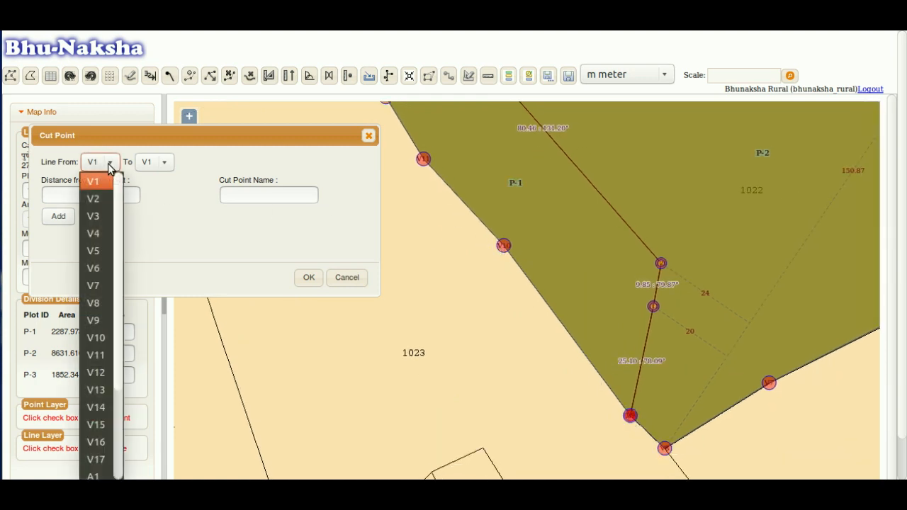
pyautogui.click(99, 320)
pyautogui.click(164, 163)
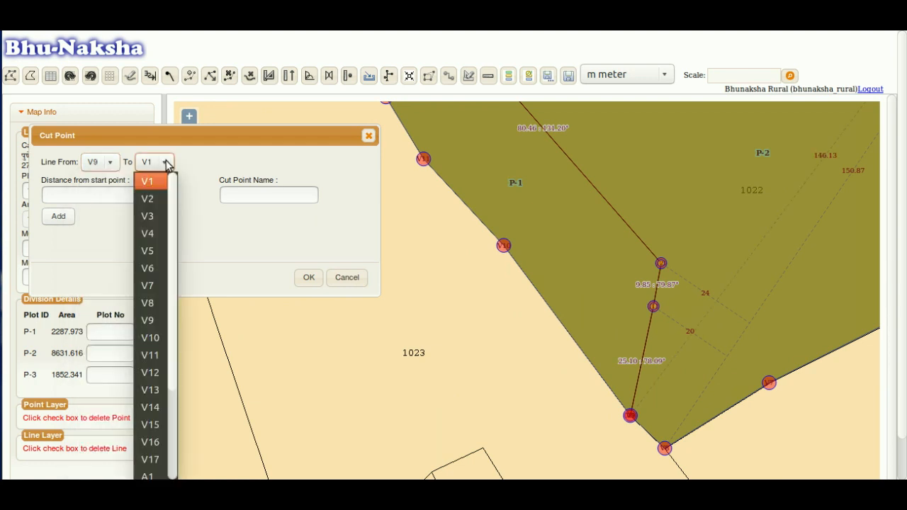
pyautogui.click(155, 339)
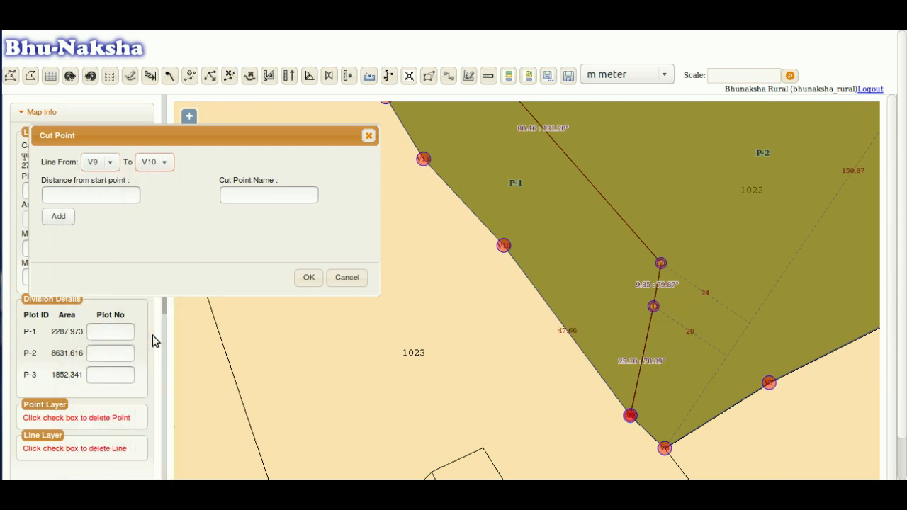
pyautogui.click(103, 199)
pyautogui.write('20')
pyautogui.press('Tab')
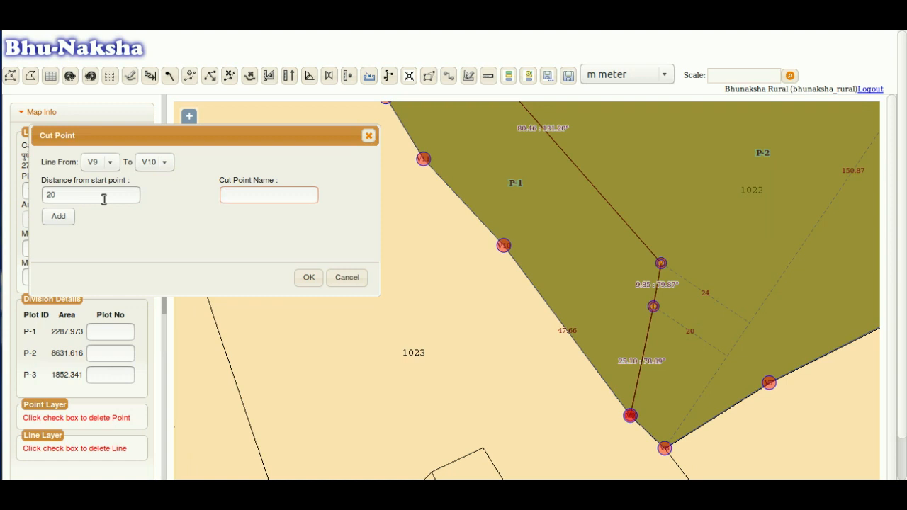
pyautogui.write('4')
pyautogui.click(61, 217)
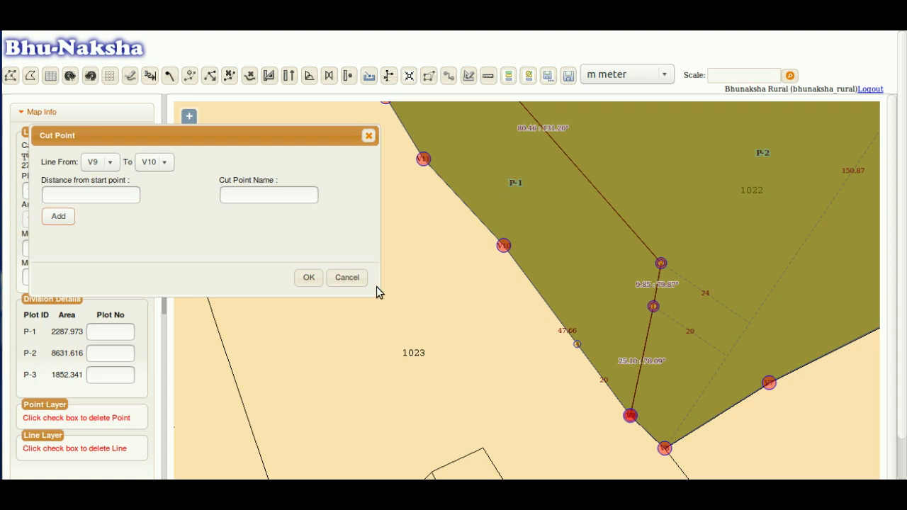
pyautogui.moveTo(512, 226); pyautogui.dragTo(430, 292)
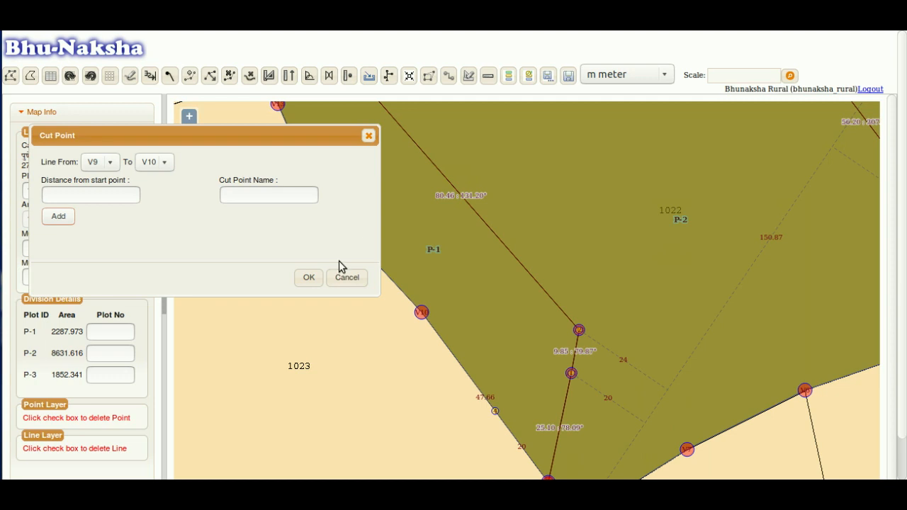
pyautogui.click(309, 279)
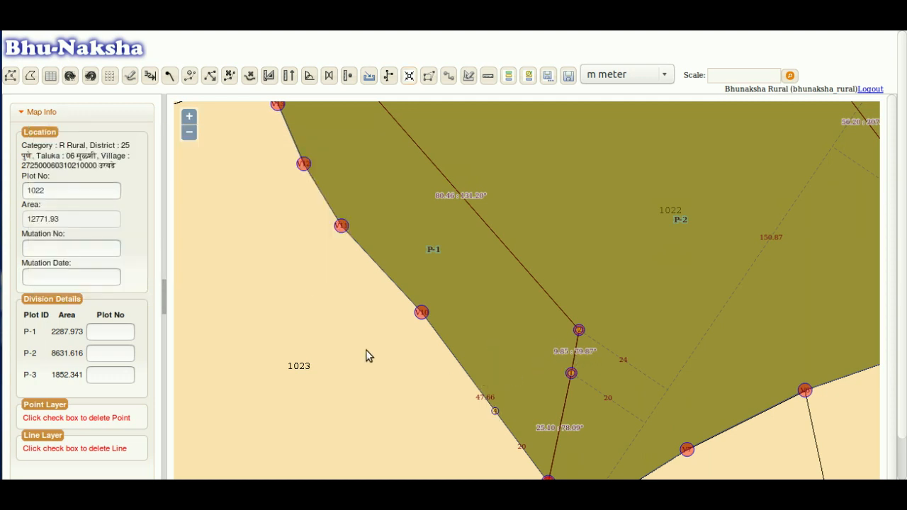
# - Draw a short line from cut point 4 to the inner division point, creating part P-4 of 188.15
pyautogui.click(129, 76)
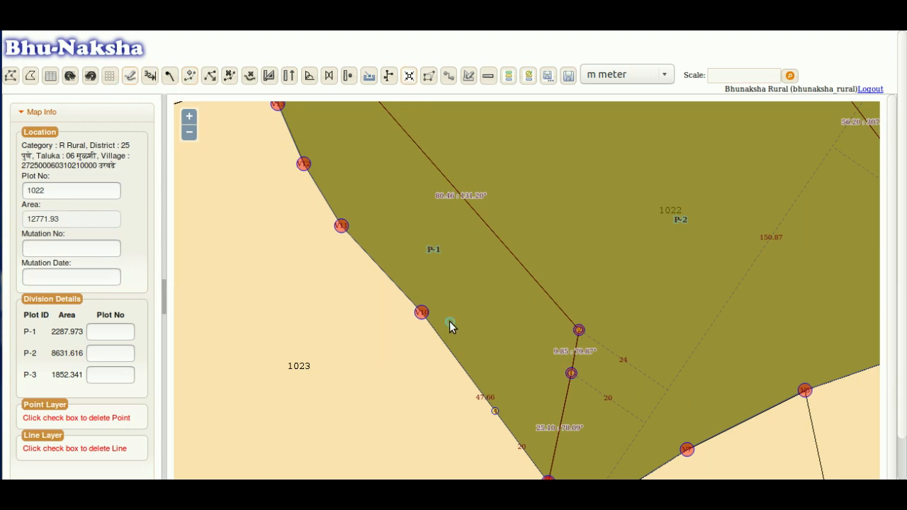
pyautogui.click(495, 415)
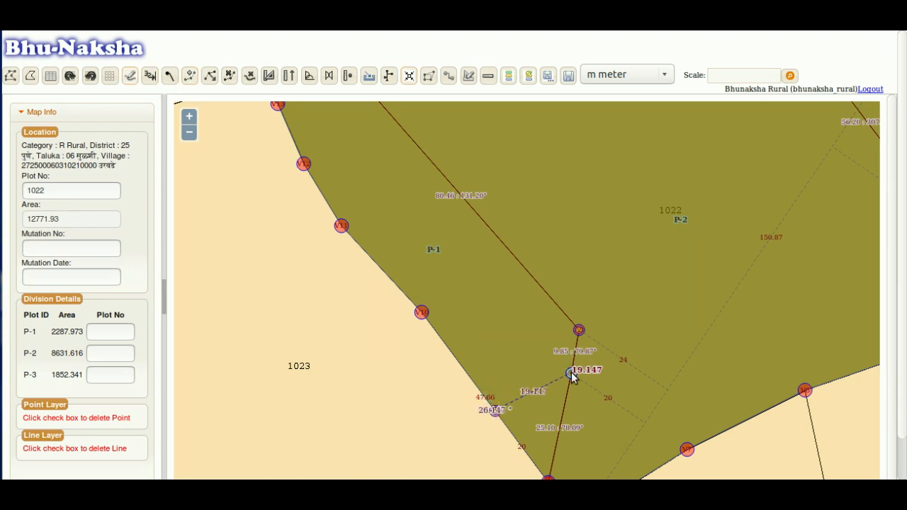
pyautogui.click(572, 373)
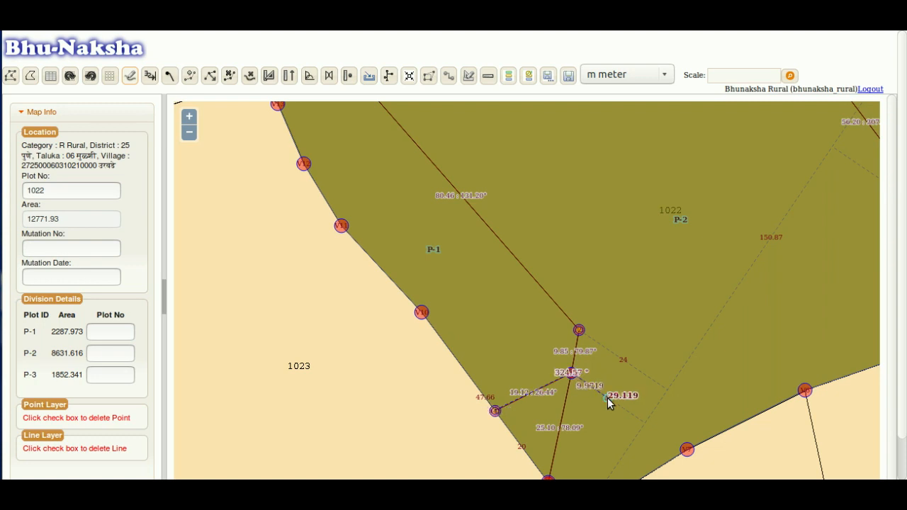
pyautogui.doubleClick(608, 398)
pyautogui.moveTo(449, 306); pyautogui.dragTo(458, 250)
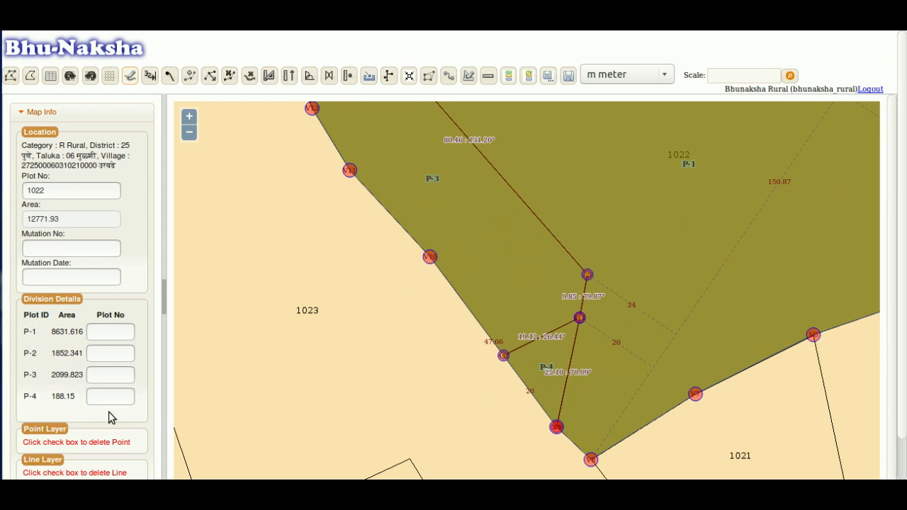
pyautogui.scroll(-2, 463, 236)
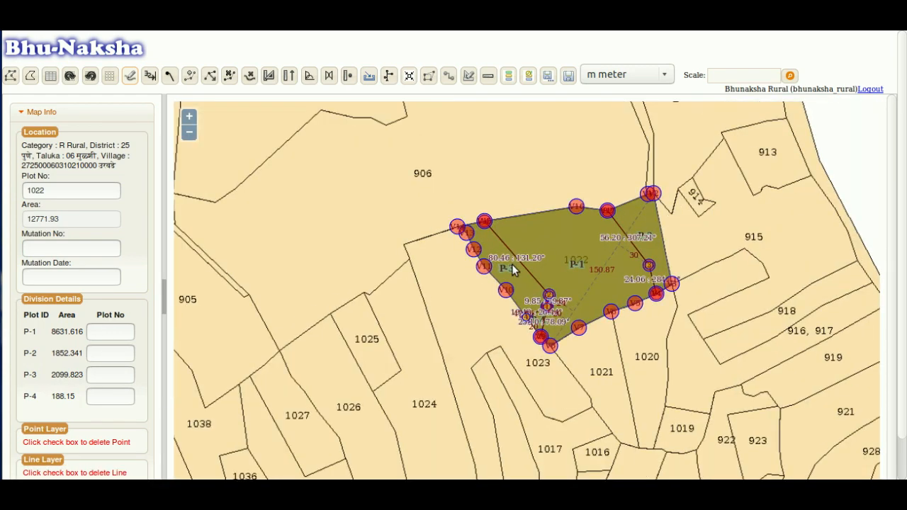
pyautogui.scroll(1, 512, 265)
pyautogui.scroll(1, 512, 265)
pyautogui.moveTo(522, 322); pyautogui.dragTo(505, 273)
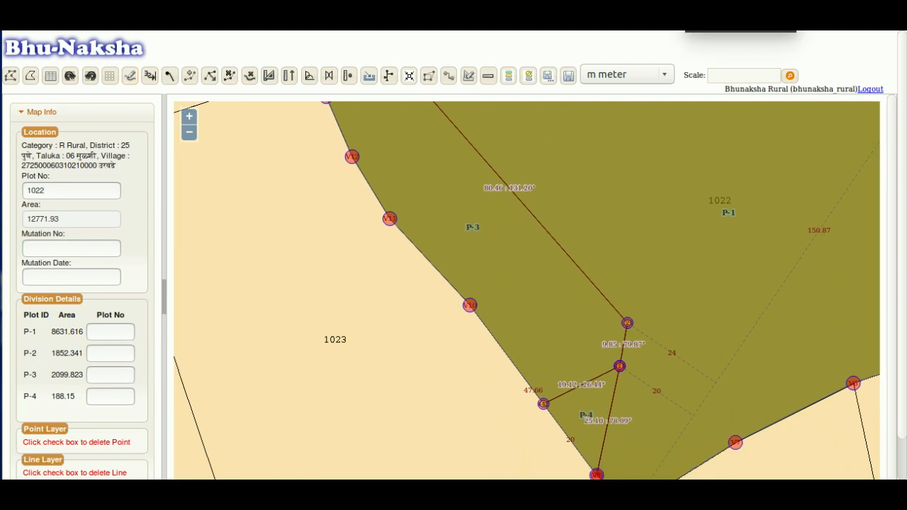
# - Reload plot 1022 undivided with its vertices shown and place a grid anchored at V8
pyautogui.click(11, 77)
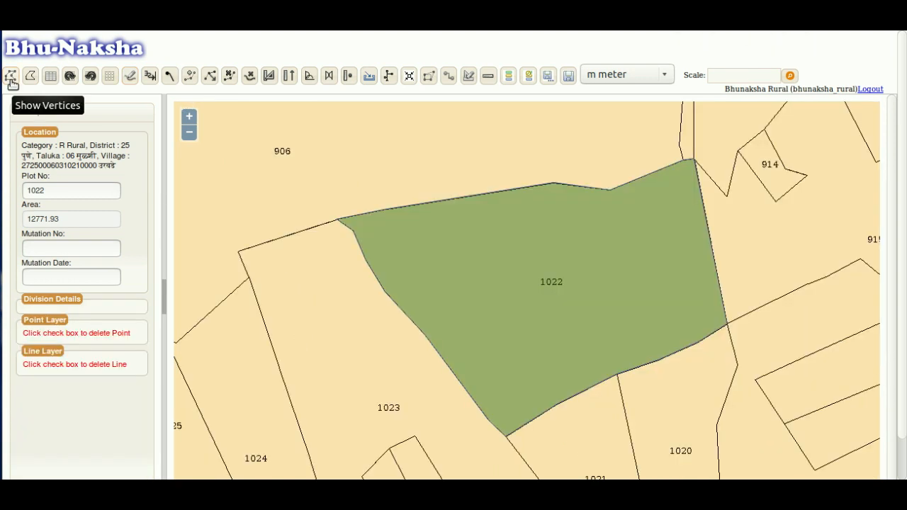
pyautogui.click(12, 83)
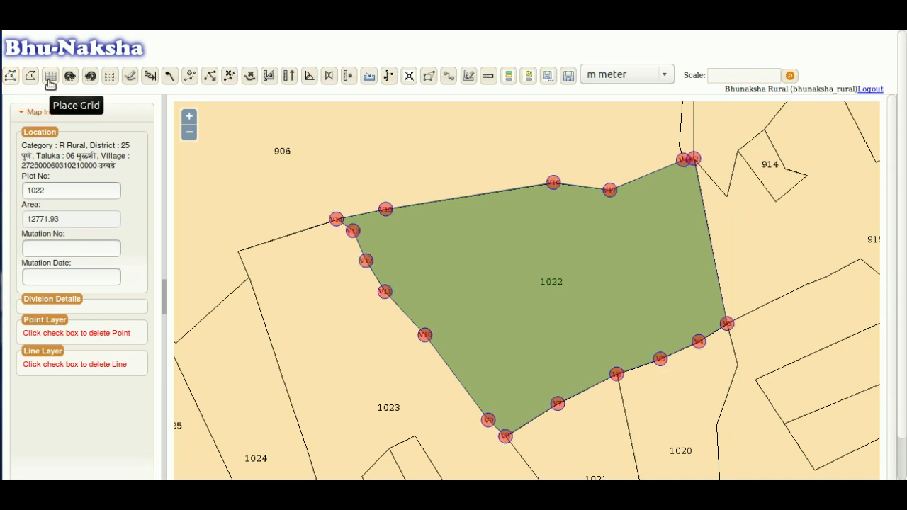
pyautogui.click(51, 84)
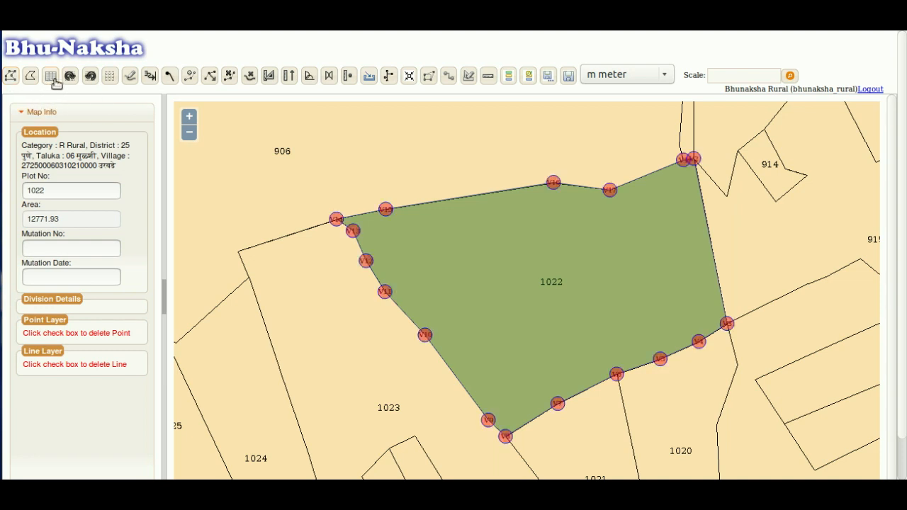
pyautogui.click(505, 435)
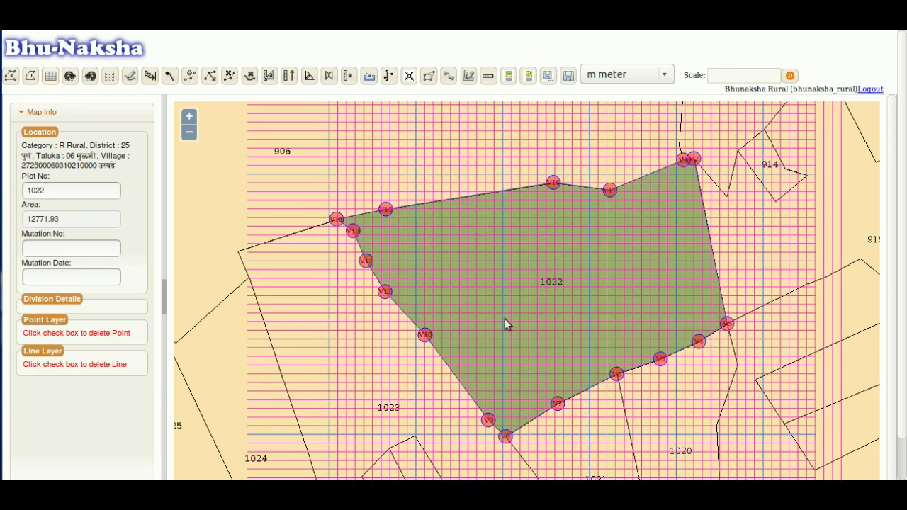
pyautogui.moveTo(527, 300); pyautogui.dragTo(519, 239)
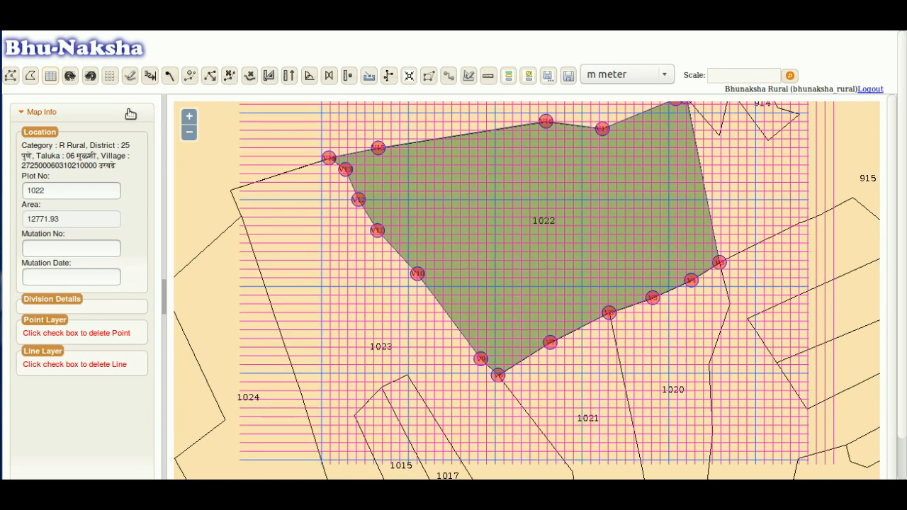
# - Rotate the grid anticlockwise ten steps, then back one step to align with the plot
pyautogui.click(90, 78)
pyautogui.click(90, 78)
pyautogui.click(90, 78)
pyautogui.click(90, 78)
pyautogui.click(90, 78)
pyautogui.click(90, 78)
pyautogui.click(90, 78)
pyautogui.click(90, 78)
pyautogui.click(90, 78)
pyautogui.click(90, 78)
pyautogui.click(90, 78)
pyautogui.click(90, 78)
pyautogui.click(90, 78)
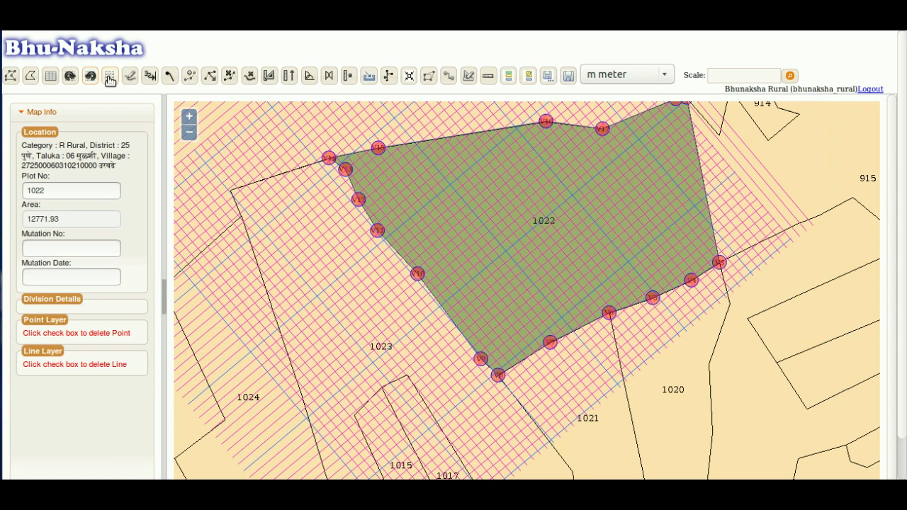
pyautogui.click(70, 76)
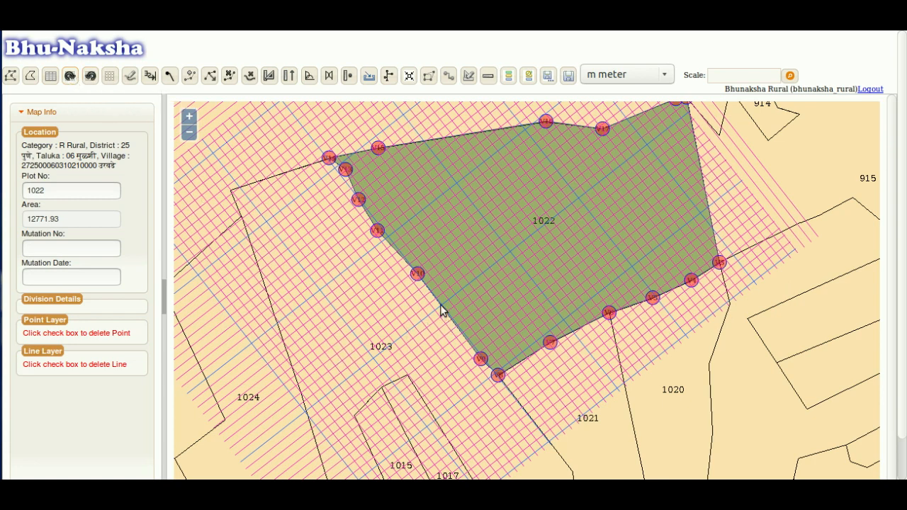
# - Draw a line from near V10 through three grid bends to the southern boundary, giving P-1 10136.41 and P-2 2635.52
pyautogui.click(128, 77)
pyautogui.click(440, 305)
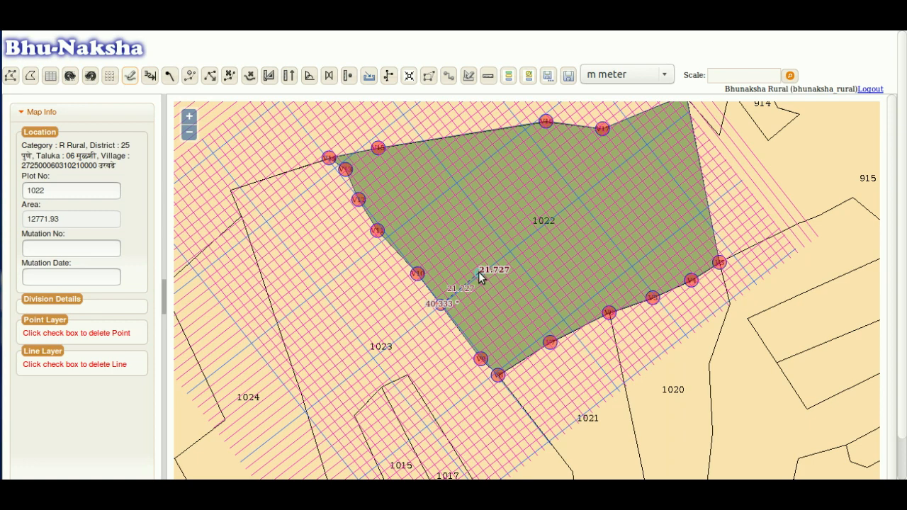
pyautogui.click(483, 270)
pyautogui.click(451, 231)
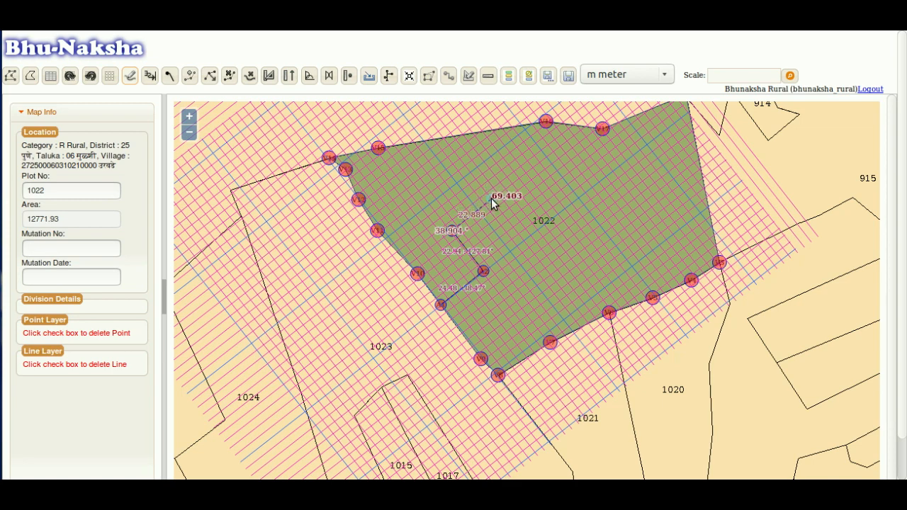
pyautogui.click(495, 199)
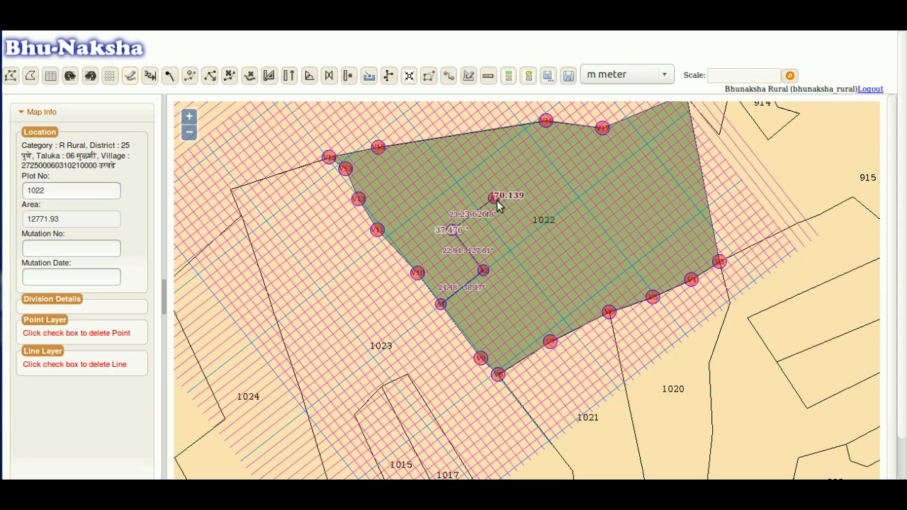
pyautogui.doubleClick(589, 321)
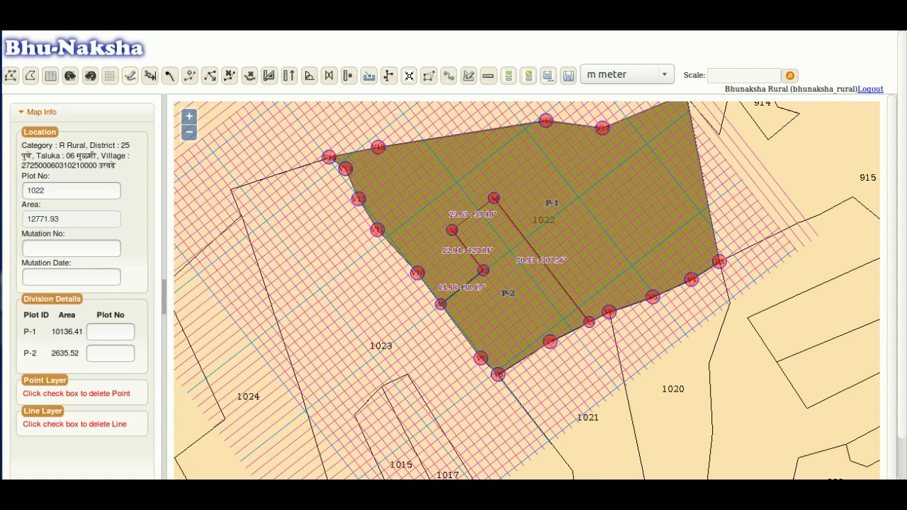
# - Clear the grid and the earlier P-1/P-2 split from plot 1022
pyautogui.click(110, 78)
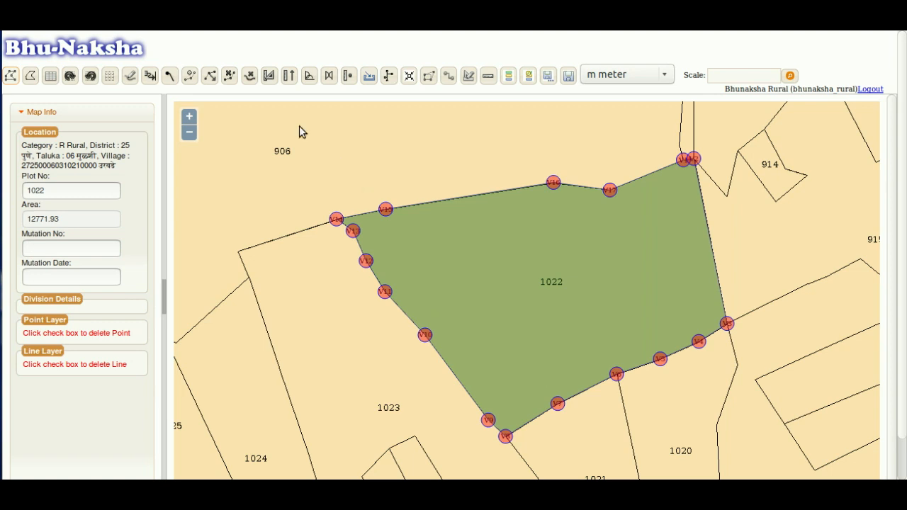
# - Draw a closed four-sided line inside plot 1022, splitting it into P-1 10825.348 and P-2 1946.582
pyautogui.click(131, 79)
pyautogui.click(496, 311)
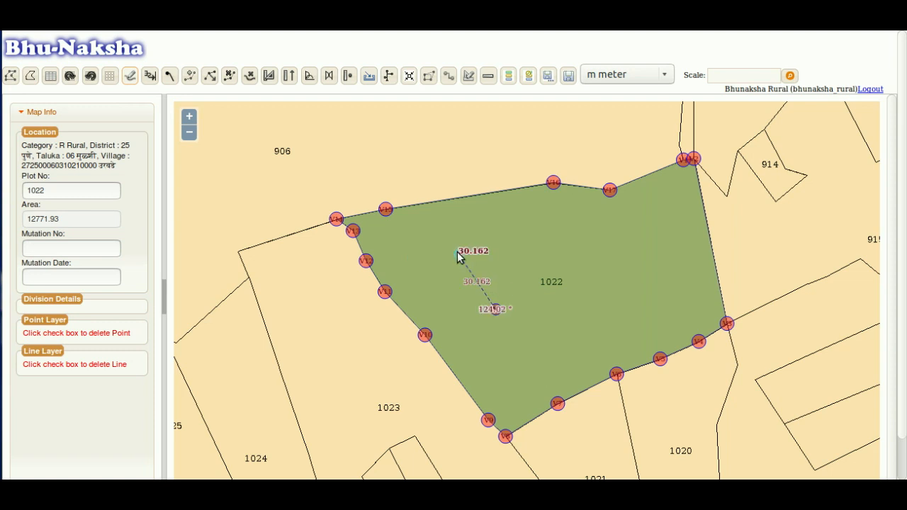
pyautogui.click(453, 250)
pyautogui.click(522, 203)
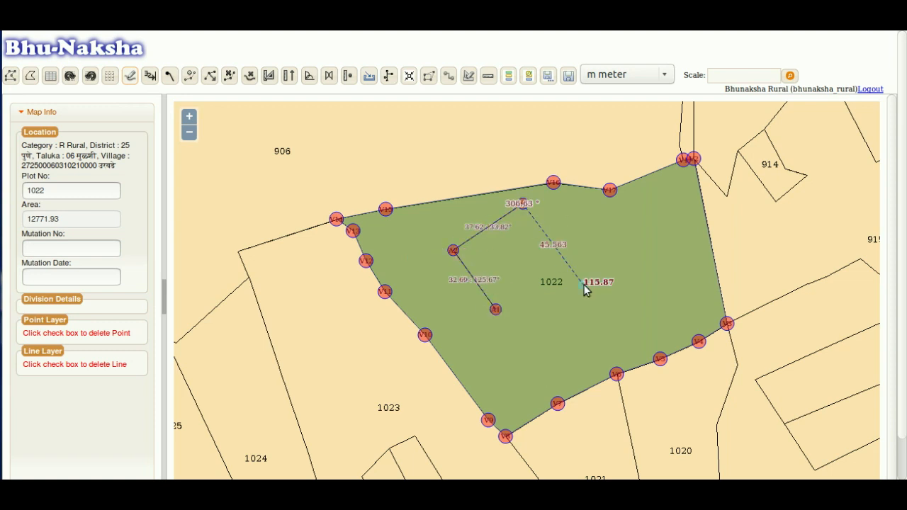
pyautogui.click(585, 287)
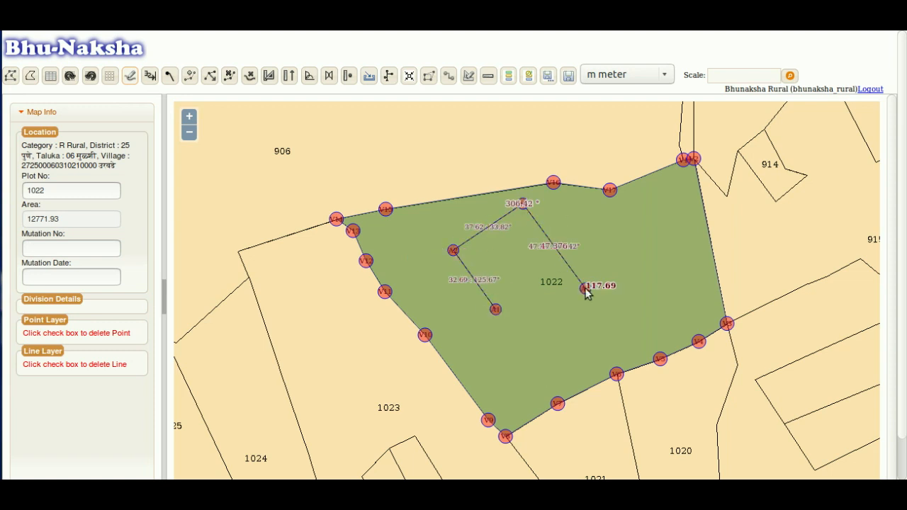
pyautogui.click(524, 349)
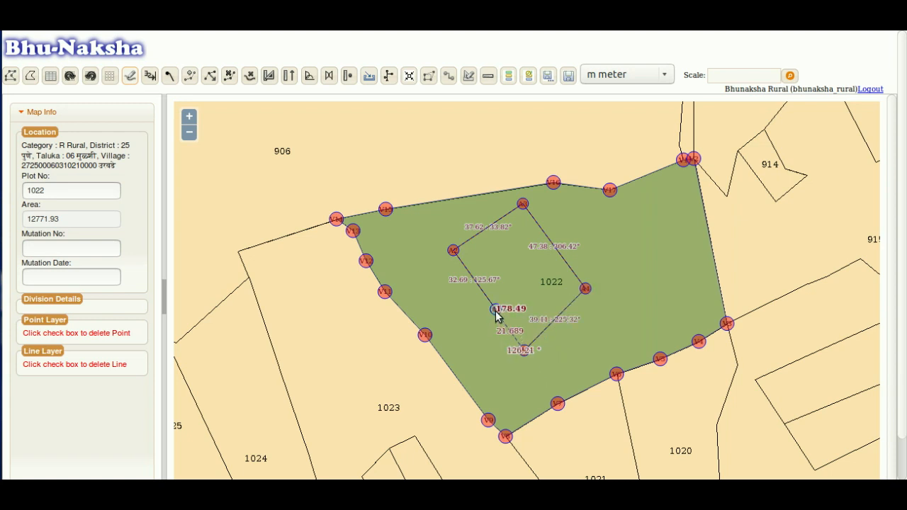
pyautogui.click(496, 311)
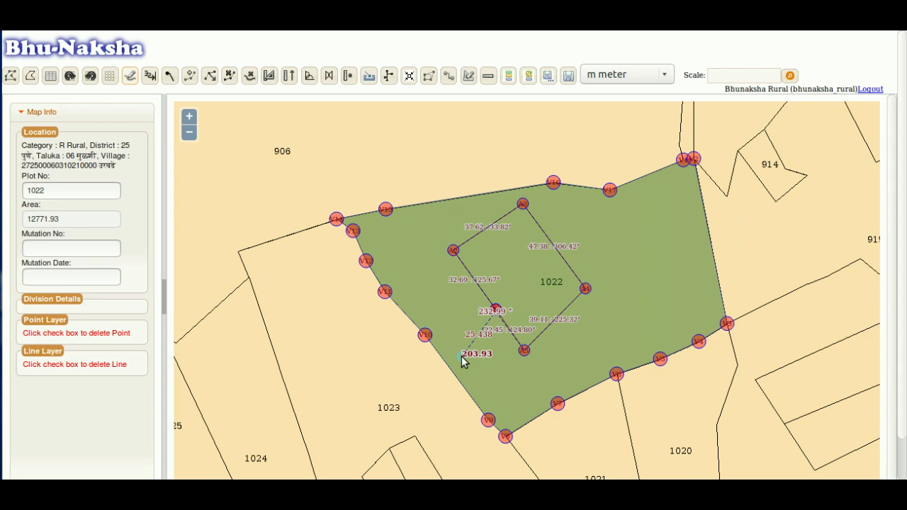
pyautogui.press('Escape')
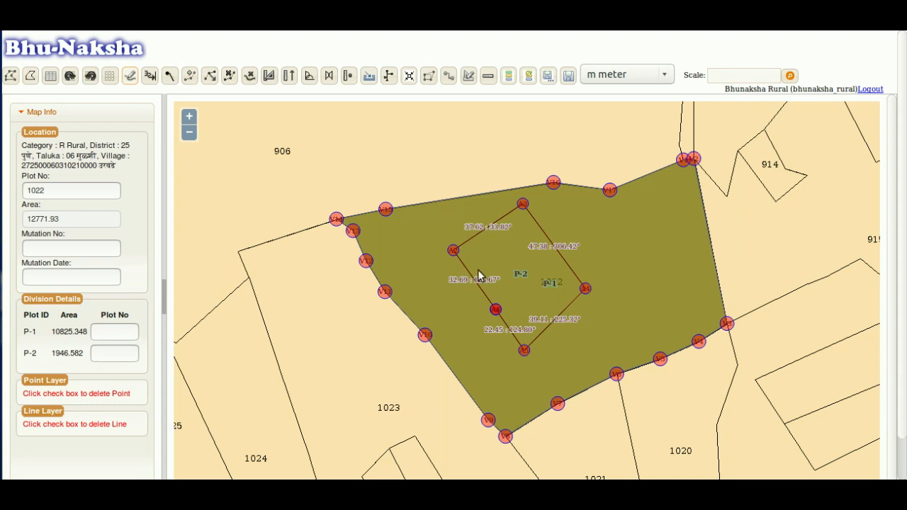
pyautogui.click(105, 357)
# - Cancel the Point Measurement Division dialog so plot 1022 returns to one parcel of 12771.93
pyautogui.click(349, 76)
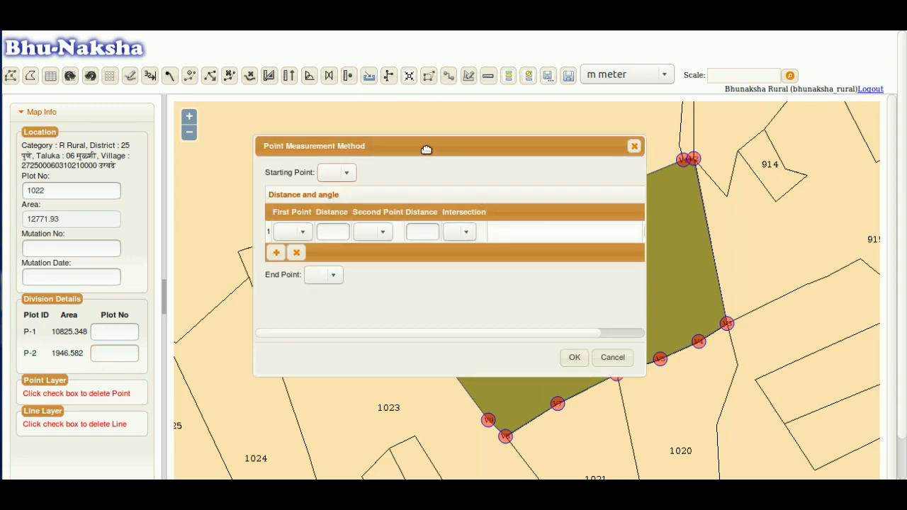
pyautogui.moveTo(426, 149); pyautogui.dragTo(200, 148)
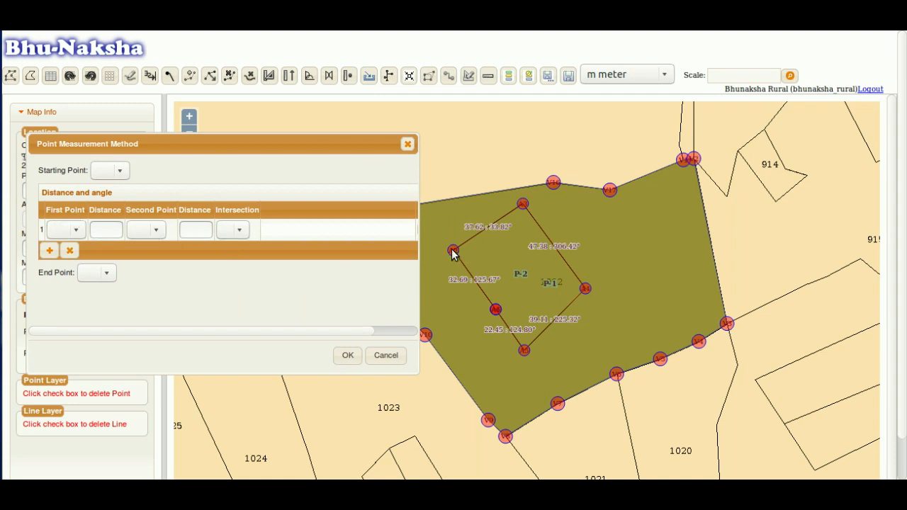
pyautogui.click(383, 355)
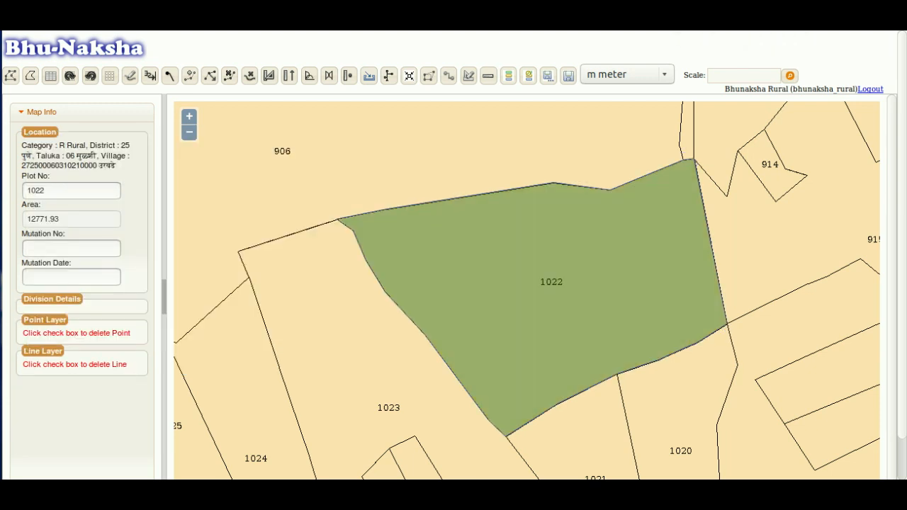
# - Take a trial Measurer reading from the parcel's left corner down to its lower edge
pyautogui.click(487, 79)
pyautogui.click(341, 225)
pyautogui.click(390, 371)
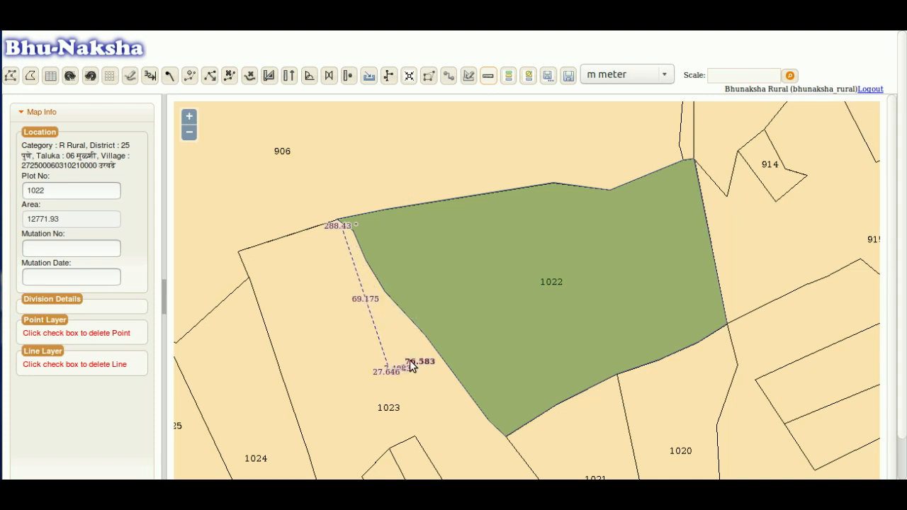
pyautogui.click(522, 361)
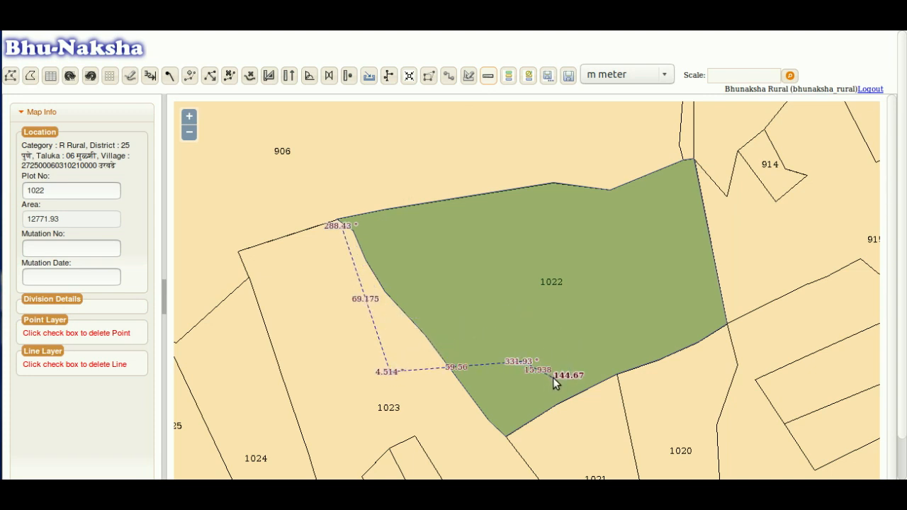
pyautogui.doubleClick(553, 378)
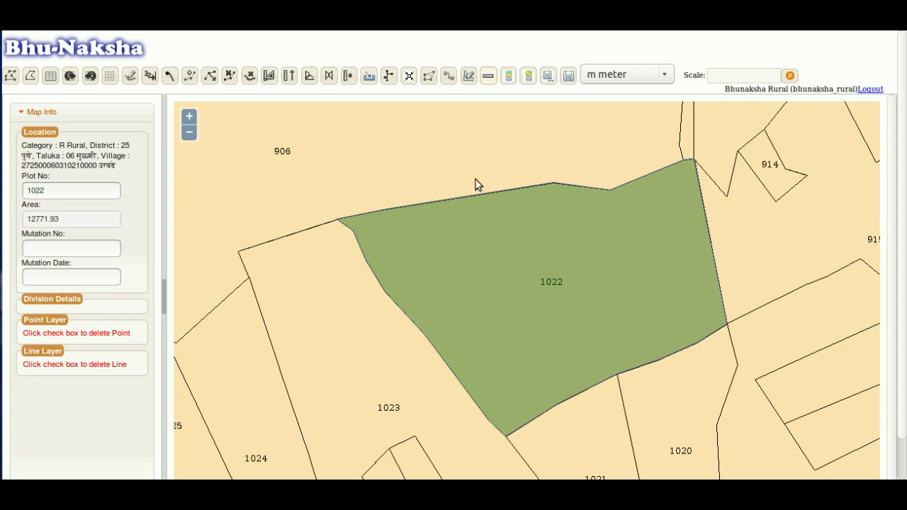
# - Show the vertices and measure from V14 through V15 and V16 to the bottom edge
pyautogui.click(10, 75)
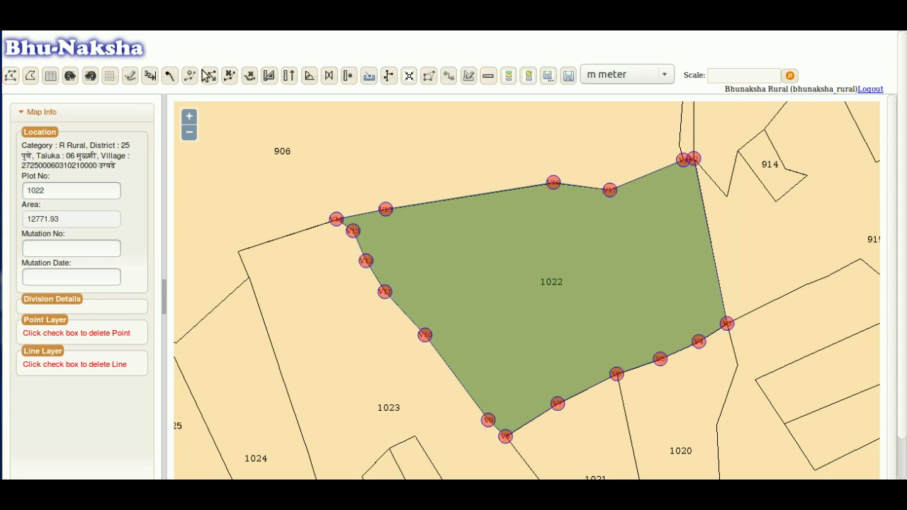
pyautogui.click(487, 80)
pyautogui.click(336, 219)
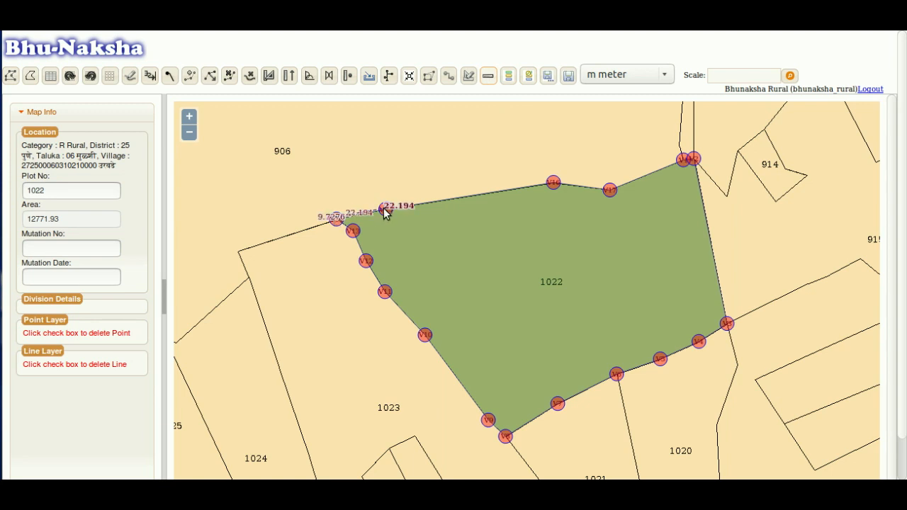
pyautogui.click(389, 208)
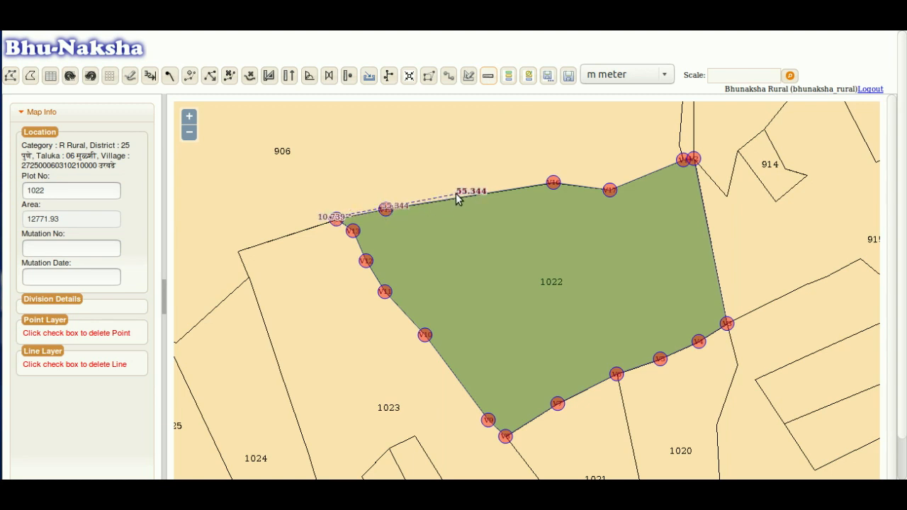
pyautogui.click(550, 181)
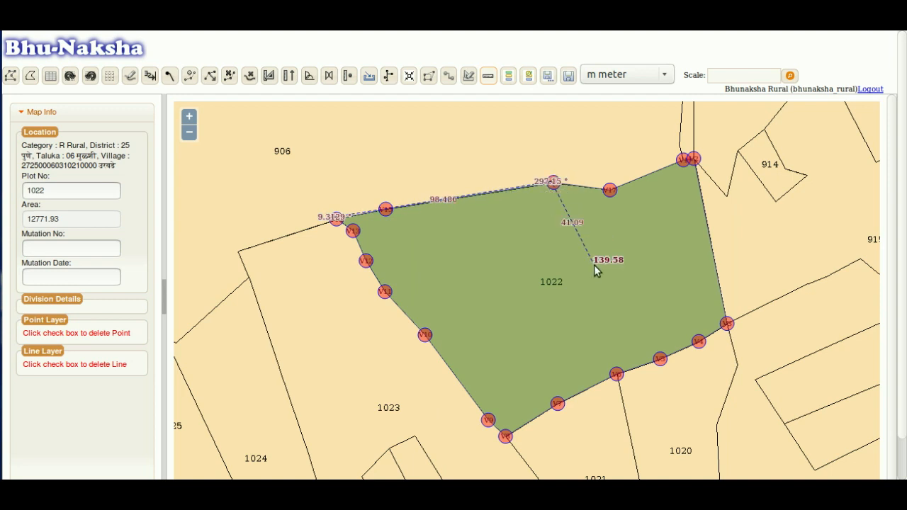
pyautogui.click(635, 365)
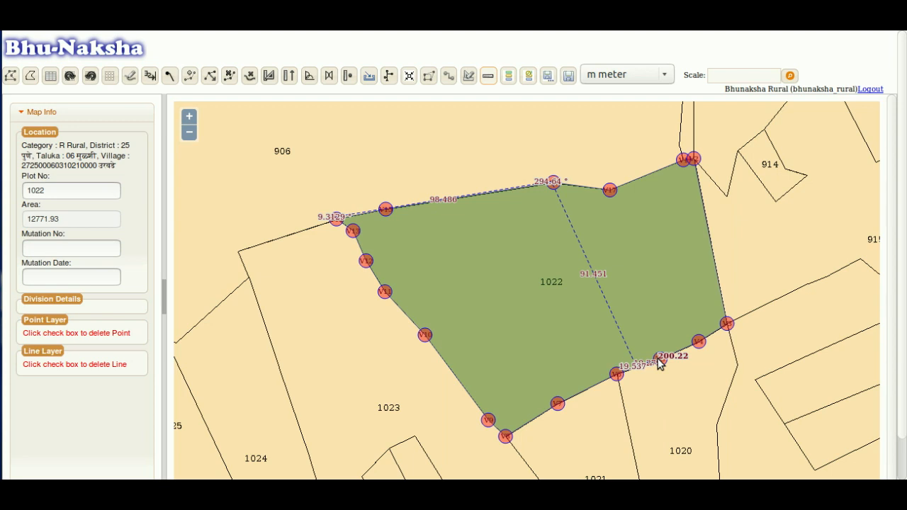
pyautogui.doubleClick(660, 360)
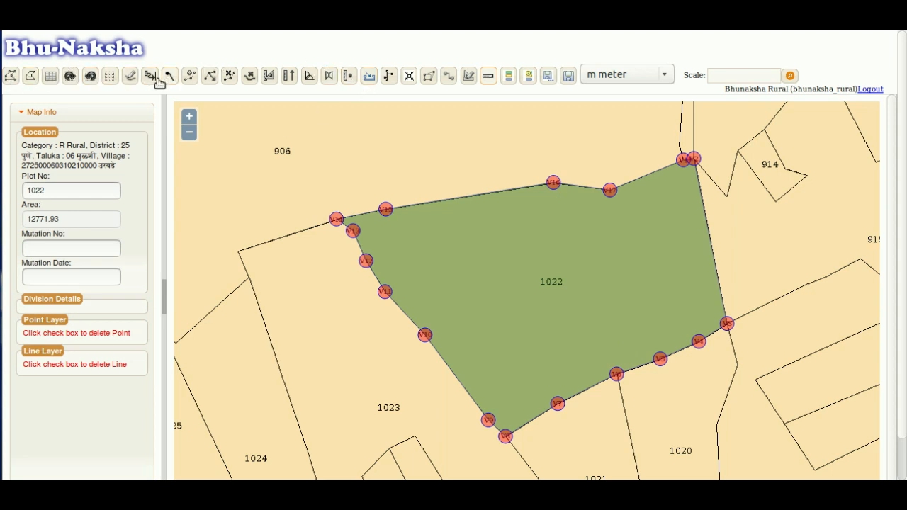
# - Divide plot 1022 with a line from V10 through one interior bend point to V16
pyautogui.click(424, 335)
pyautogui.click(557, 282)
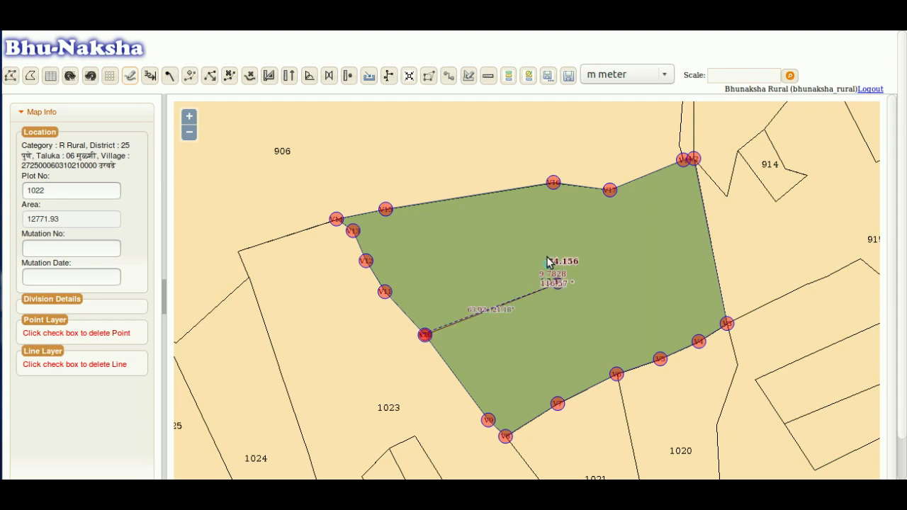
pyautogui.click(554, 185)
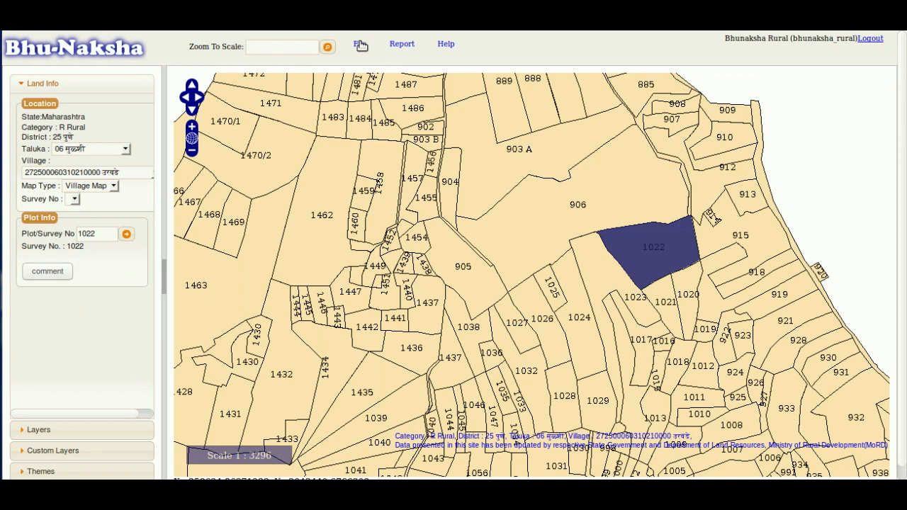
pyautogui.click(361, 45)
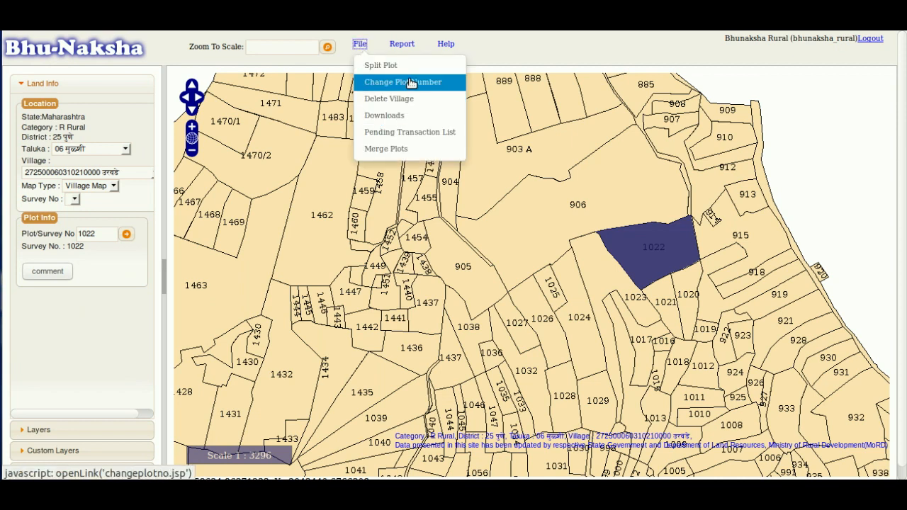
pyautogui.click(418, 133)
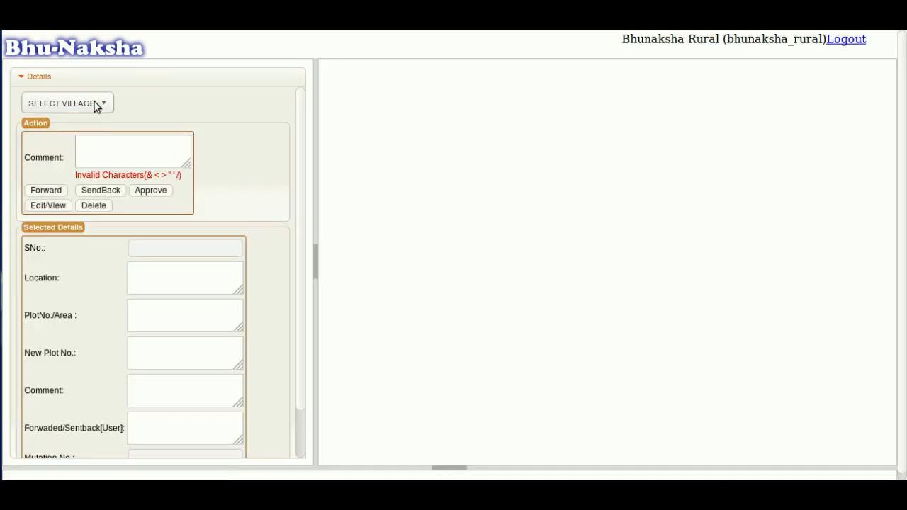
pyautogui.click(97, 107)
pyautogui.click(154, 113)
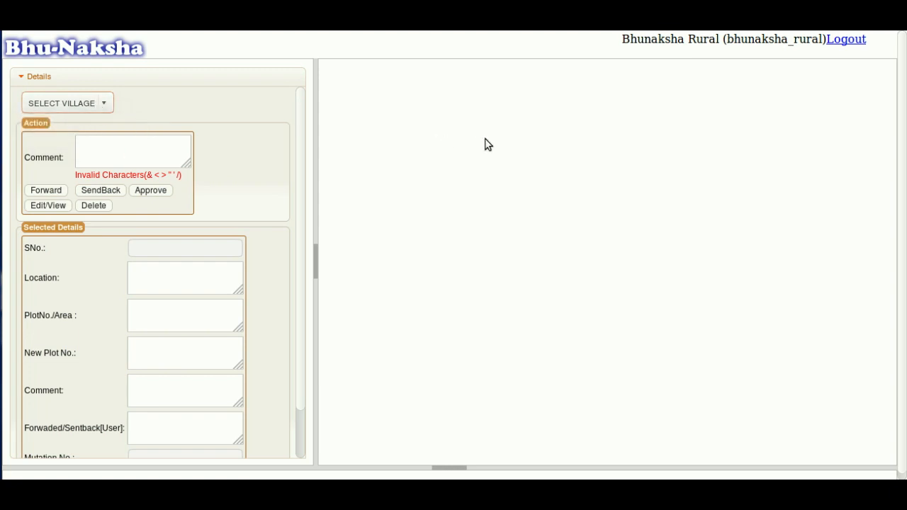